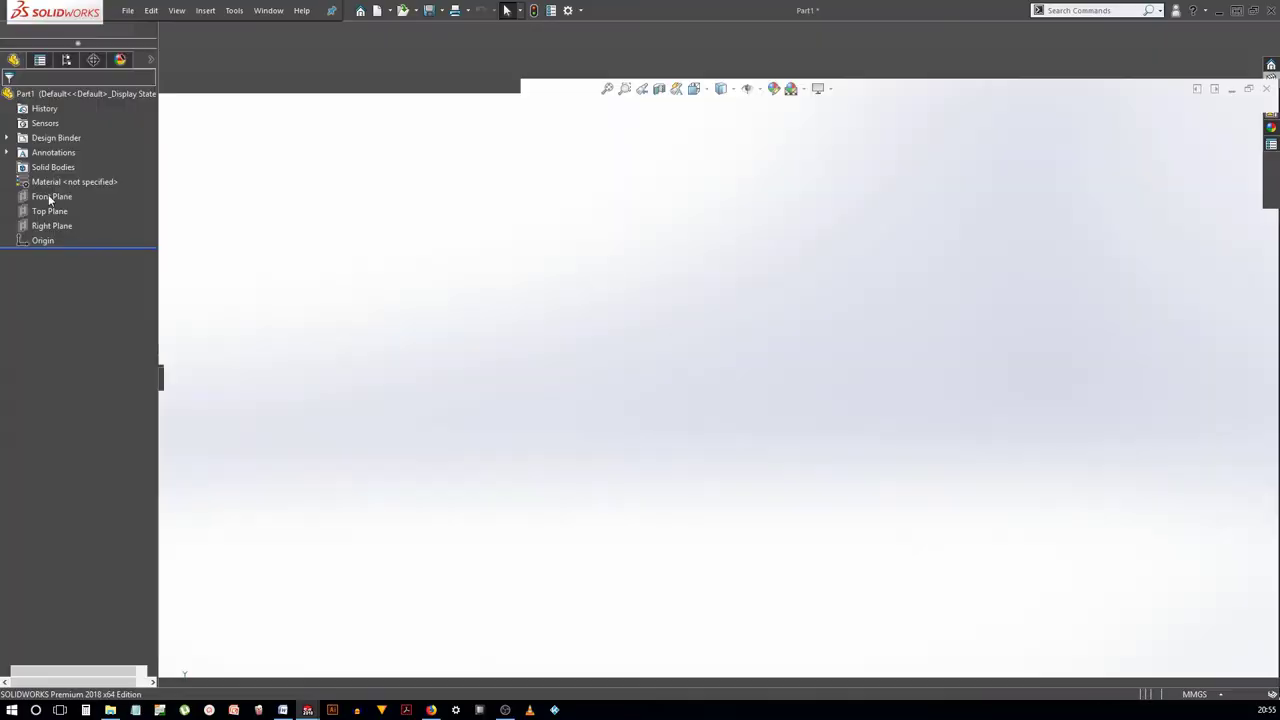
Sketch two concentric circles at the origin on the Front Plane
click(52, 253)
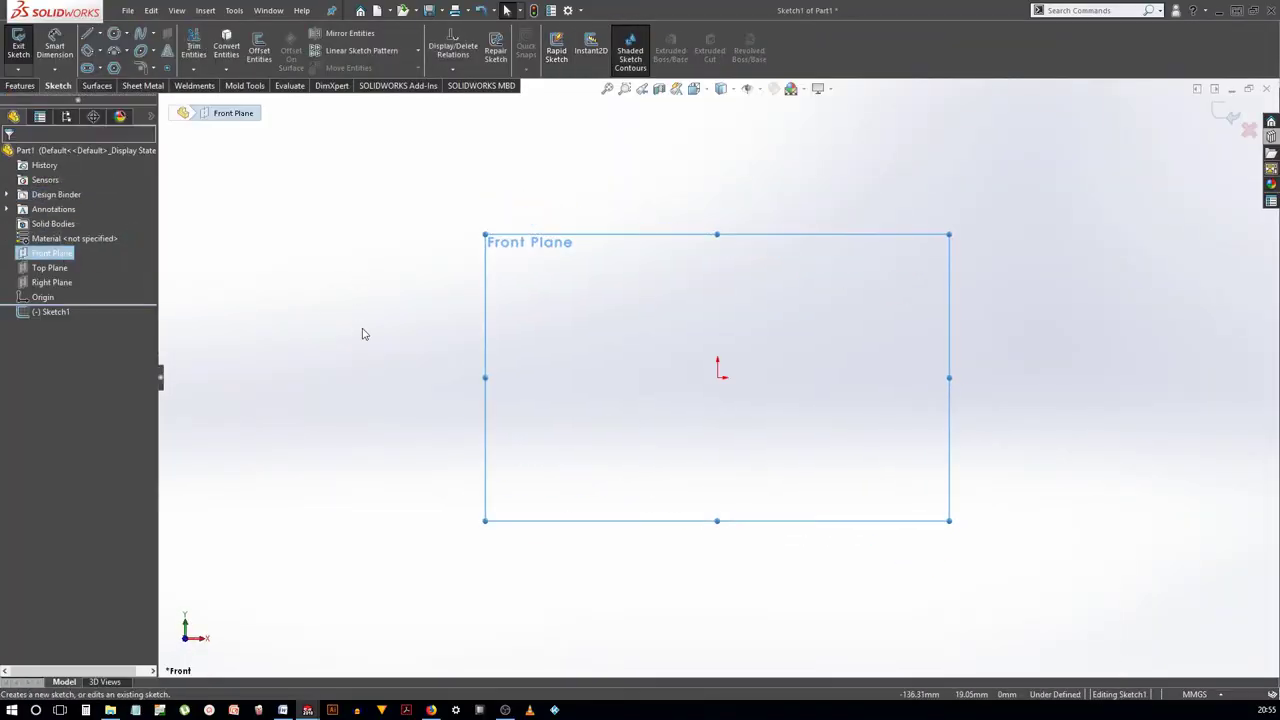
right_drag(405, 294, 404, 236)
click(717, 376)
click(717, 121)
click(717, 376)
click(591, 277)
Dimension the outer circle Ø295 and the inner circle Ø164
right_click(480, 280)
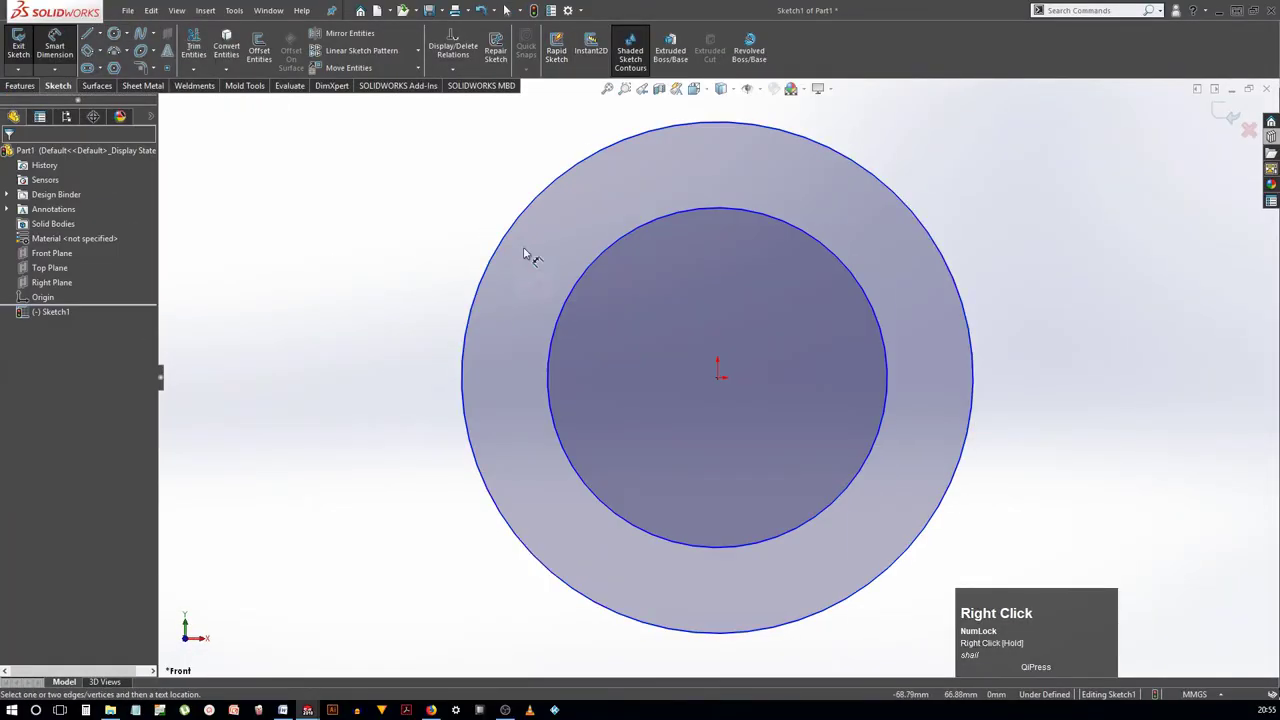
click(480, 280)
click(420, 403)
text(25)
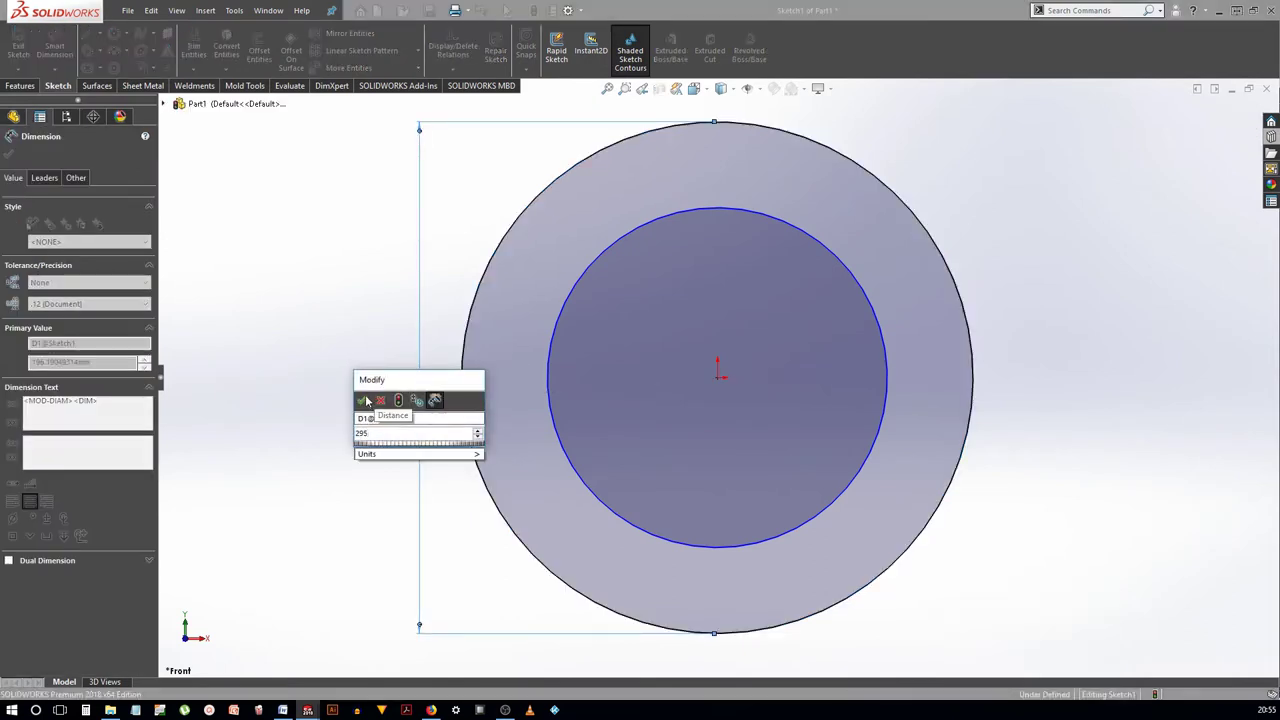
click(364, 400)
click(527, 352)
click(442, 400)
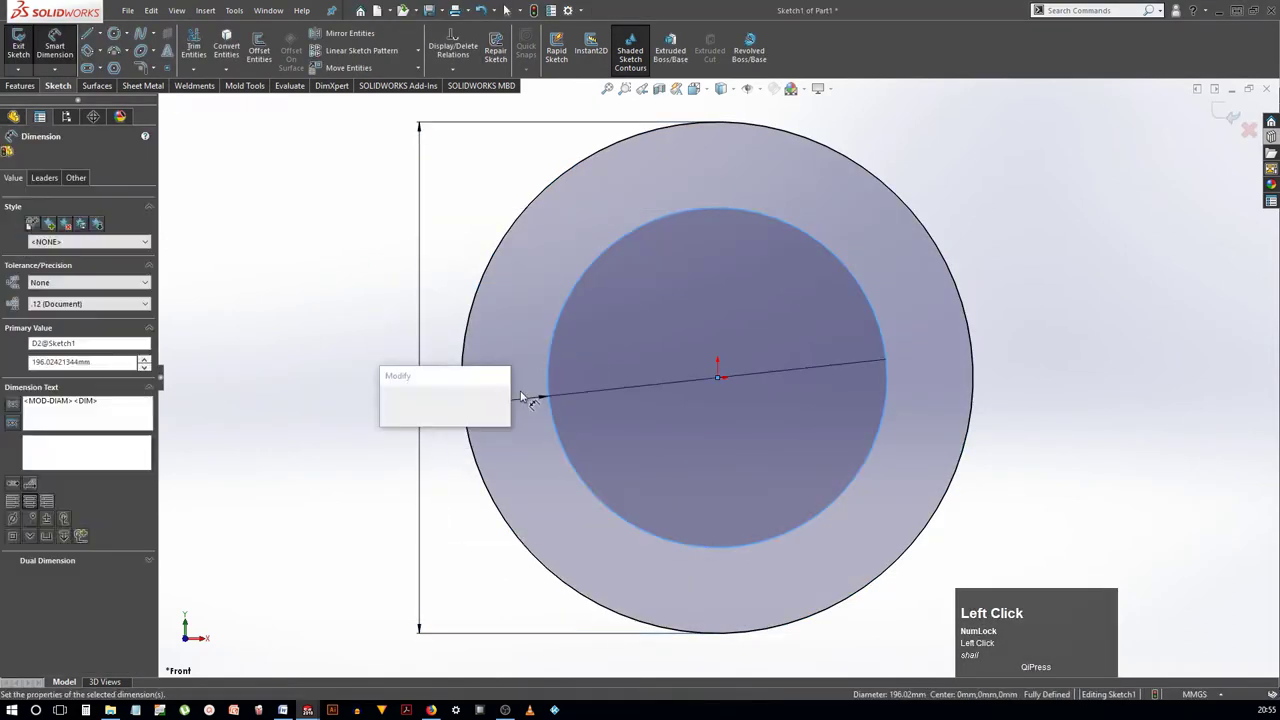
text(164)
key(Return)
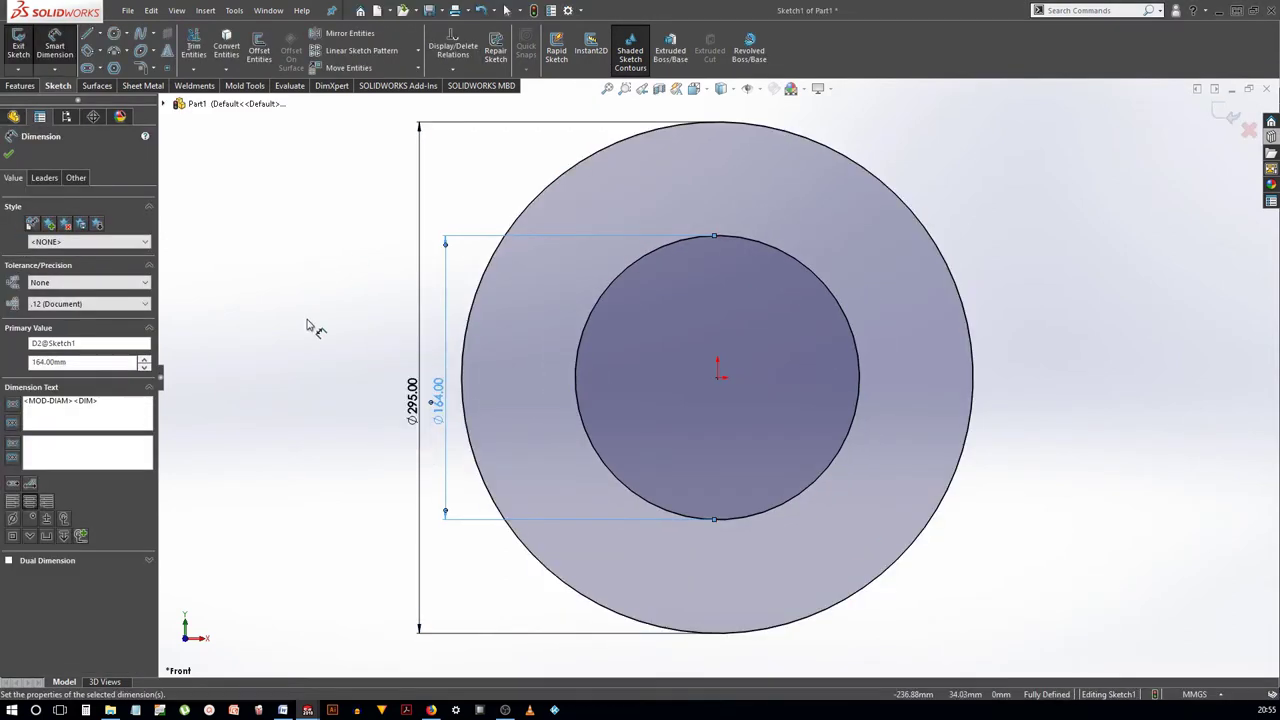
Extrude the circles starting from a 13.97 mm offset from the sketch plane
click(312, 324)
middle_drag(314, 323, 380, 316)
click(670, 50)
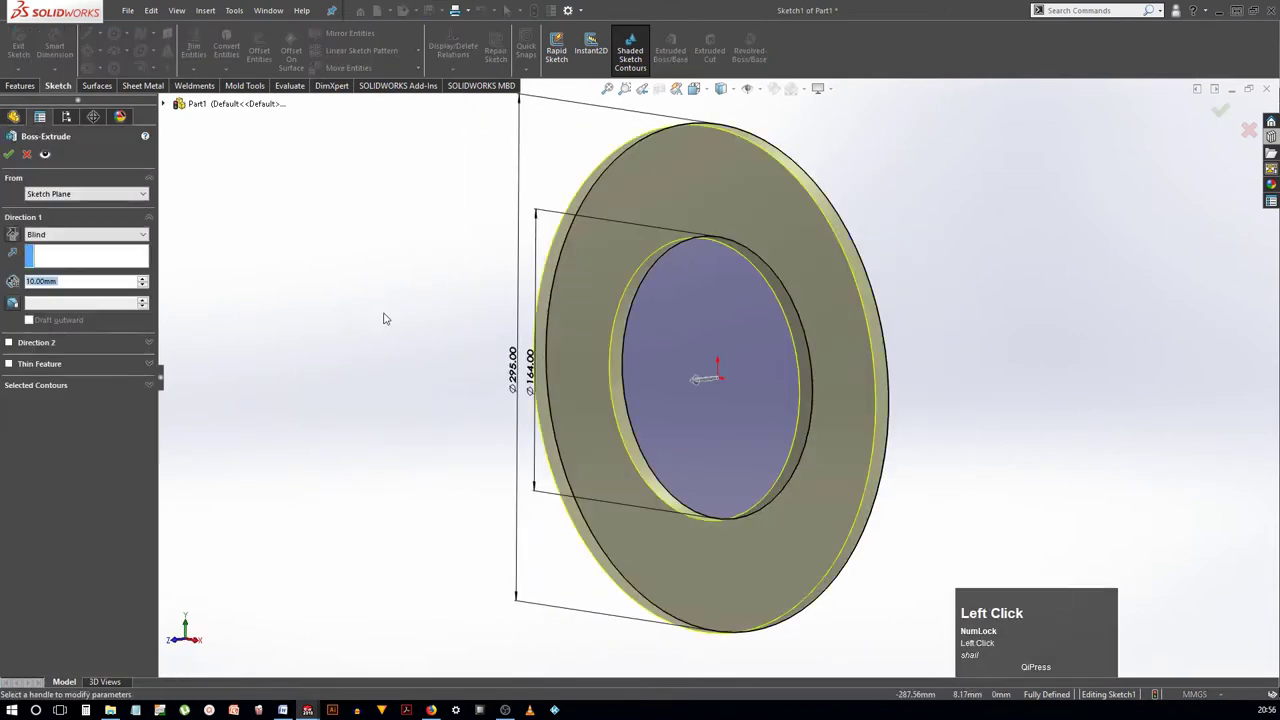
click(72, 194)
click(78, 232)
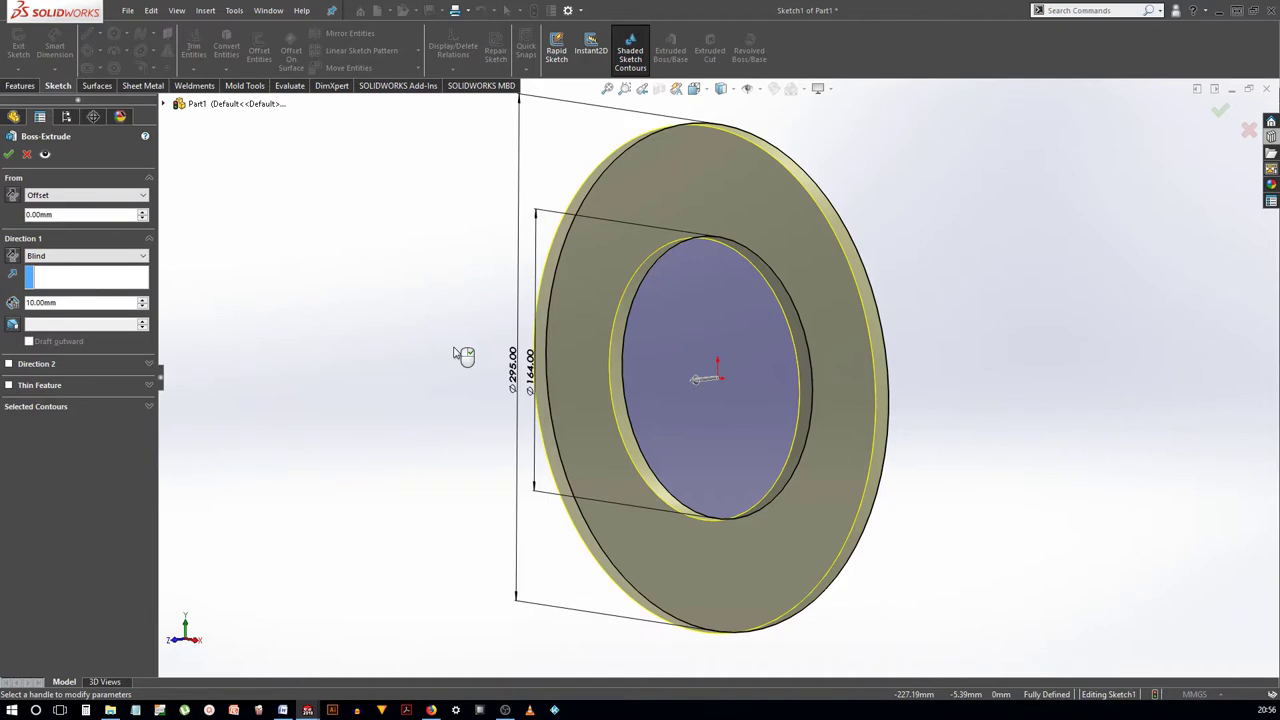
click(55, 215)
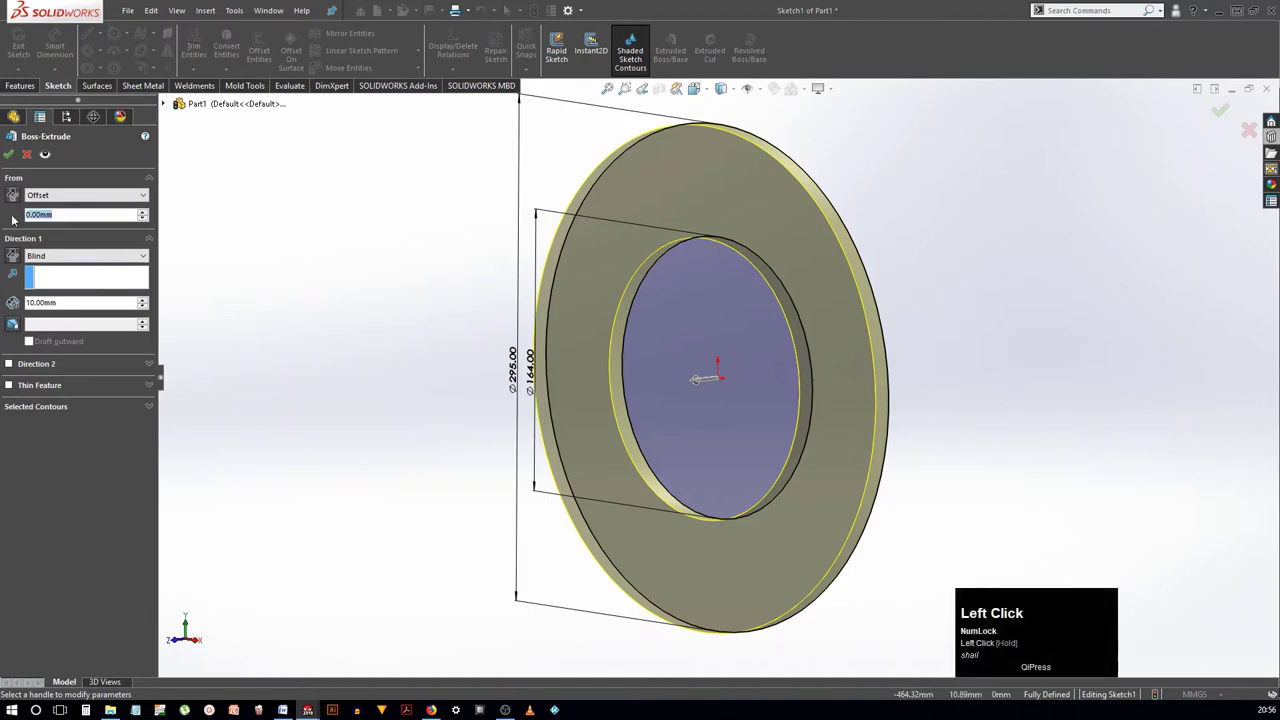
text(13.9)
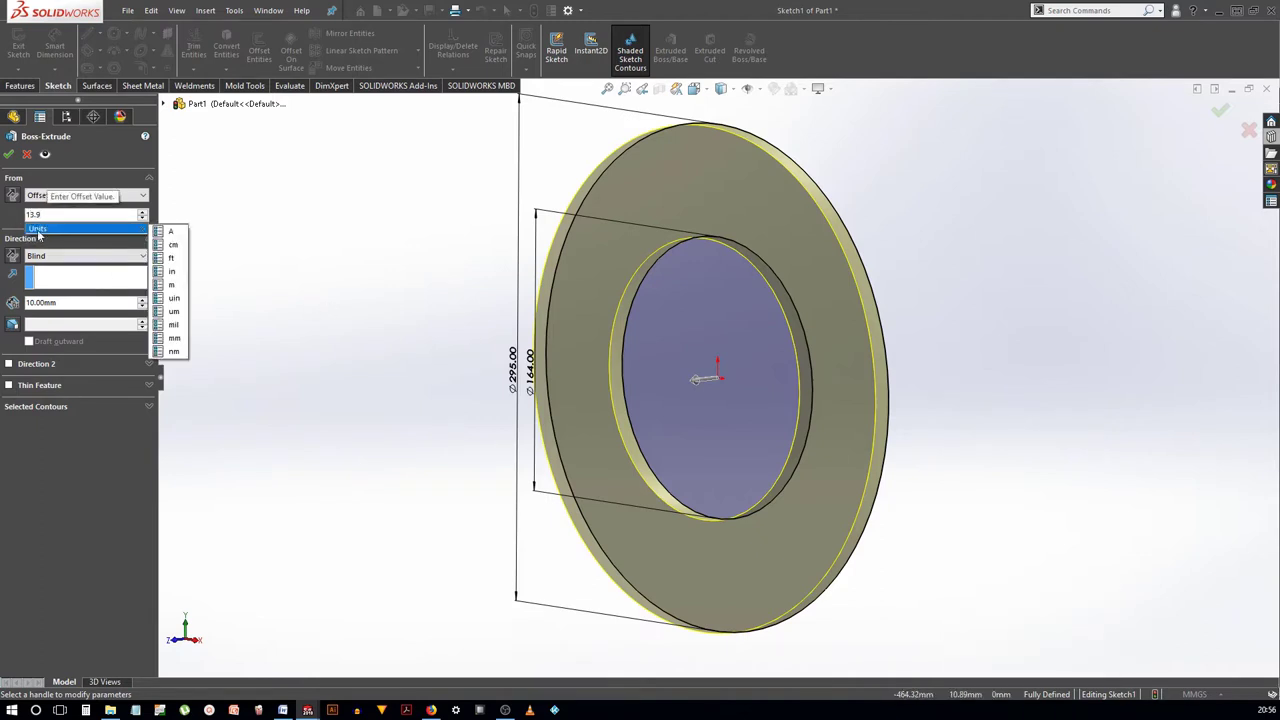
click(20, 225)
key(BackSpace)
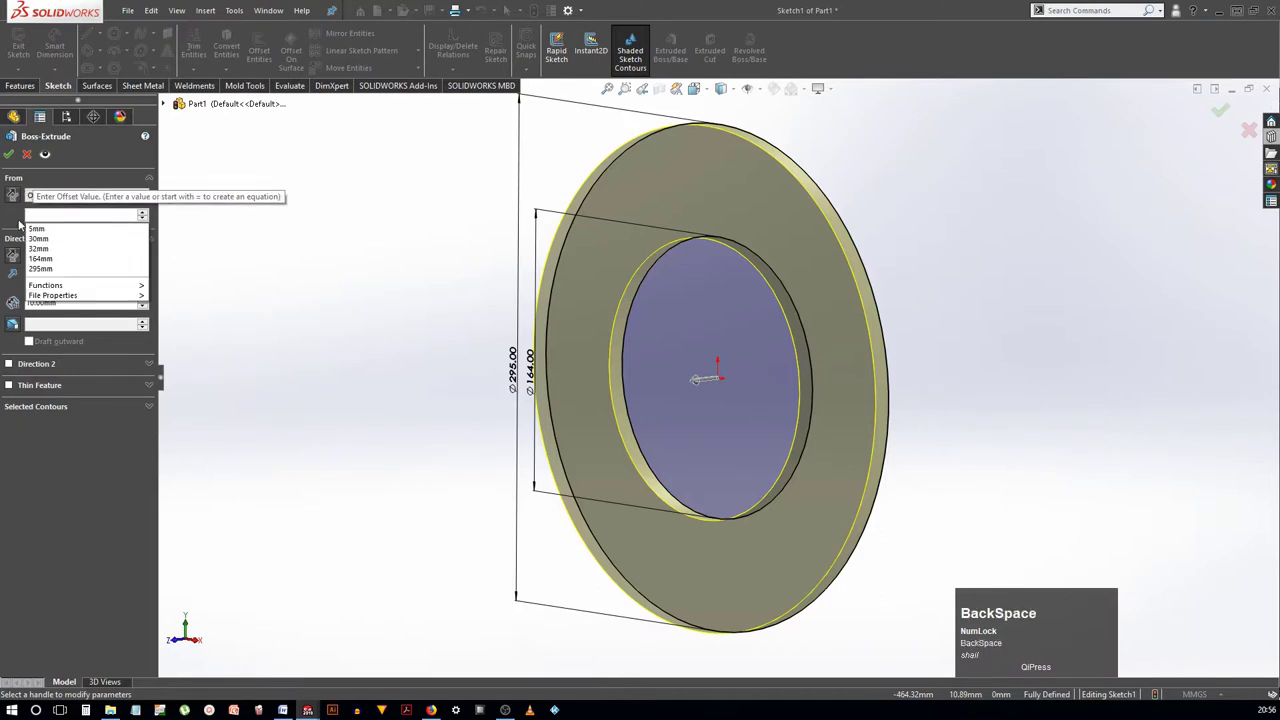
text(1)
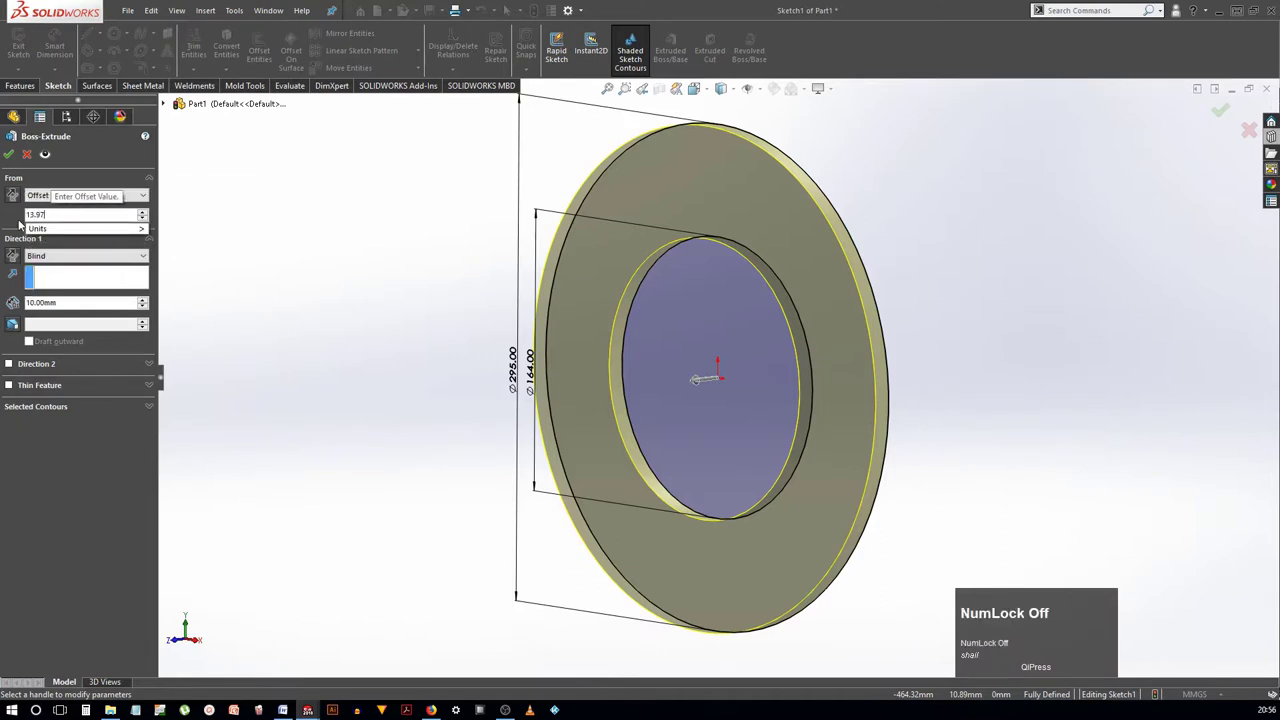
text(3.97)
key(Return)
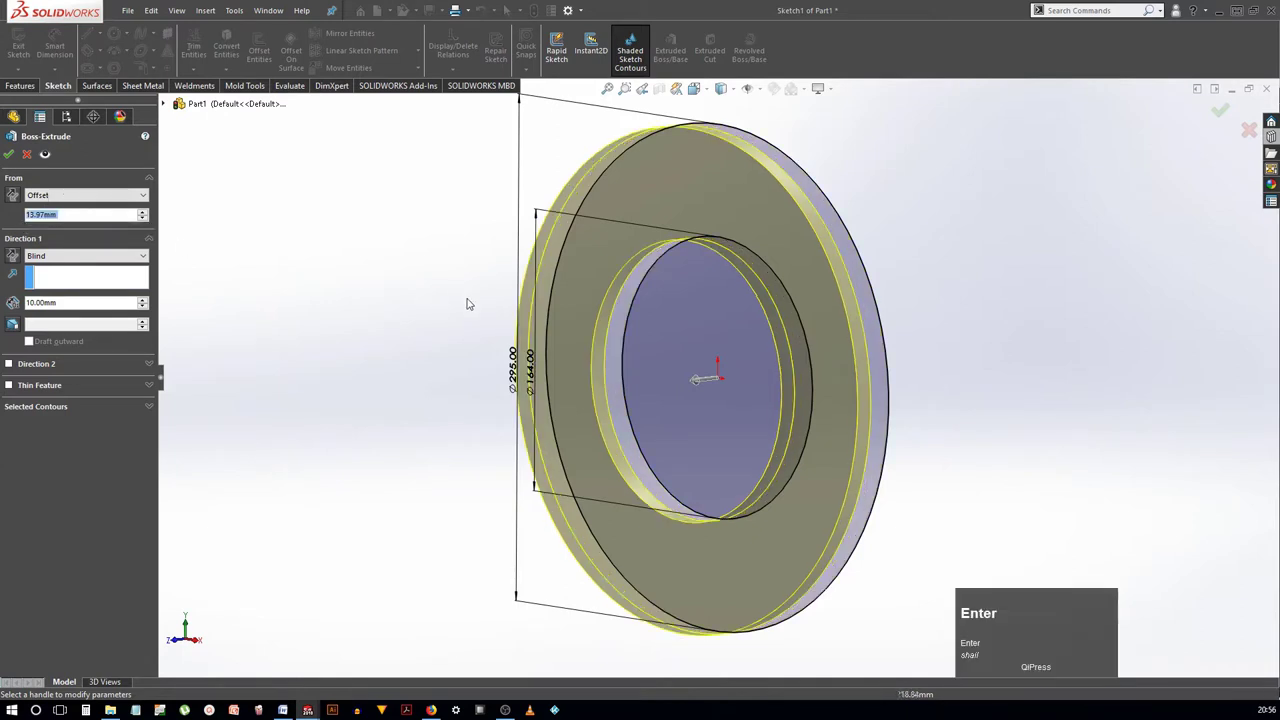
Set the extrusion depth to =(27.94-15.5)/2, reverse its direction and accept it
middle_drag(466, 300, 447, 309)
click(111, 302)
text(=)
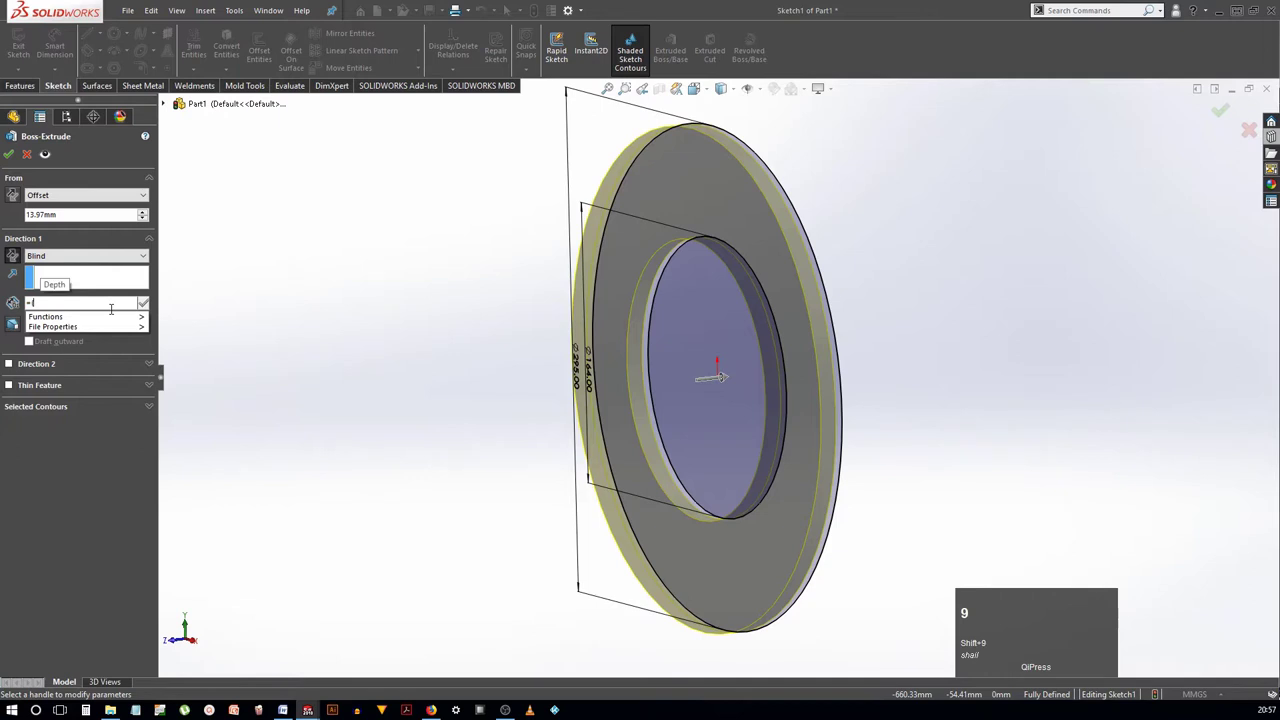
text((27.94)
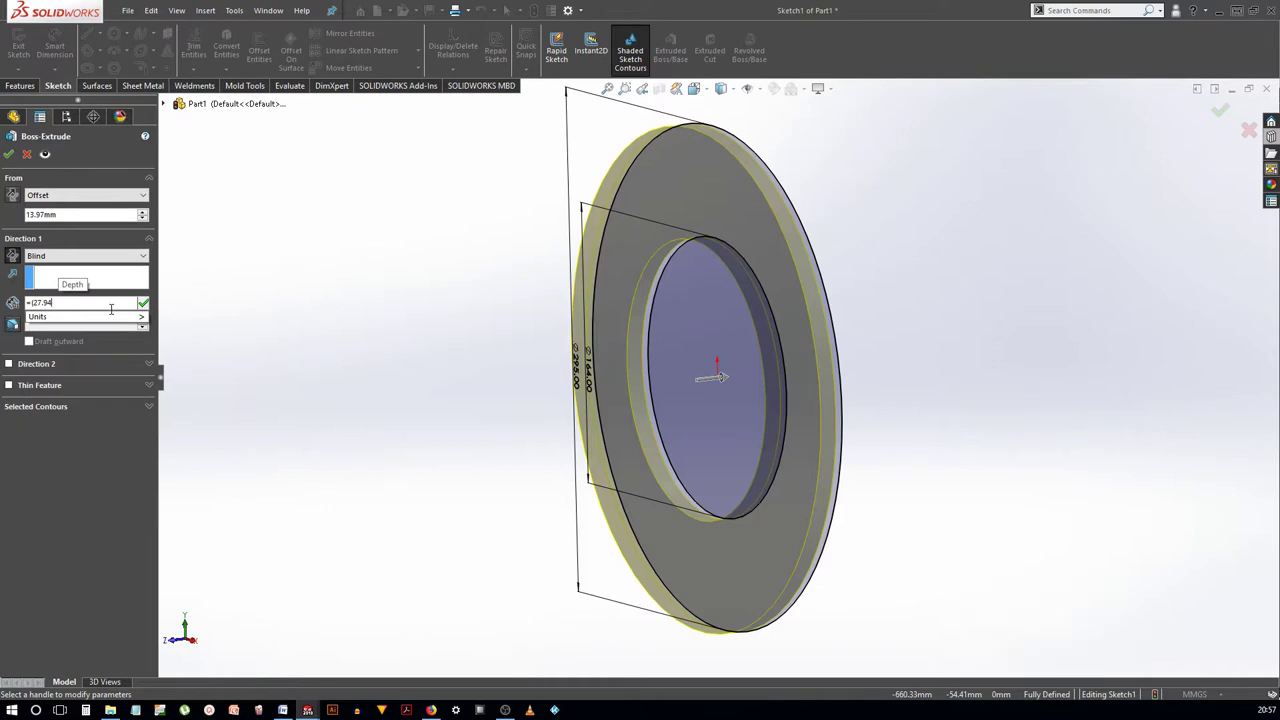
text(-)
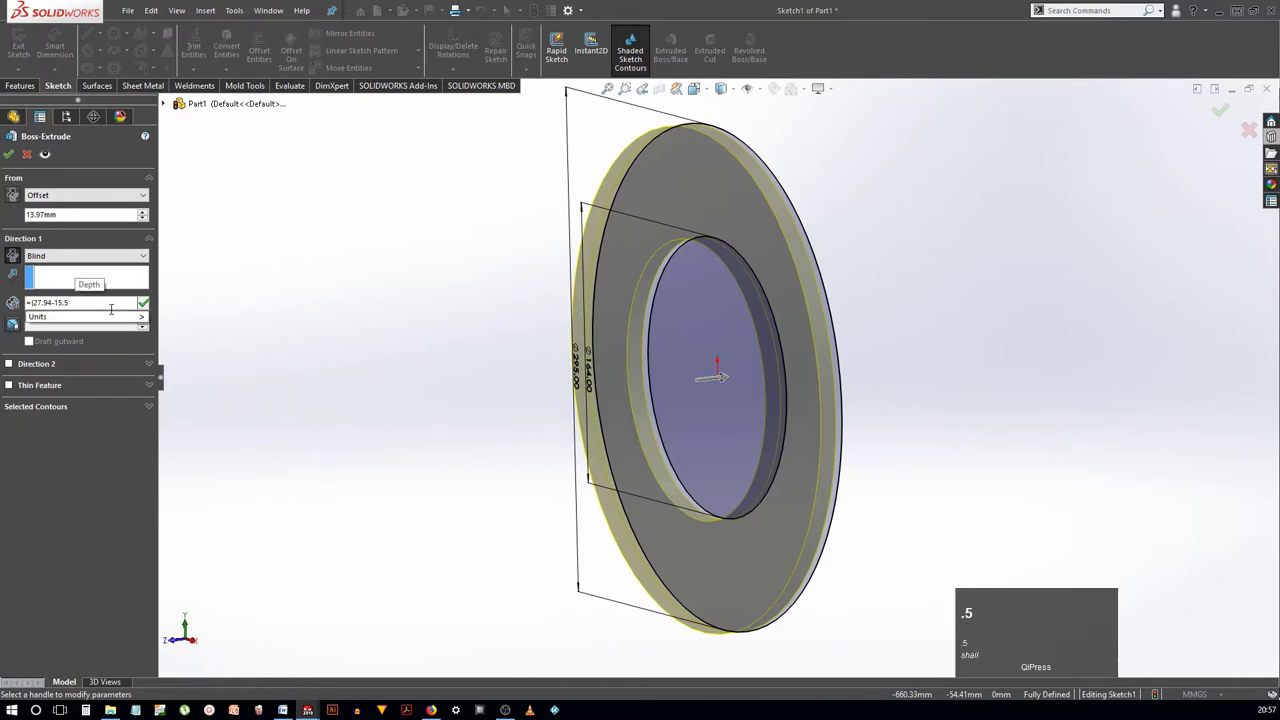
text(15.5)
key(shift)
key(Return)
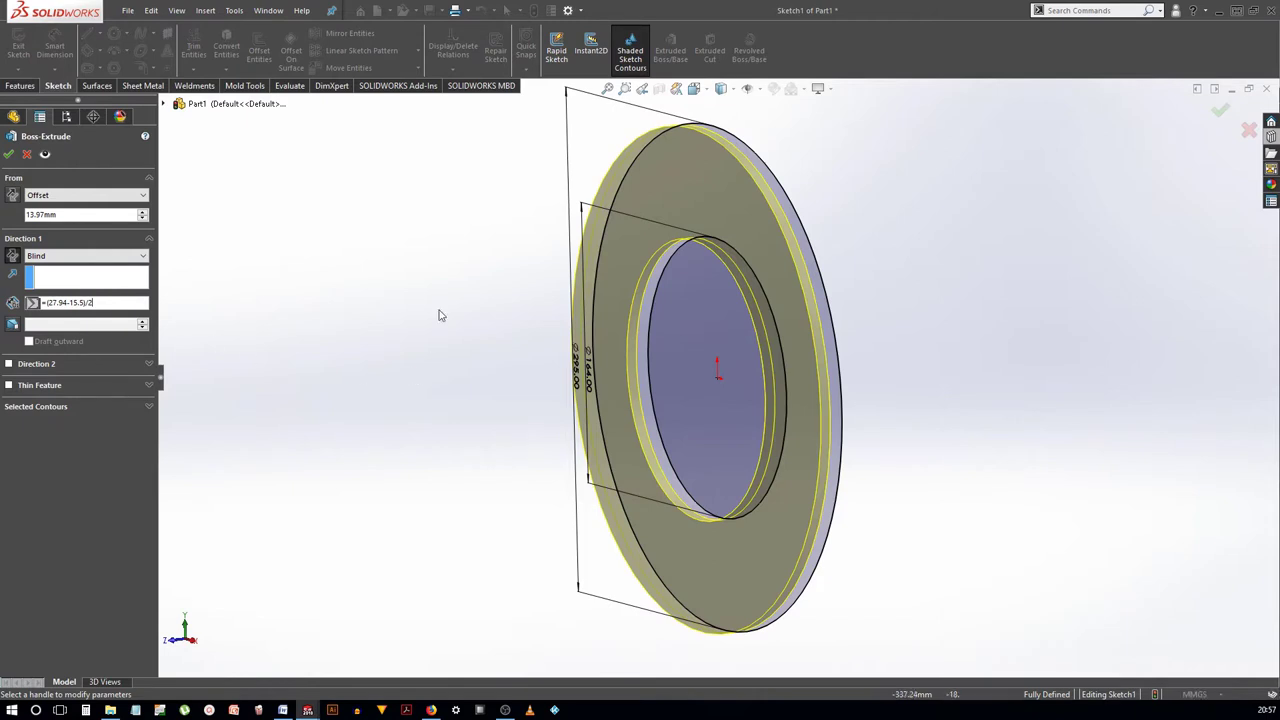
middle_drag(446, 302, 410, 269)
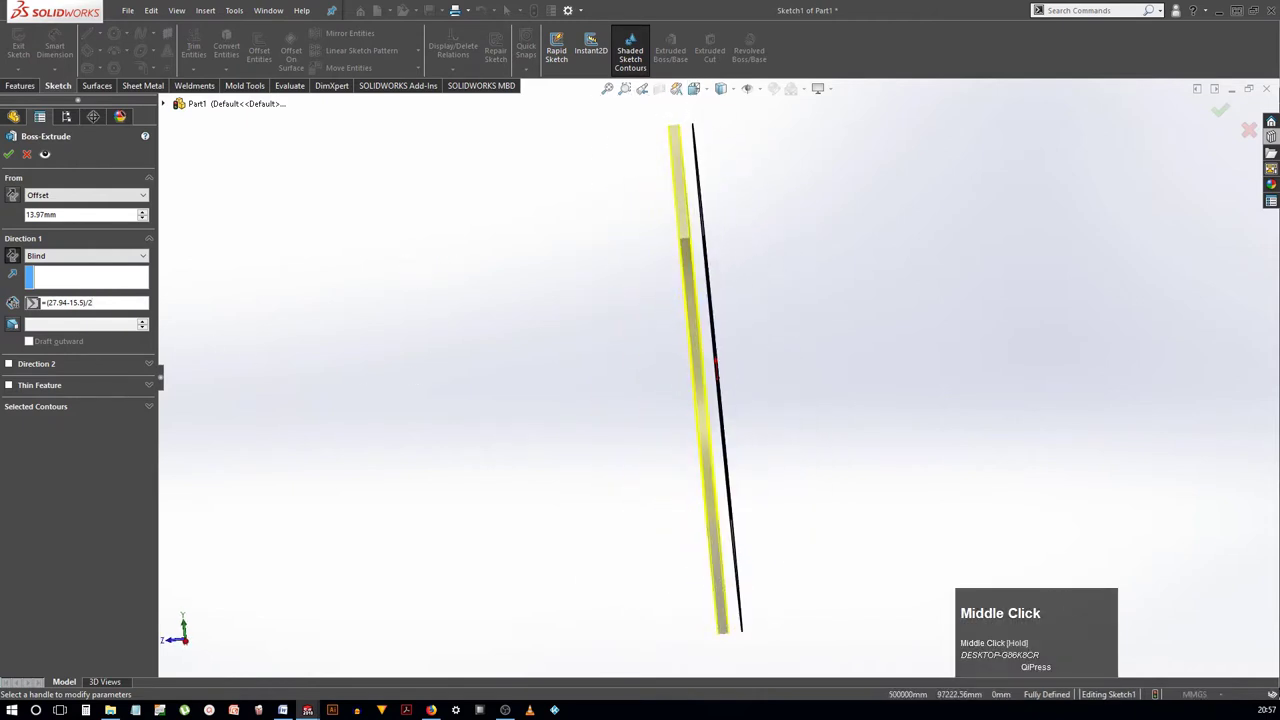
click(12, 258)
middle_drag(440, 320, 426, 297)
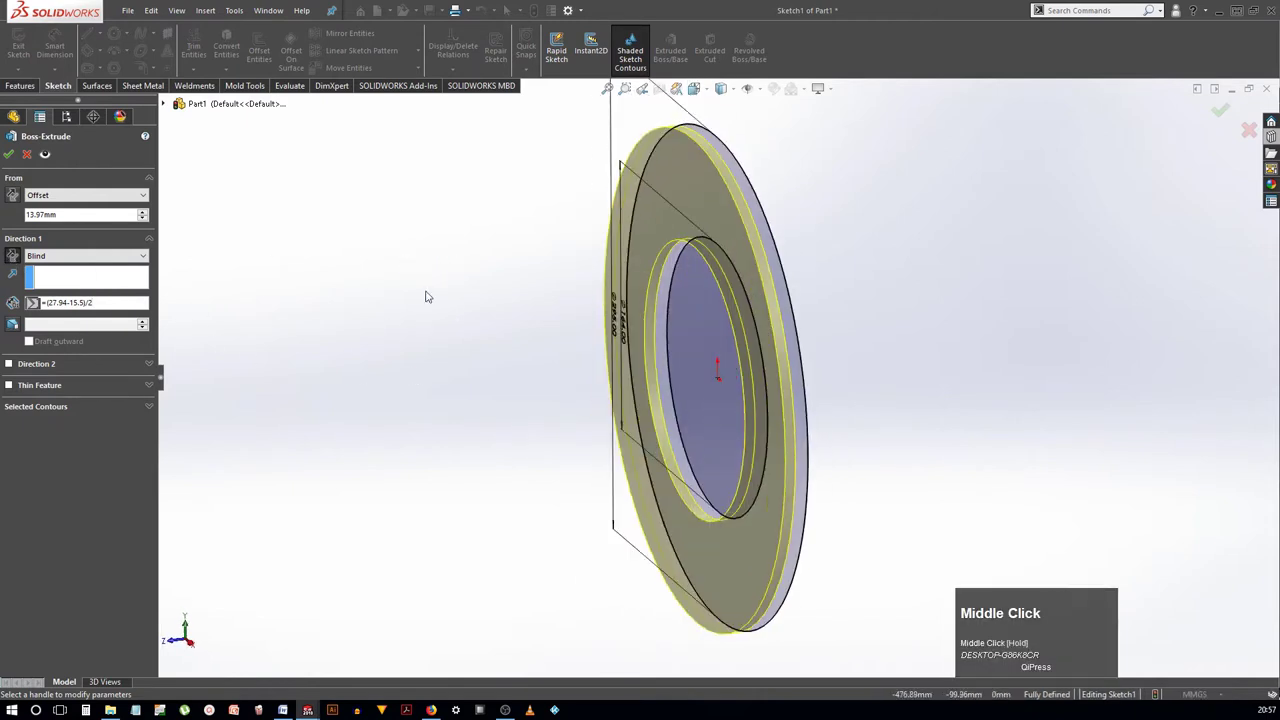
click(9, 154)
scroll(369, 333, up, 1)
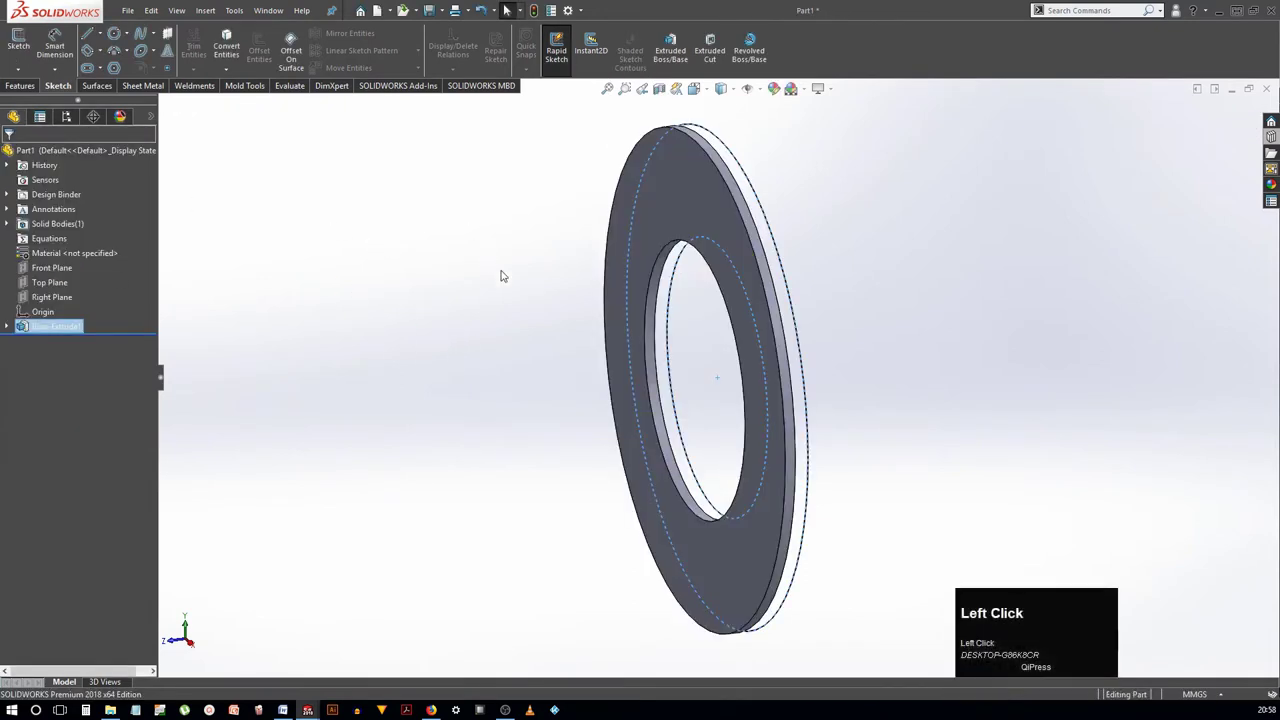
Sketch a thin angled 3-point rectangle near the rim on the ring's face
click(700, 200)
click(721, 175)
mouse_move(471, 251)
right_down()
mouse_move(406, 214)
mouse_move(391, 254)
mouse_move(330, 208)
right_up()
click(405, 219)
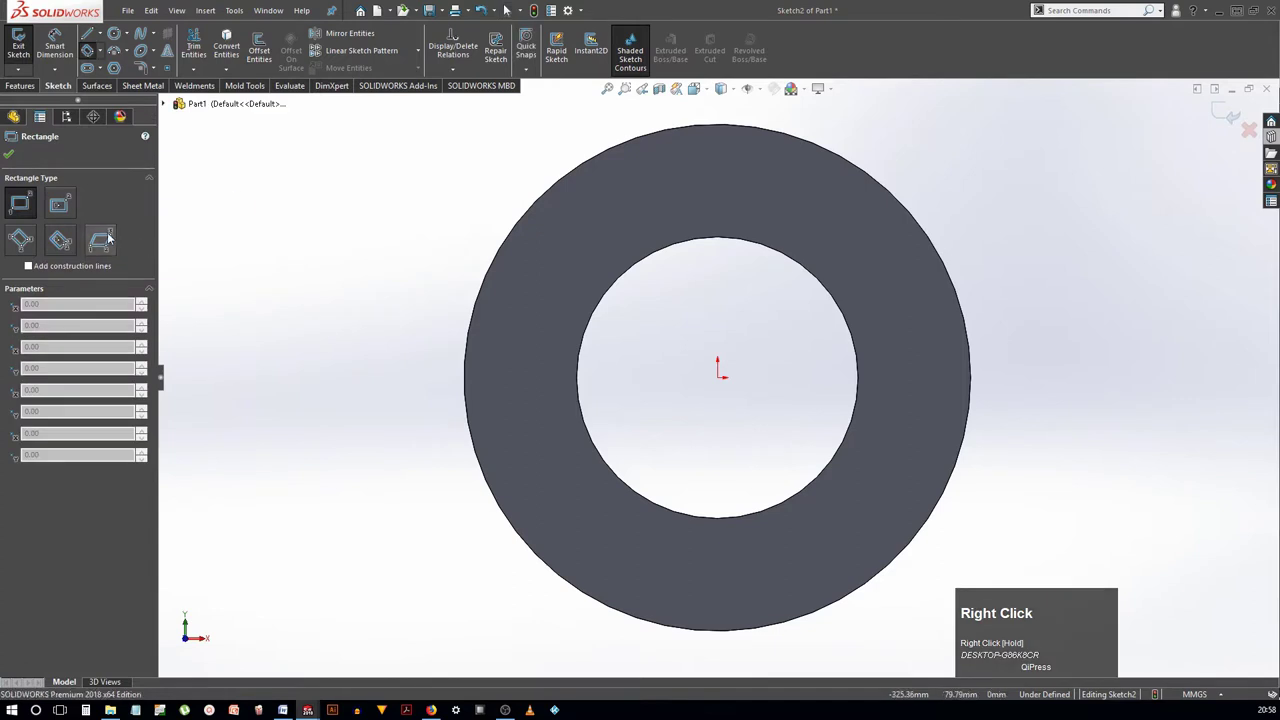
scroll(446, 274, down, 5)
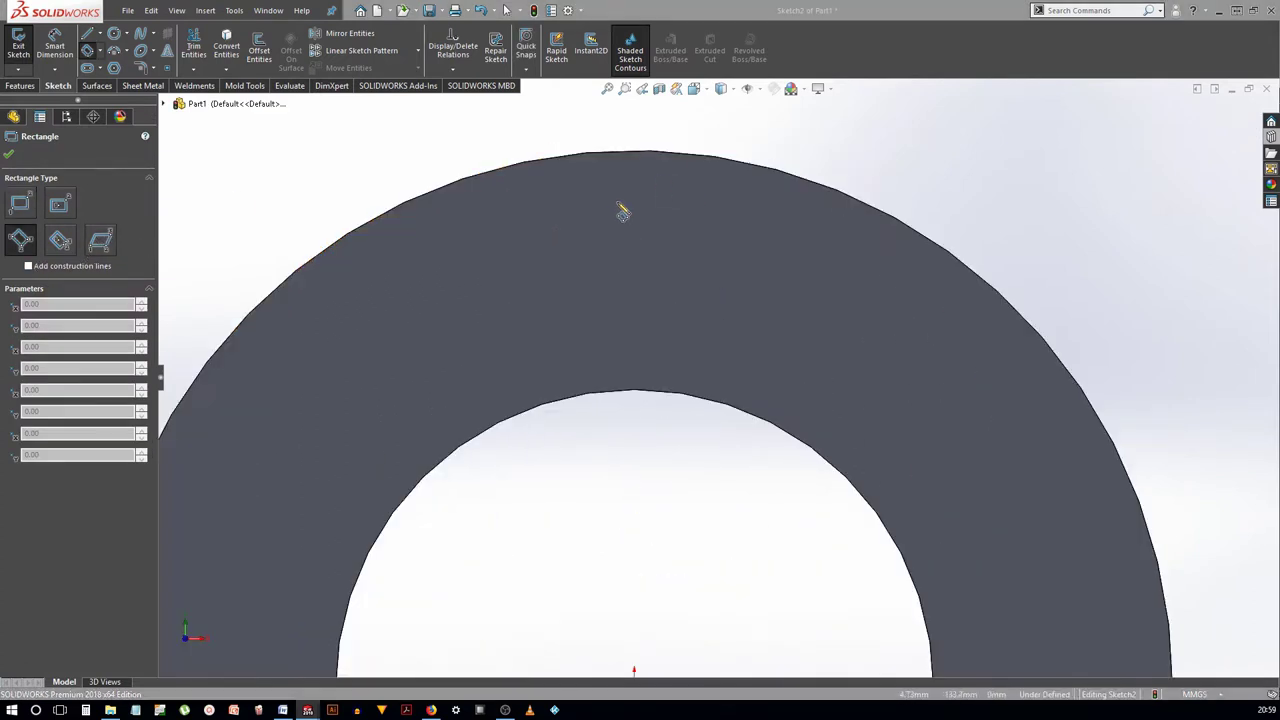
click(625, 184)
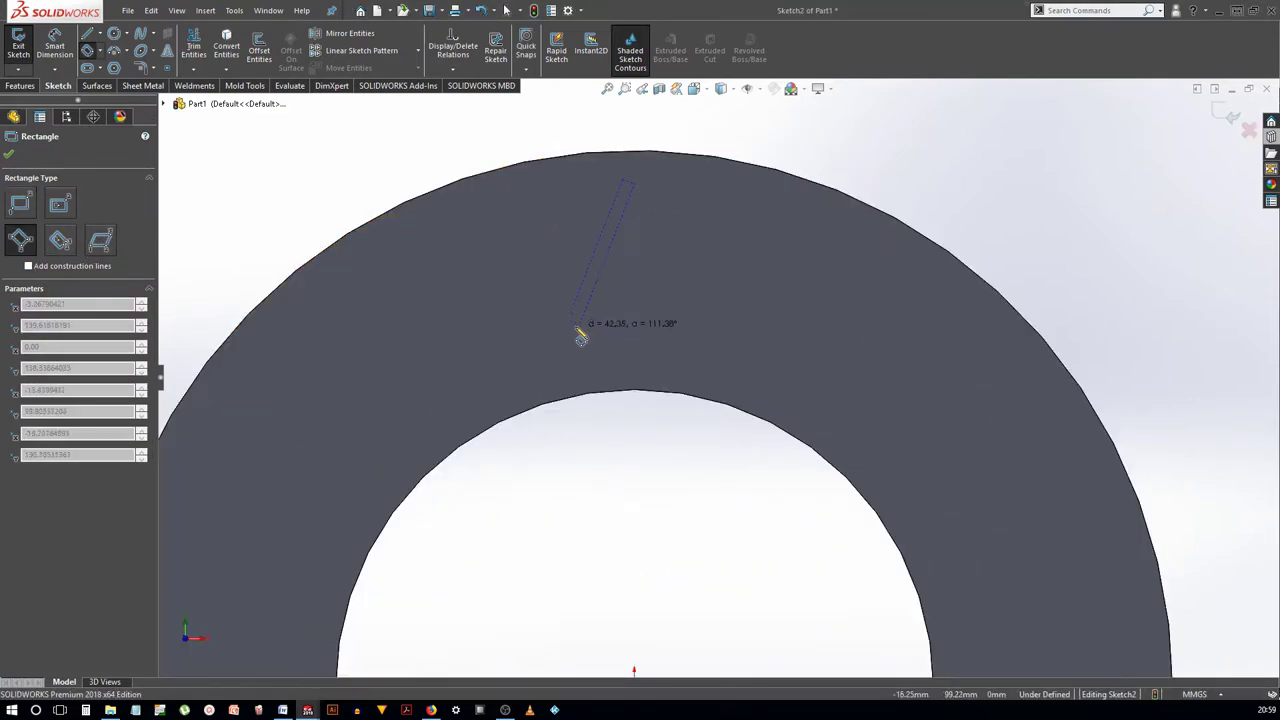
click(572, 324)
click(579, 327)
click(146, 170)
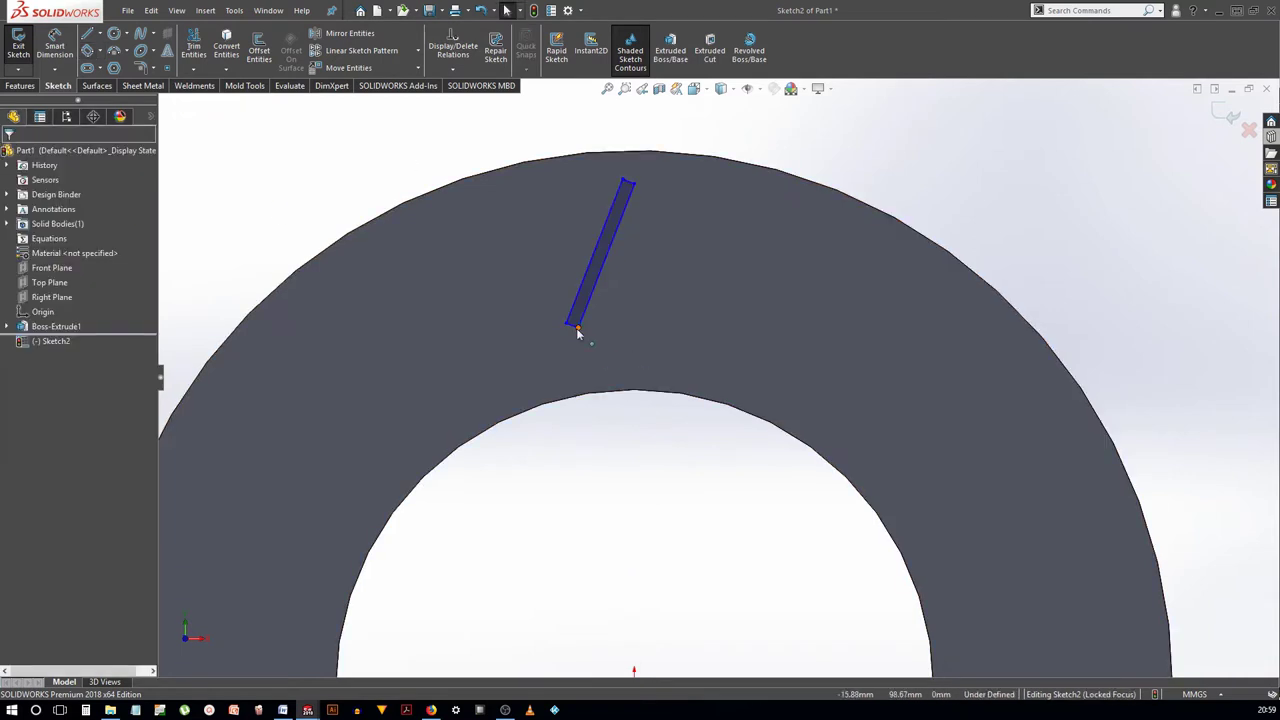
Dimension the slot rectangle 45 mm long and 3 mm wide
click(627, 183)
click(583, 206)
text(45)
key(Return)
click(694, 141)
text(3)
key(Return)
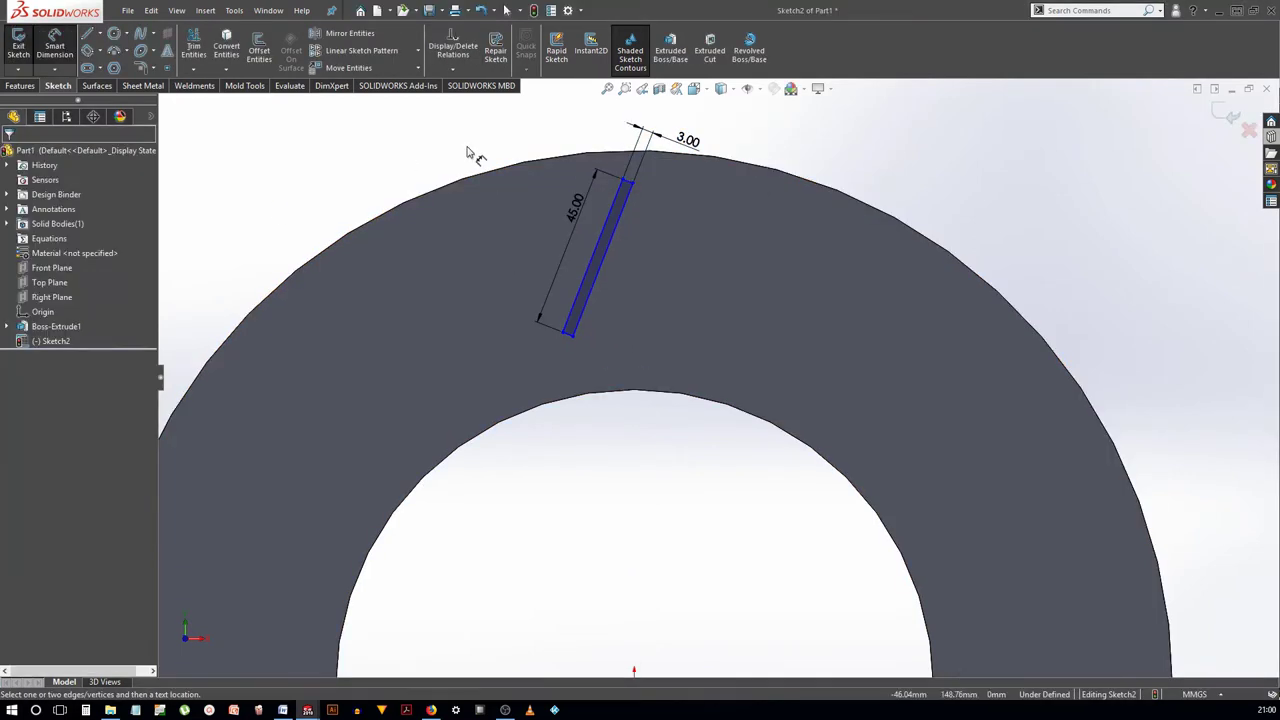
Round the slot corners with R1 sketch fillets and exit the sketch
click(141, 67)
scroll(608, 214, down, 3)
click(607, 213)
click(634, 229)
right_click(634, 229)
scroll(634, 229, down, 5)
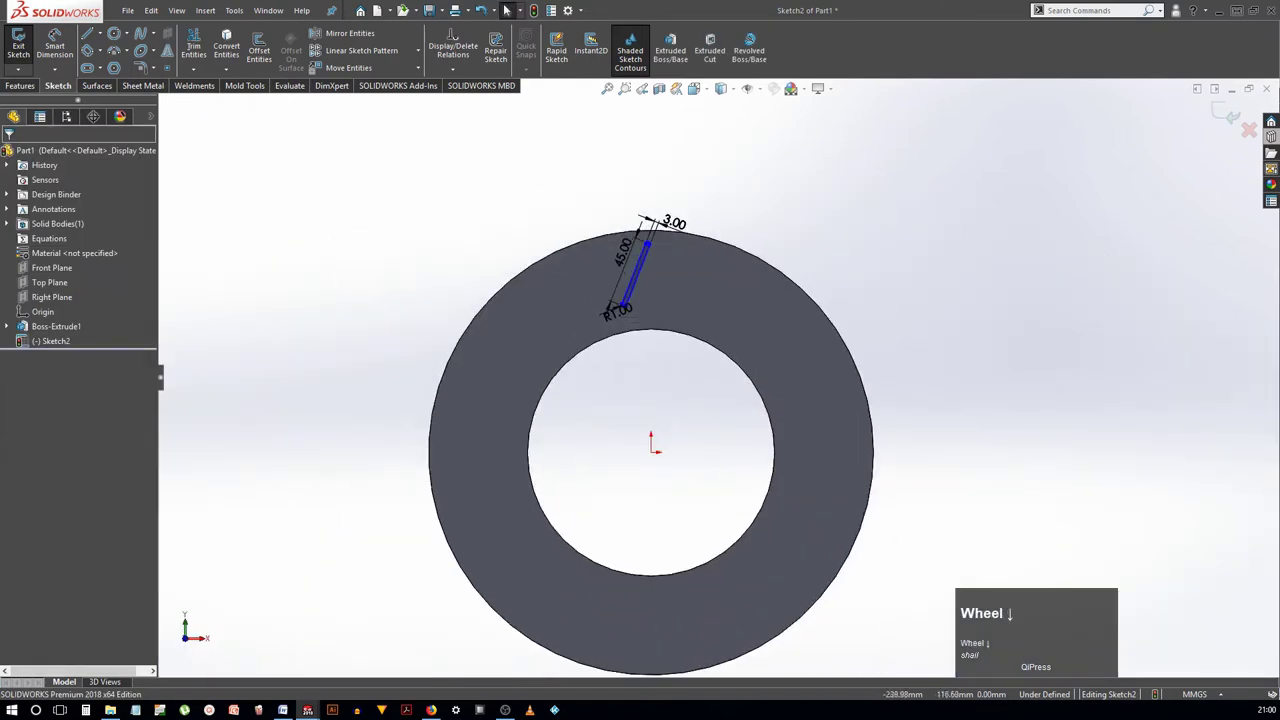
click(1232, 117)
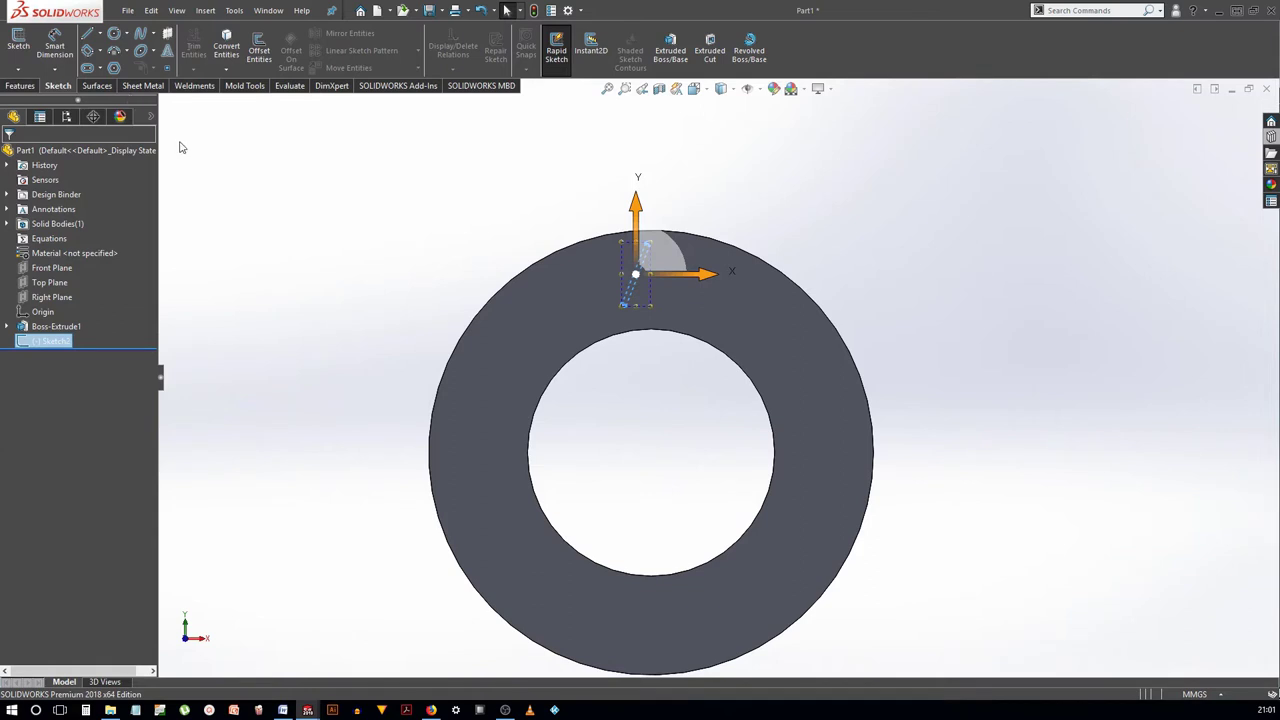
Cut the slanted slot 2 mm deep into the ring face
click(22, 86)
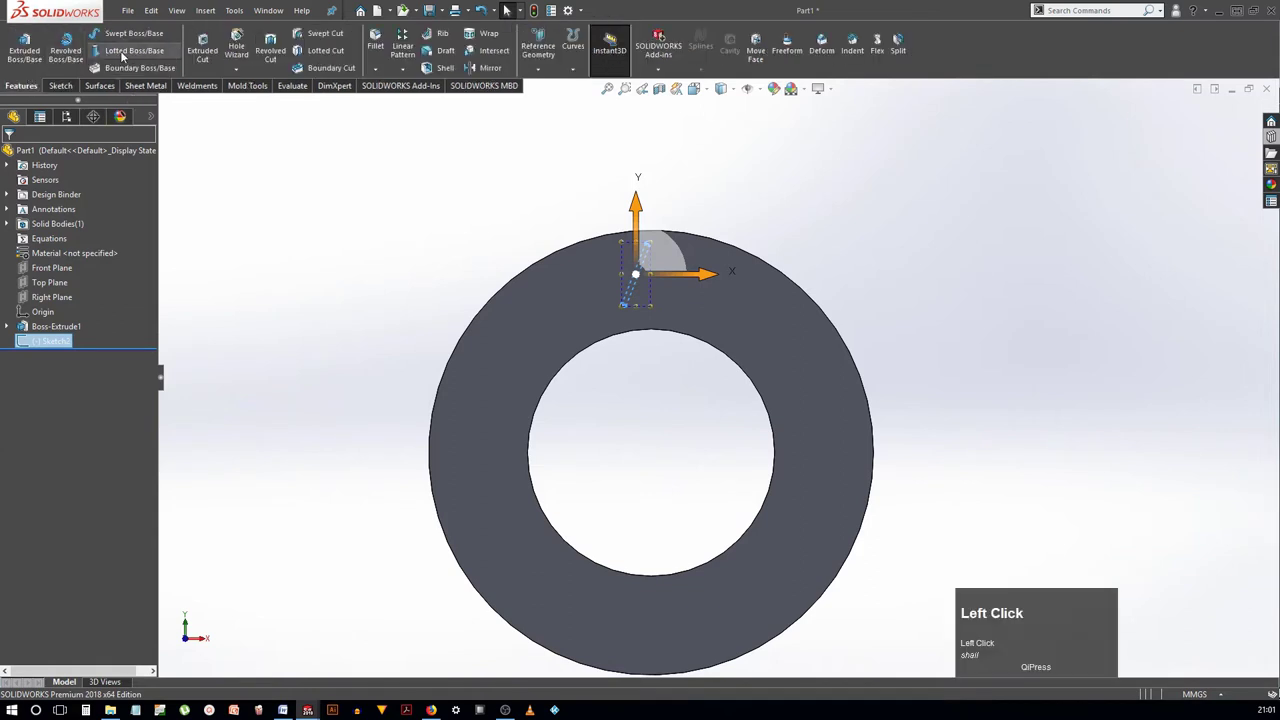
click(202, 48)
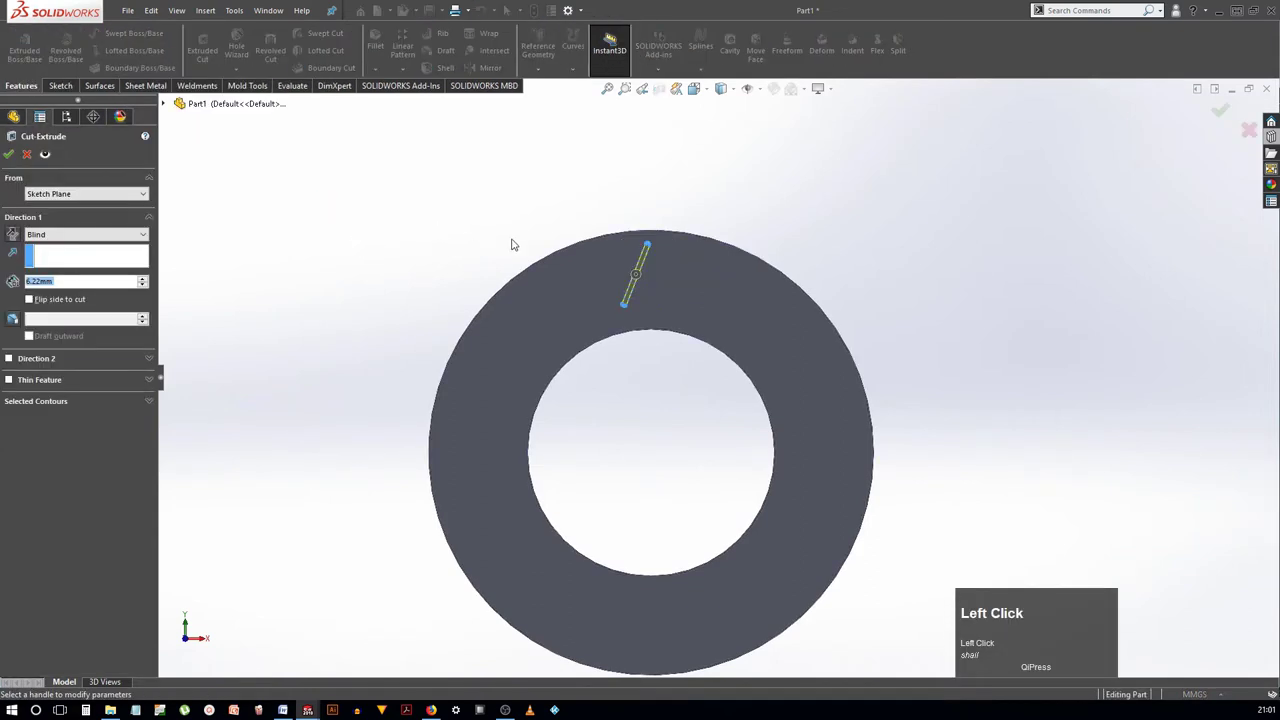
middle_drag(511, 245, 444, 265)
click(78, 281)
text(2)
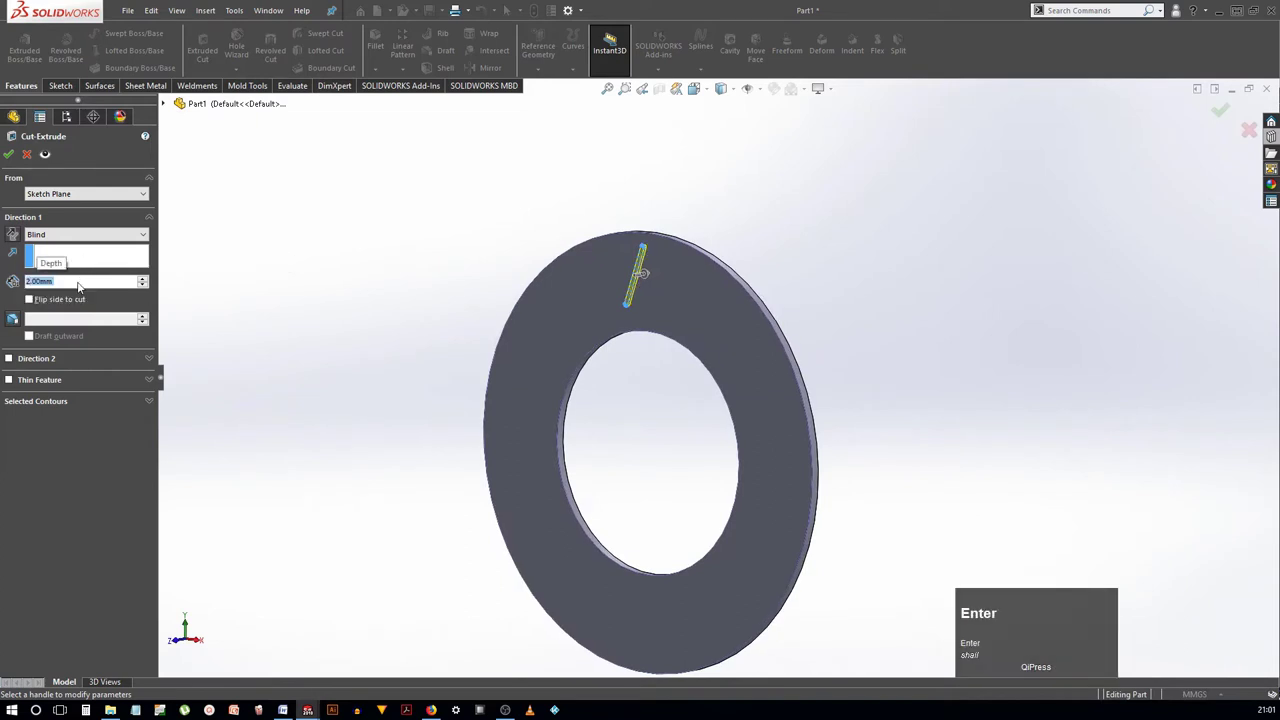
click(9, 154)
scroll(657, 316, down, 6)
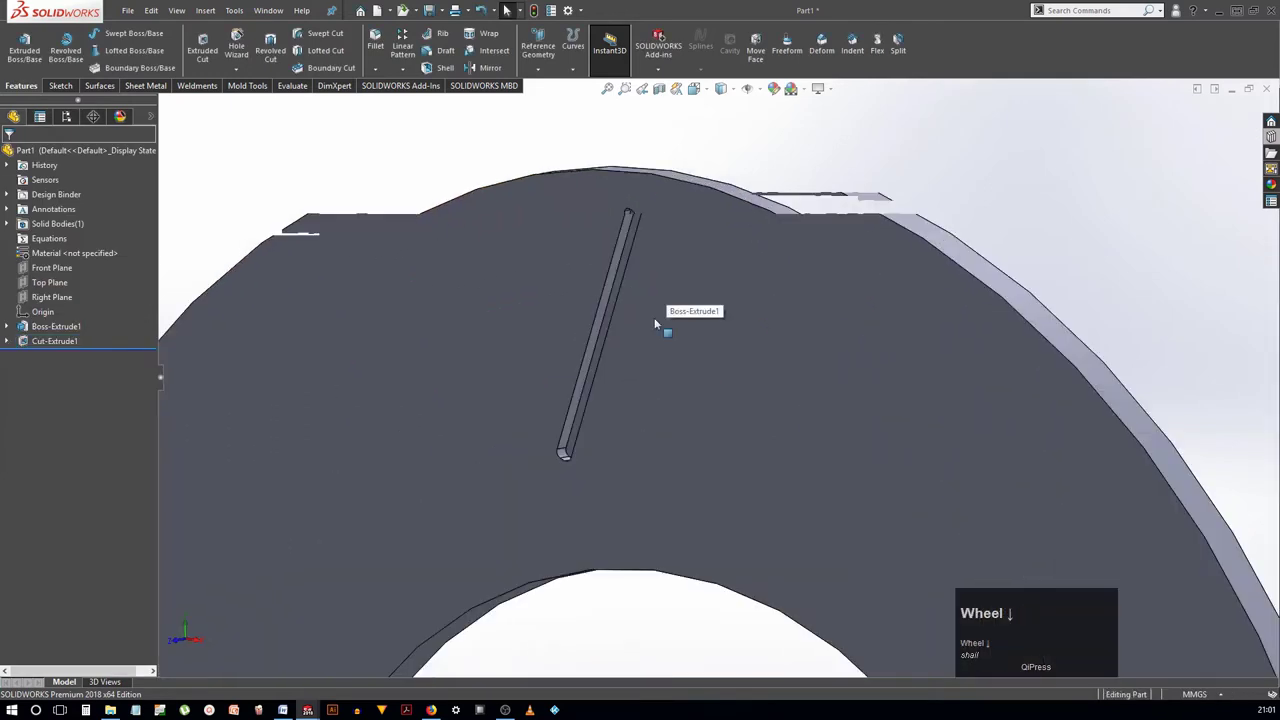
scroll(645, 396, down, 5)
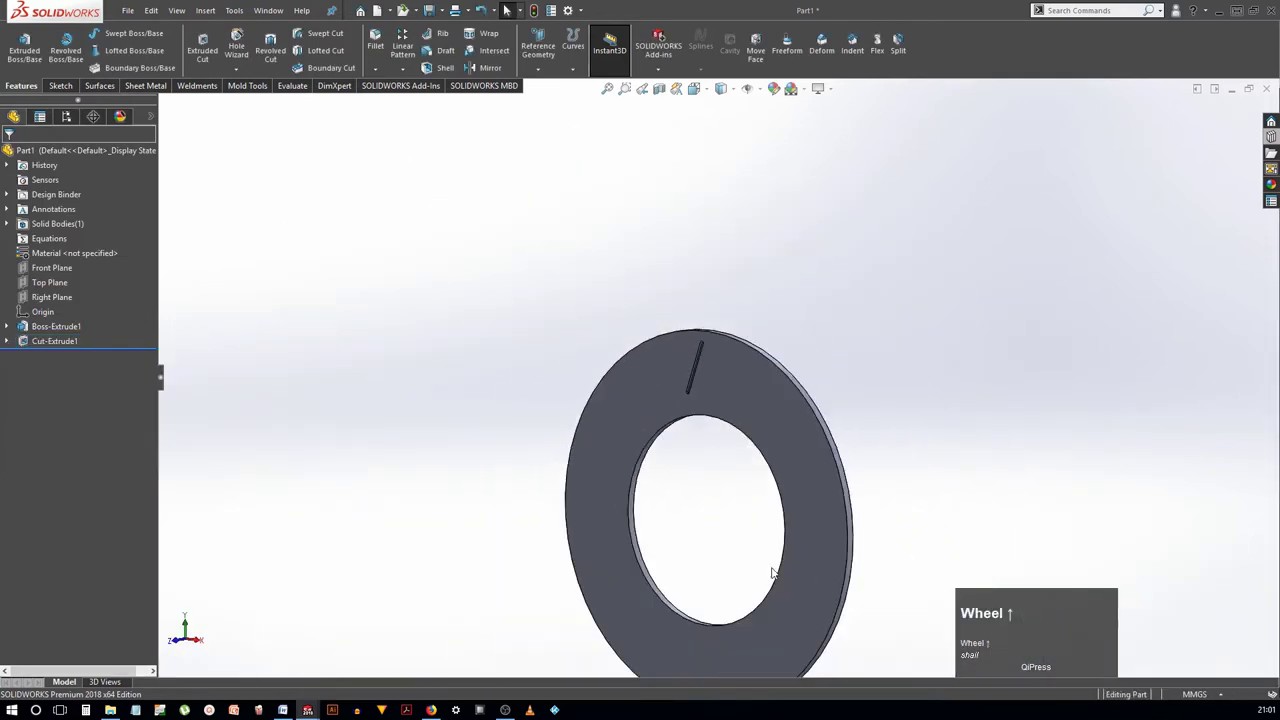
scroll(598, 311, up, 2)
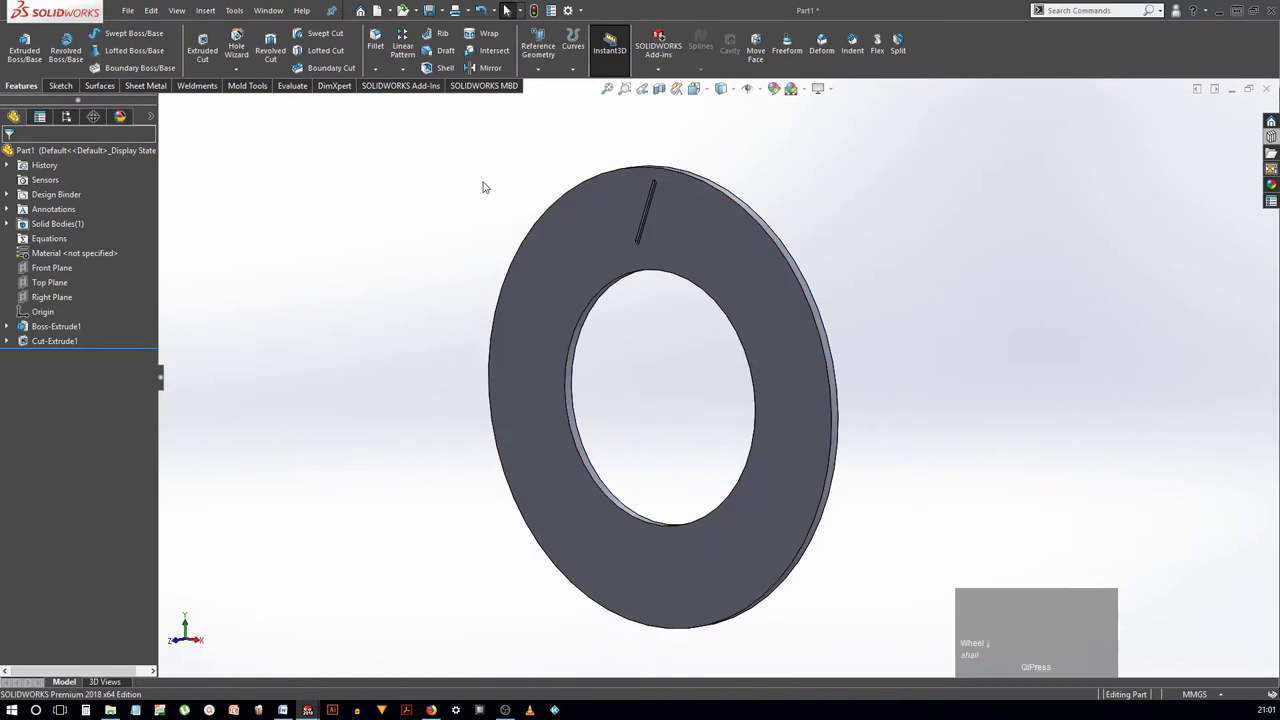
Circular-pattern the slot cut around the ring's outer face
click(648, 205)
click(403, 68)
click(425, 95)
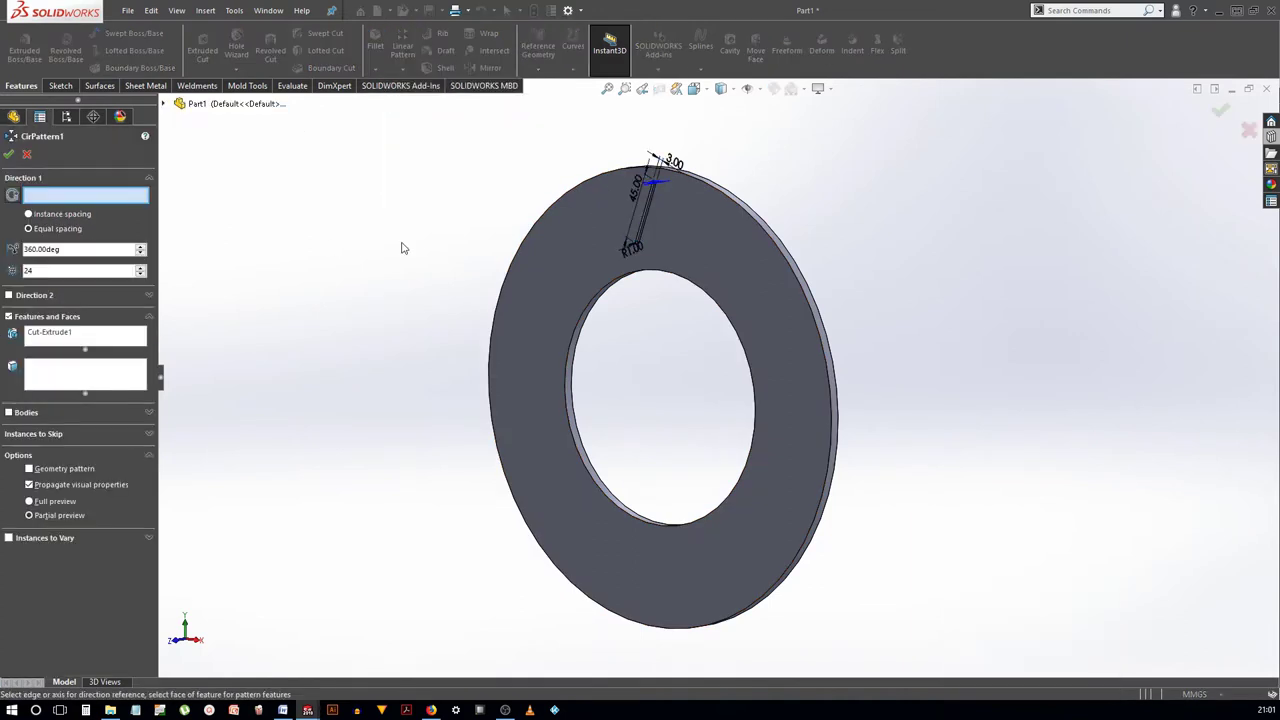
scroll(752, 214, down, 2)
click(774, 264)
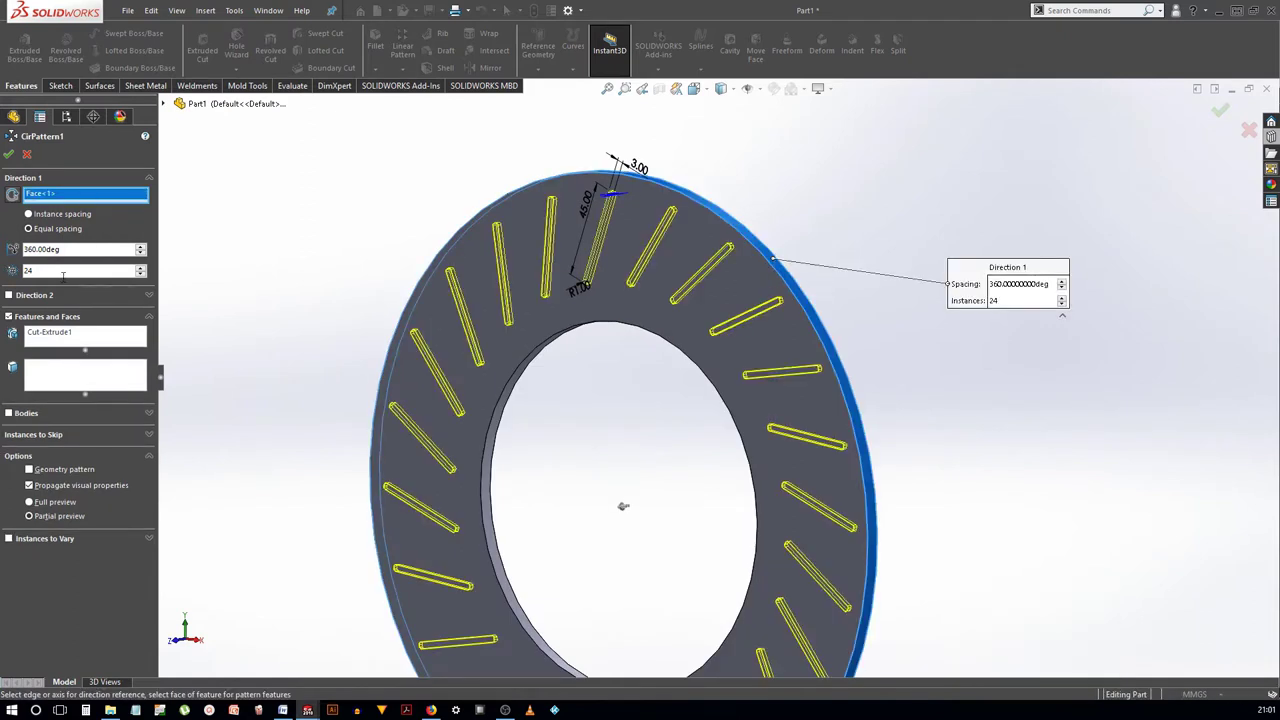
click(61, 271)
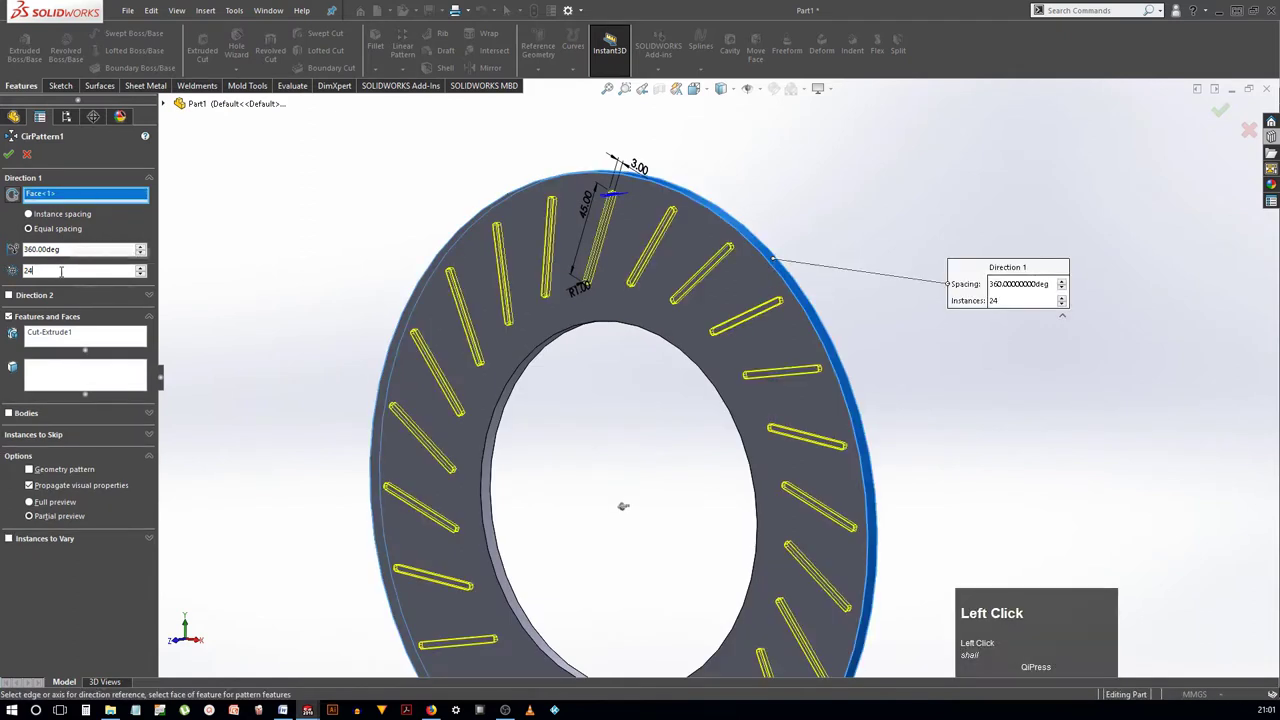
click(10, 157)
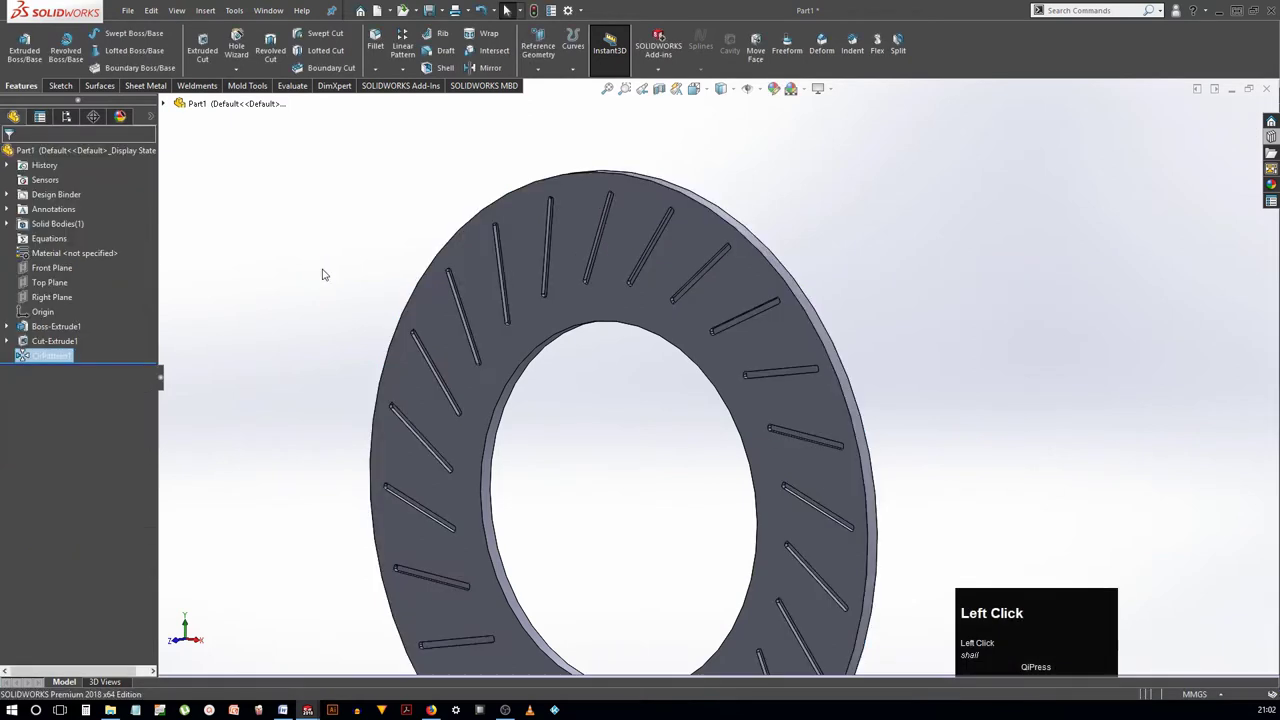
scroll(731, 538, down, 3)
scroll(731, 538, down, 2)
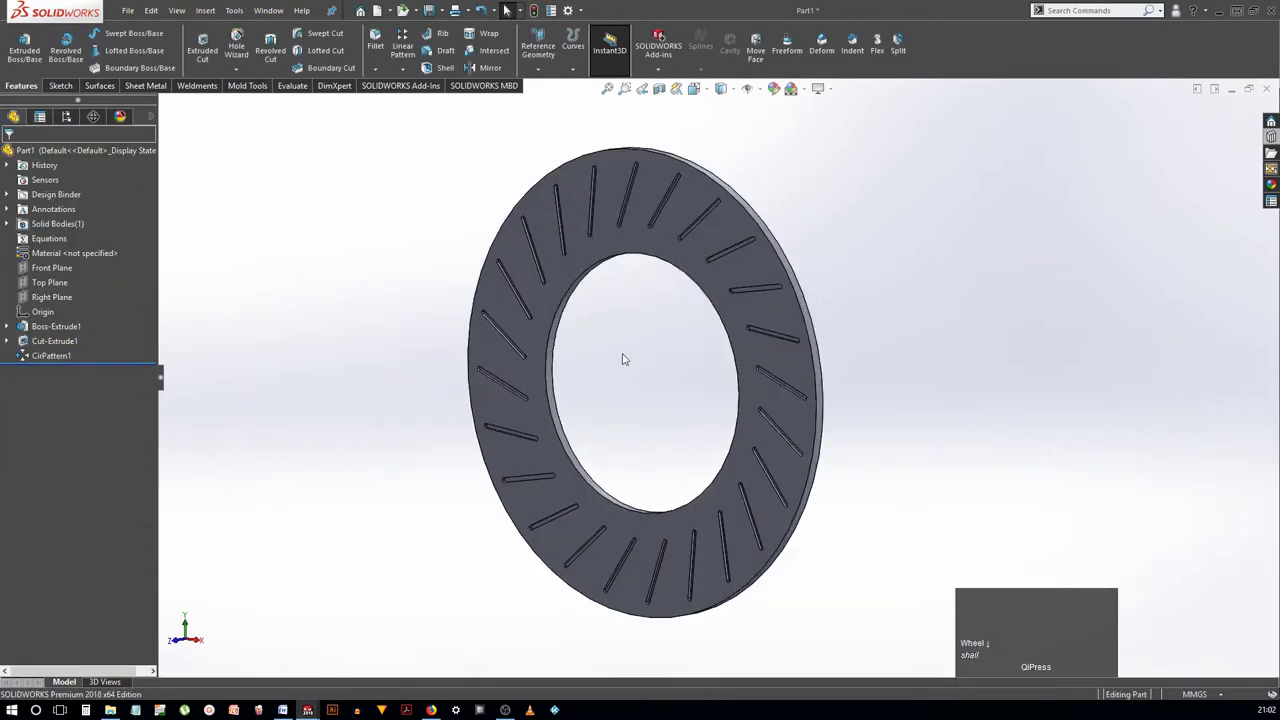
Edit the slot pattern from 24 to 23 instances
click(631, 369)
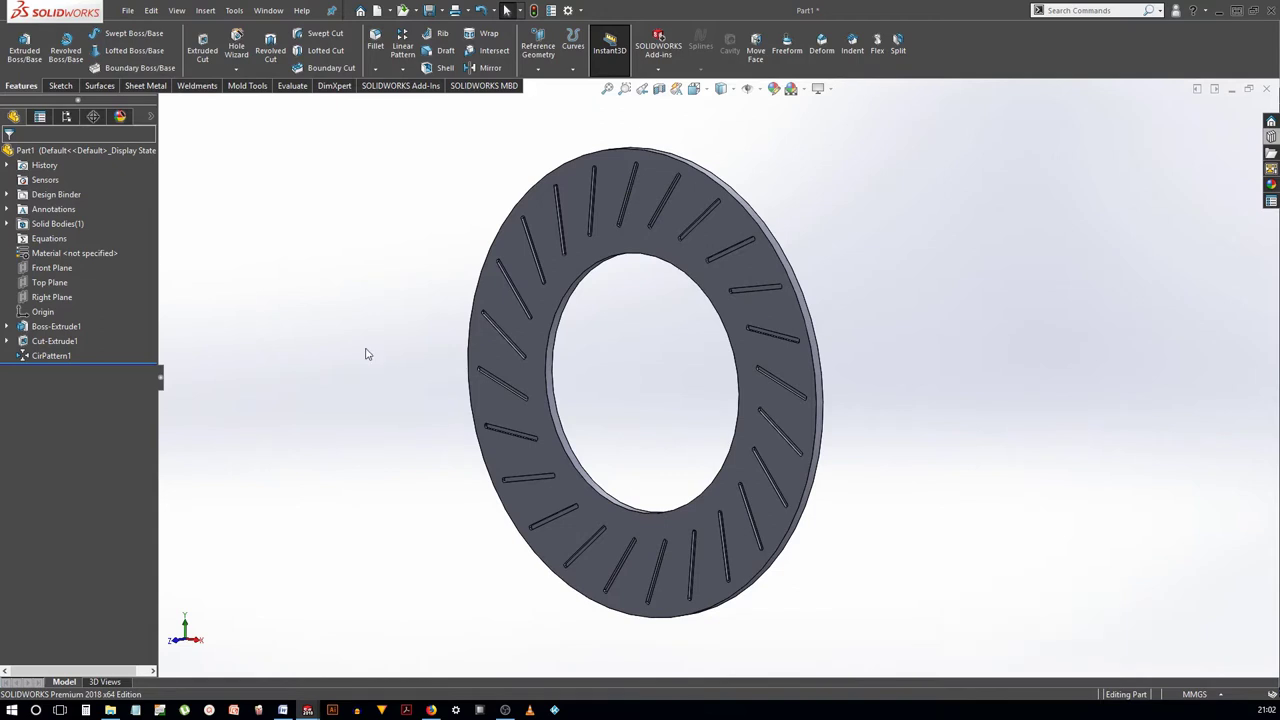
click(63, 349)
click(63, 350)
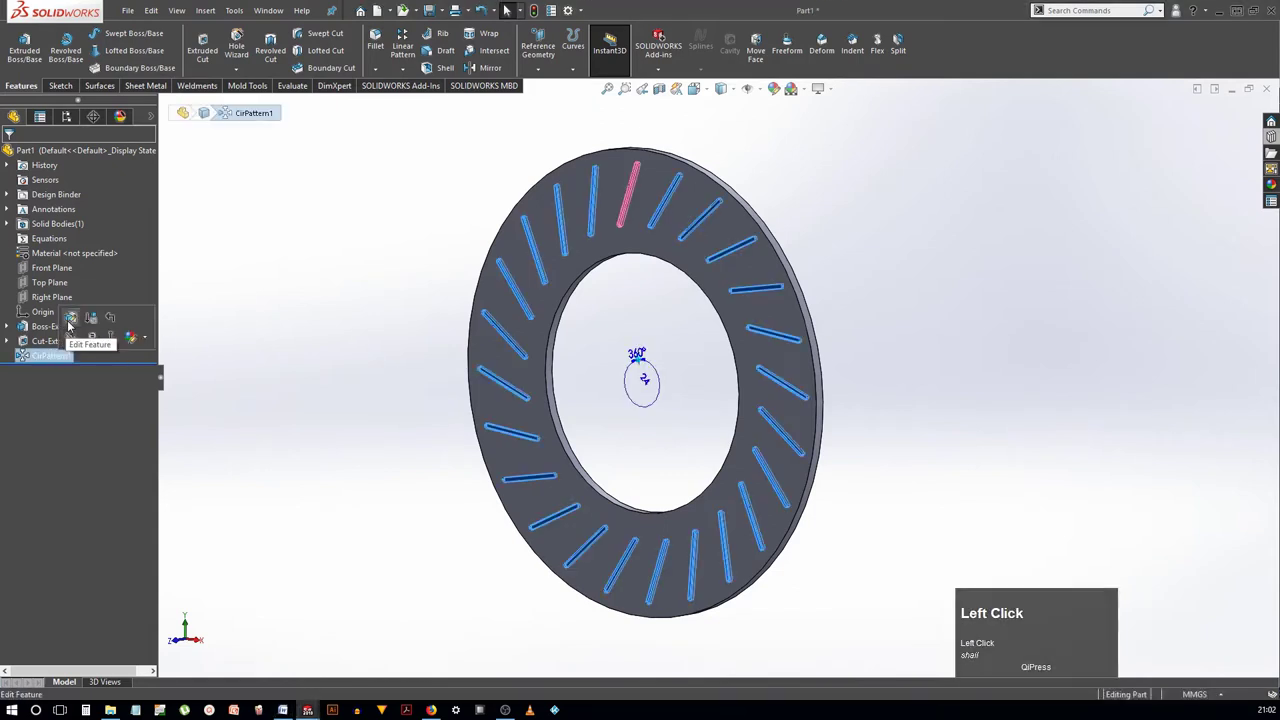
click(113, 329)
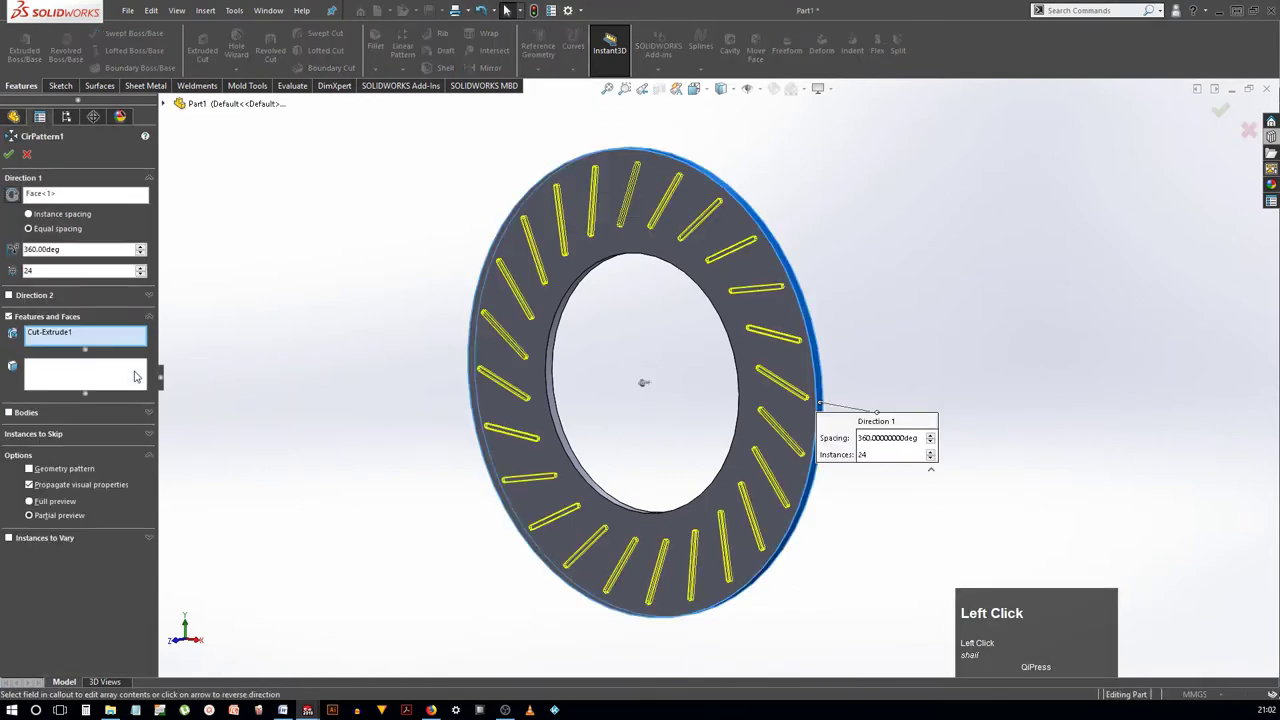
double_click(53, 271)
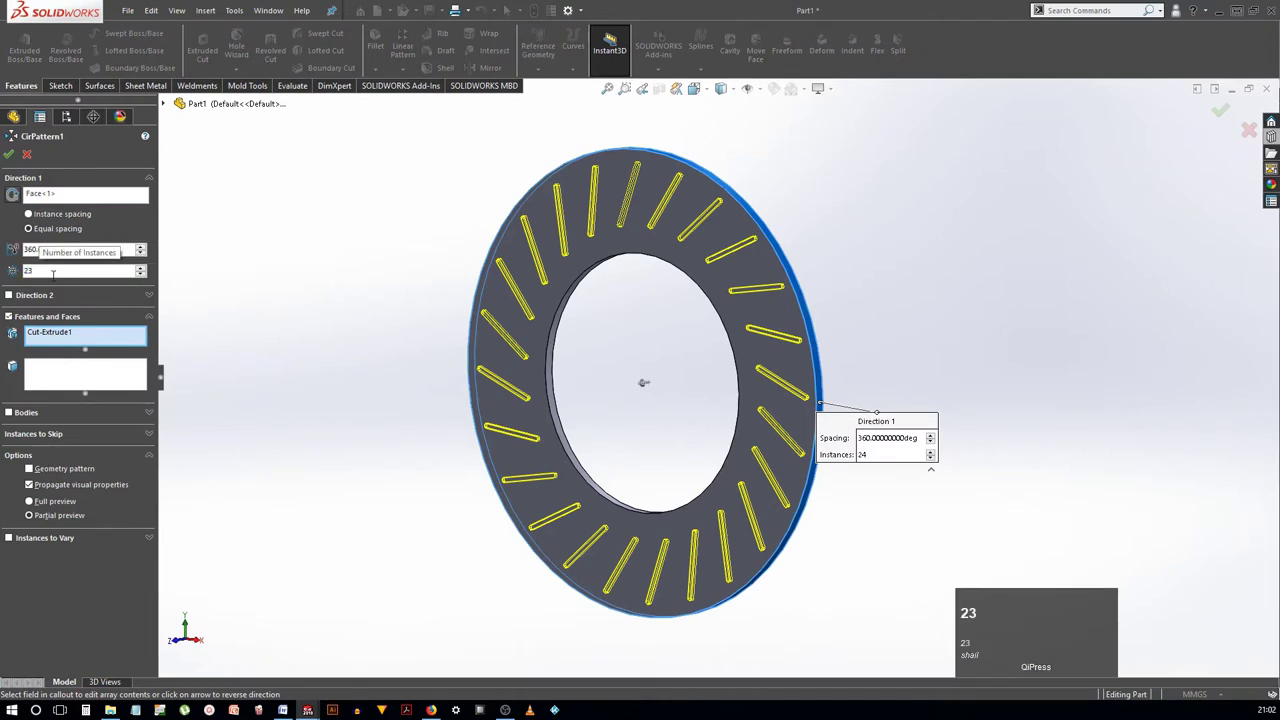
key(Return)
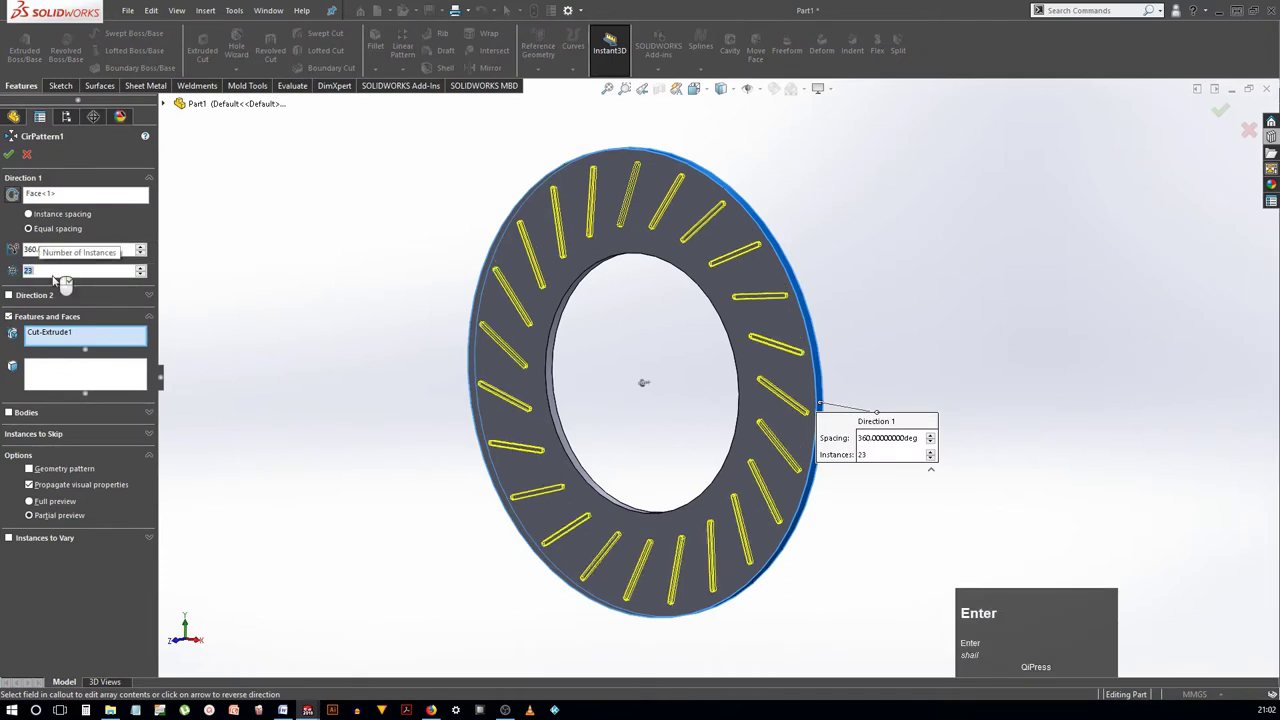
click(9, 155)
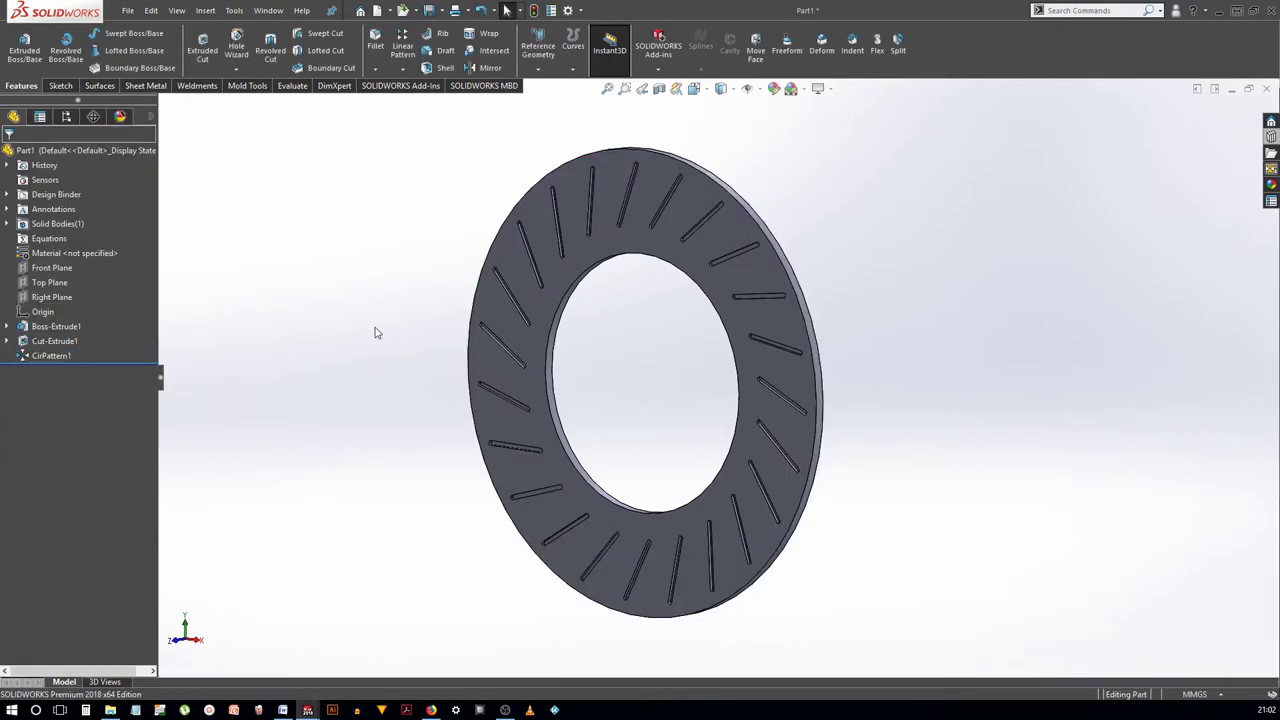
Sketch a two-point spline on the ring face running inward from the outer rim
middle_drag(375, 333, 762, 238)
click(762, 238)
click(821, 201)
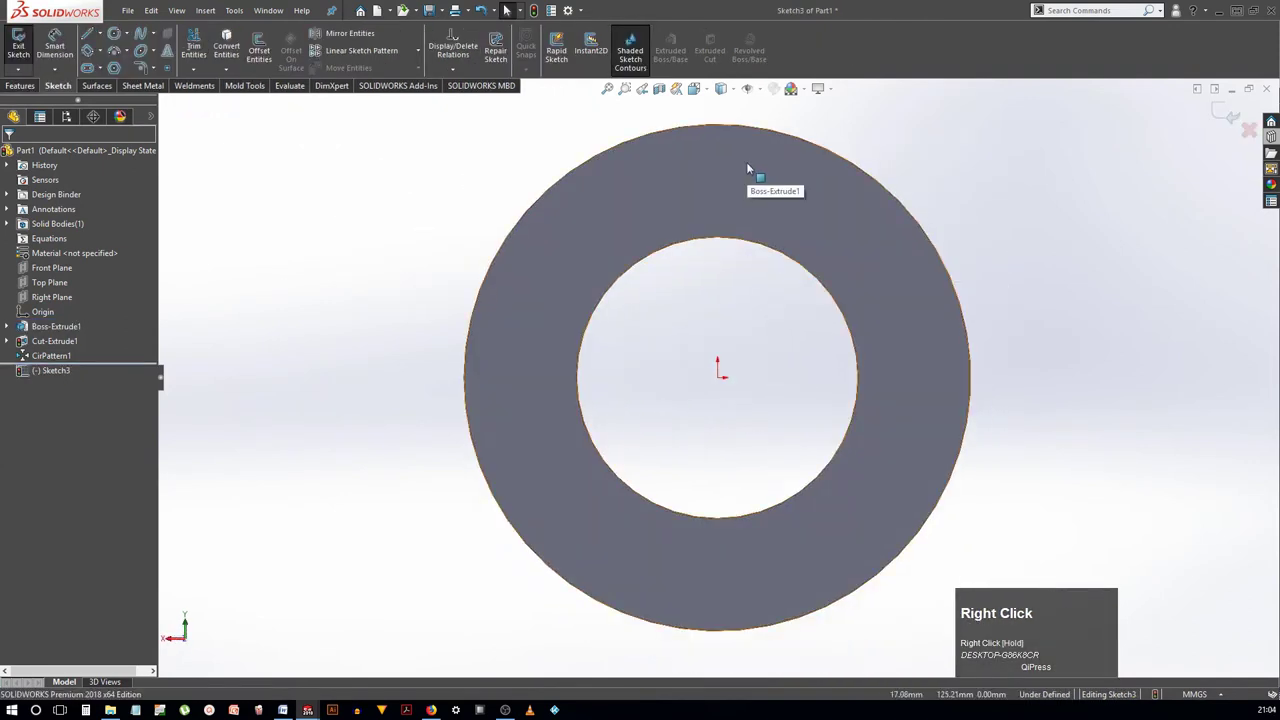
scroll(808, 155, down, 3)
right_drag(322, 122, 264, 157)
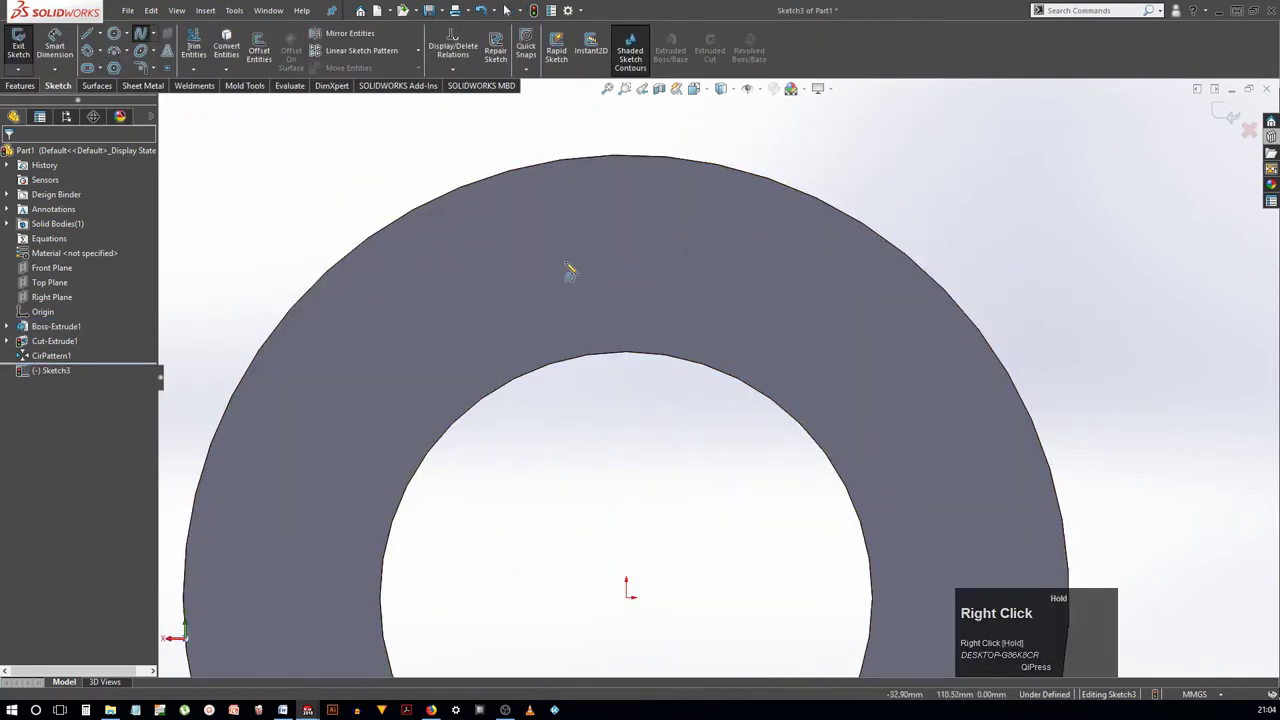
click(666, 171)
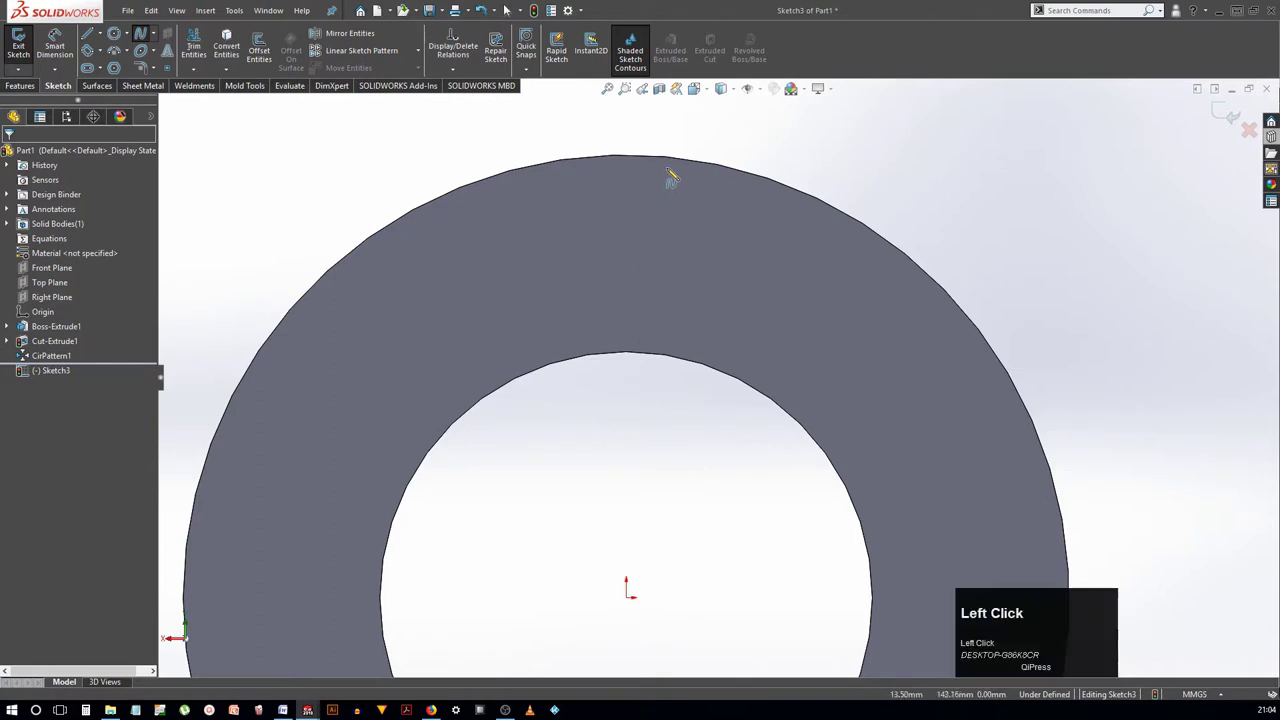
click(567, 295)
right_drag(600, 335, 629, 236)
Bend the spline into a curved arc and preview it as an extrusion
click(629, 236)
drag(628, 222, 582, 190)
click(582, 190)
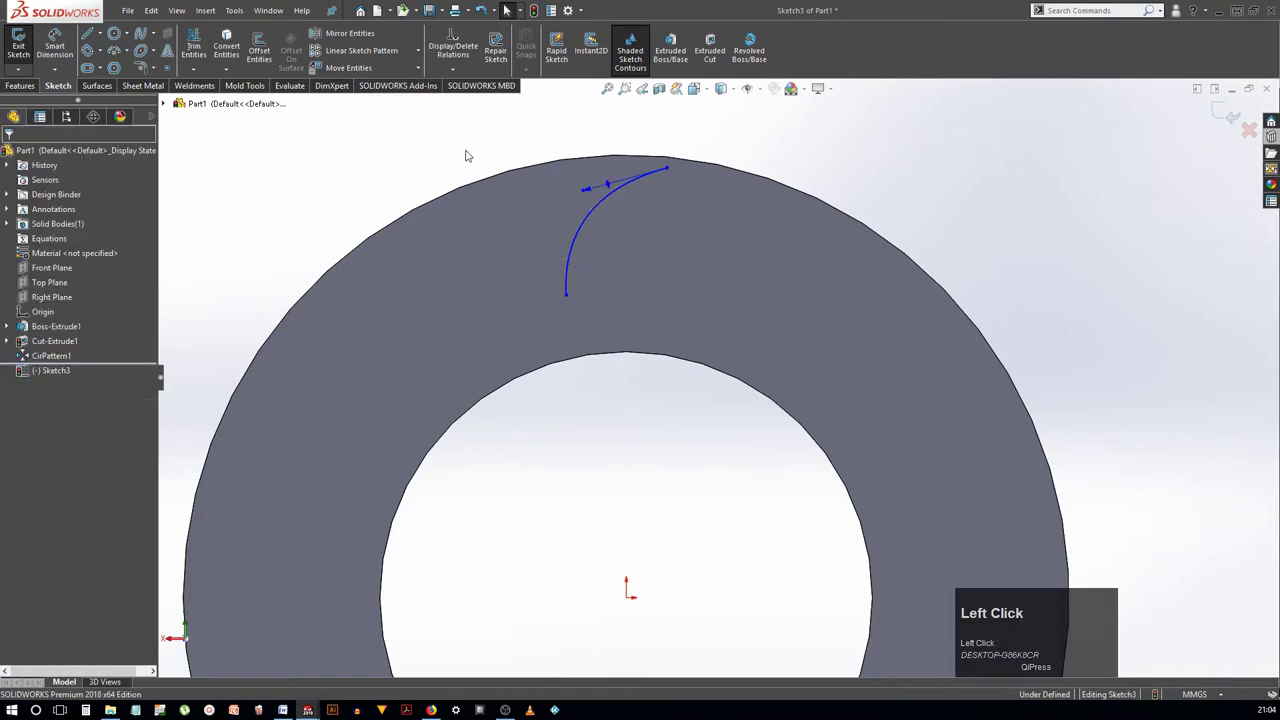
click(672, 61)
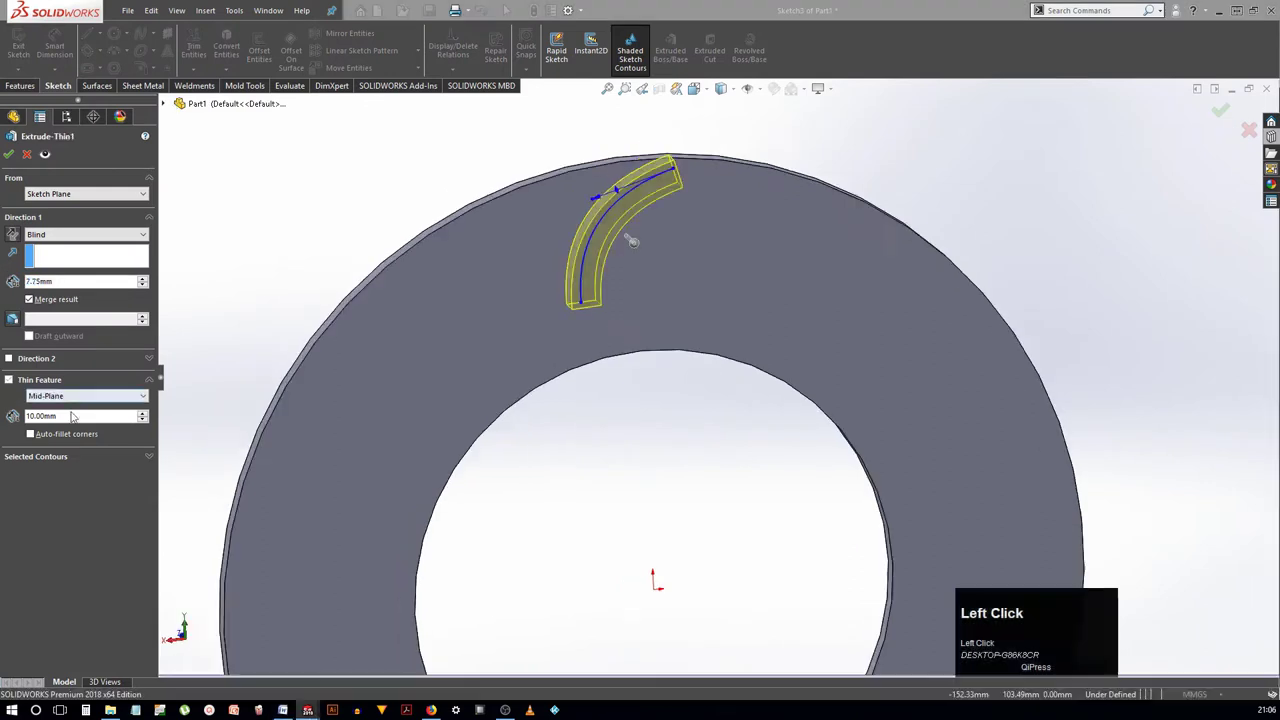
Make the spline a 3 mm thick, 7.75 mm tall thin-feature vane
drag(60, 416, 13, 424)
text(3)
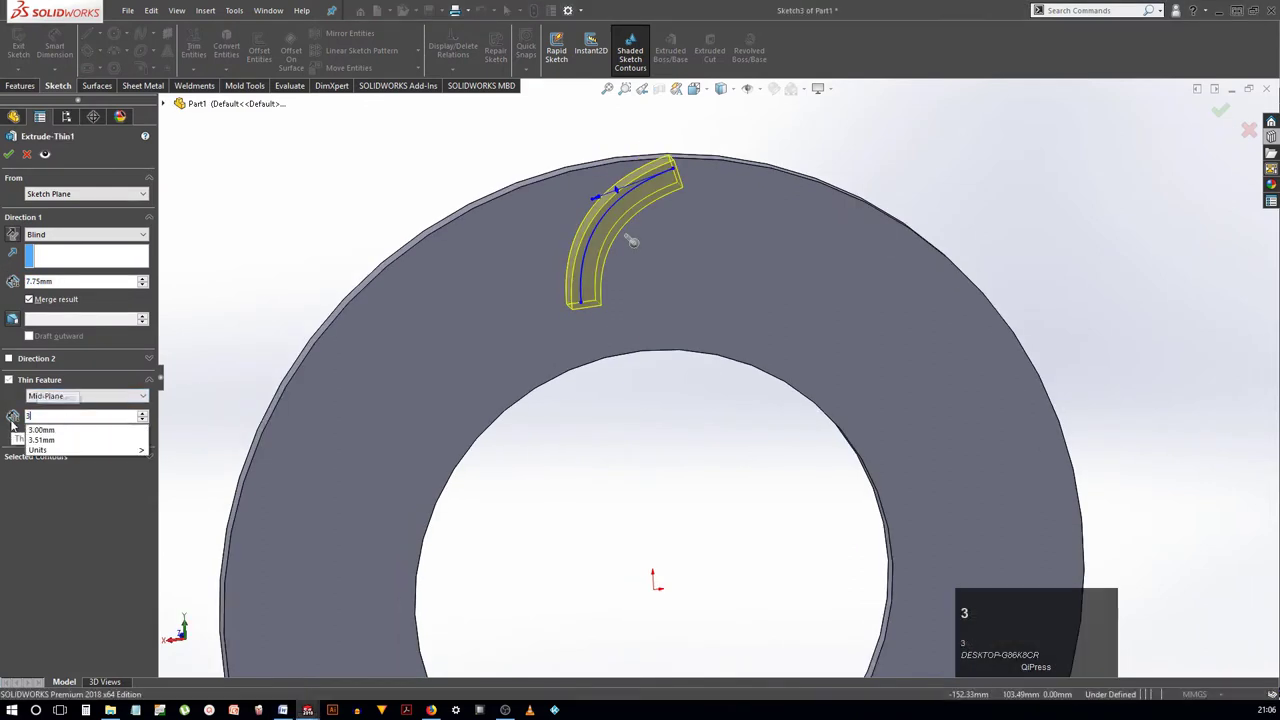
key(Return)
mouse_move(396, 237)
middle_down()
mouse_move(366, 203)
mouse_move(402, 224)
mouse_move(385, 215)
middle_up()
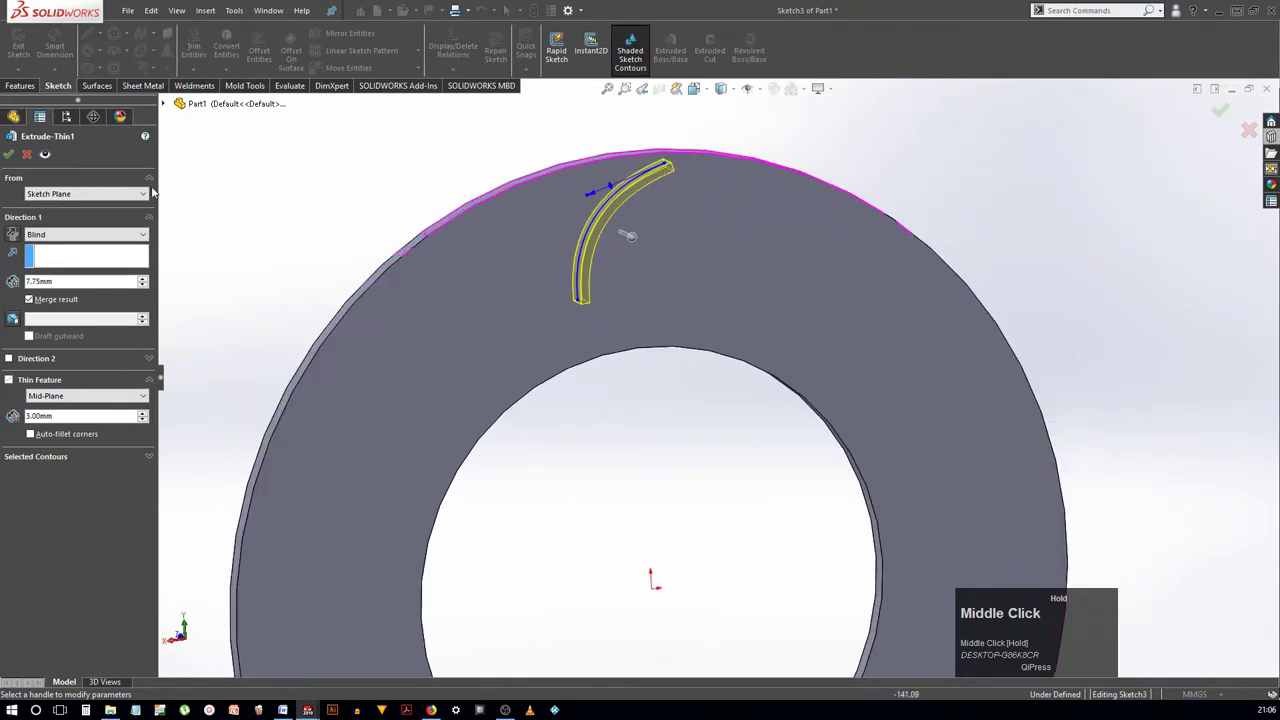
click(10, 156)
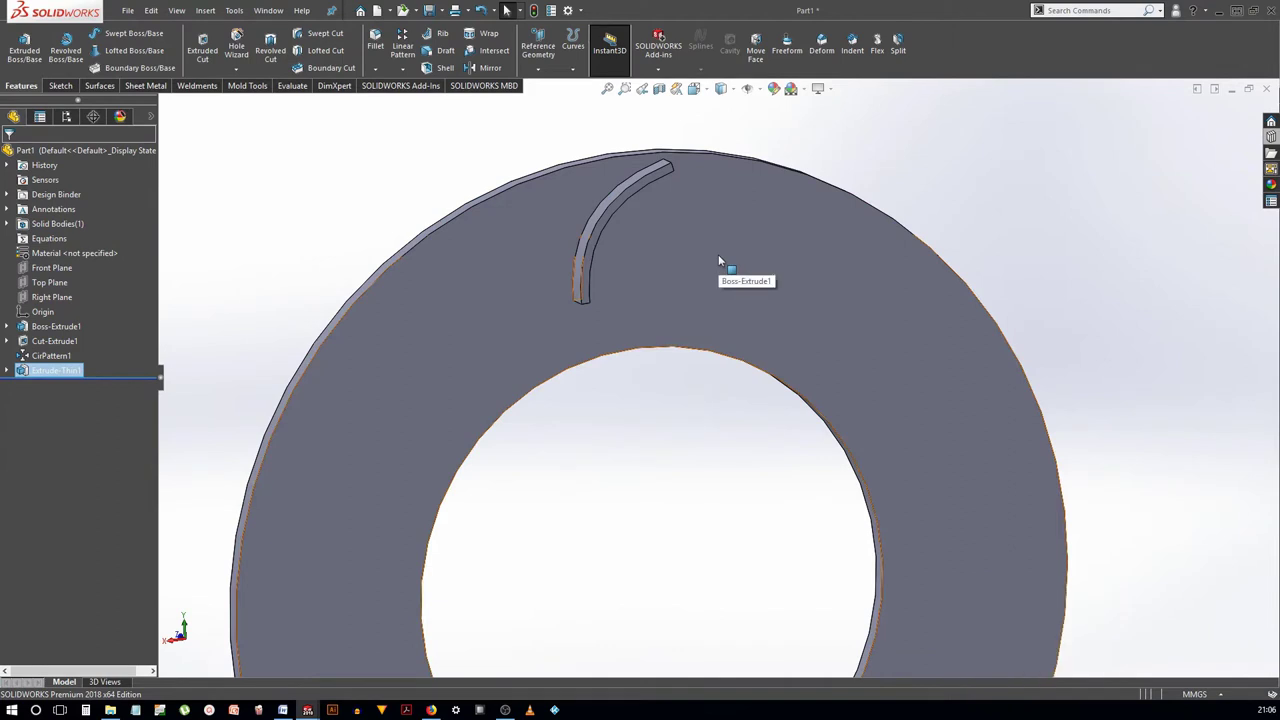
scroll(725, 210, down, 5)
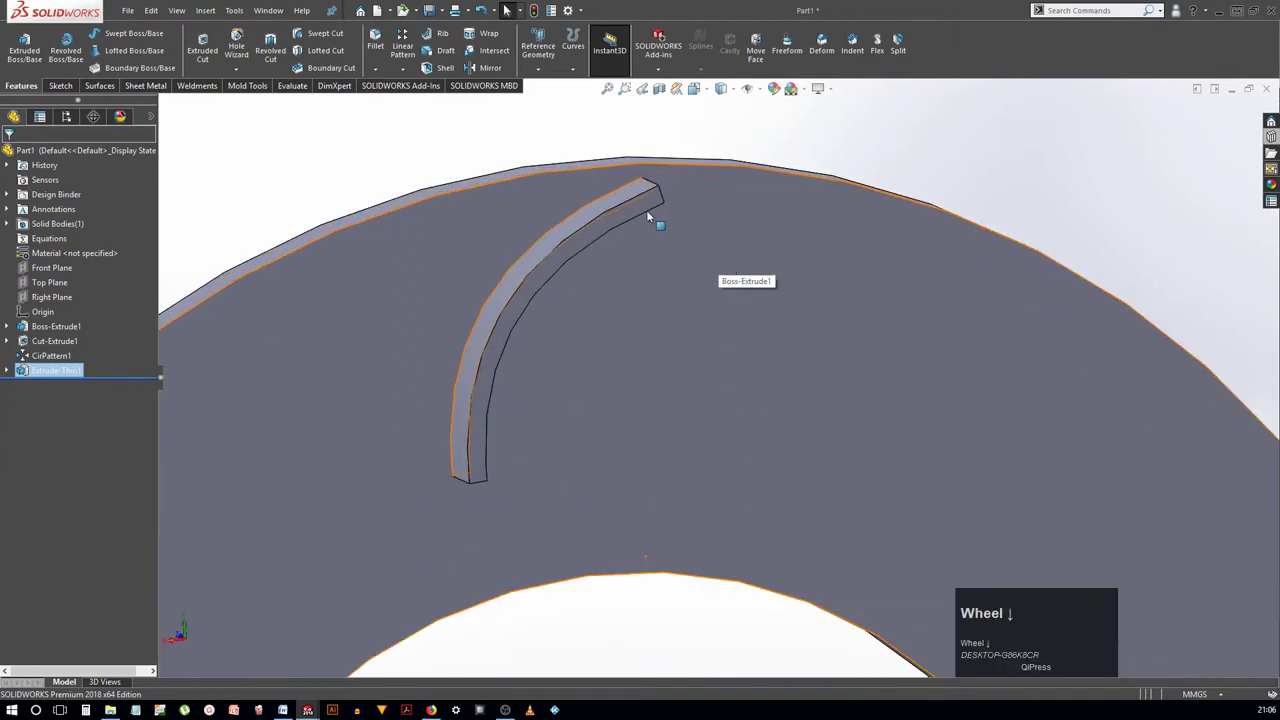
Fillet the vane's top edge loop with a 3 mm radius
click(560, 228)
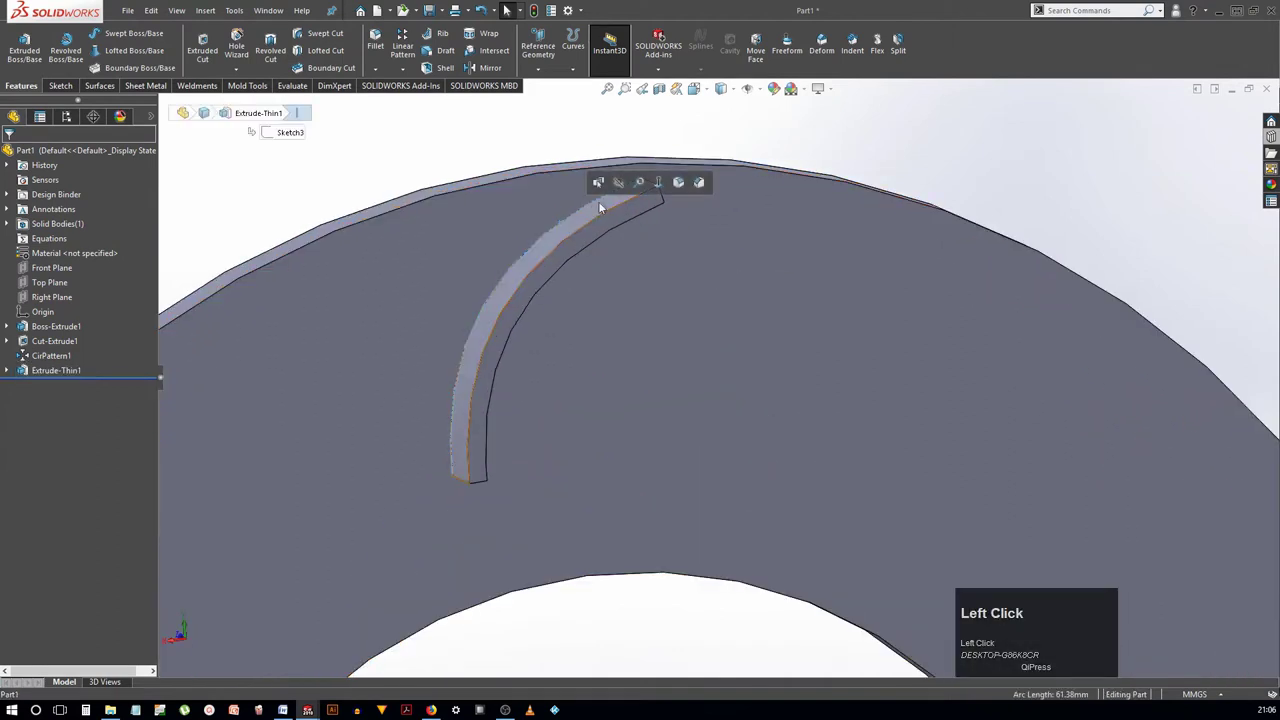
click(674, 183)
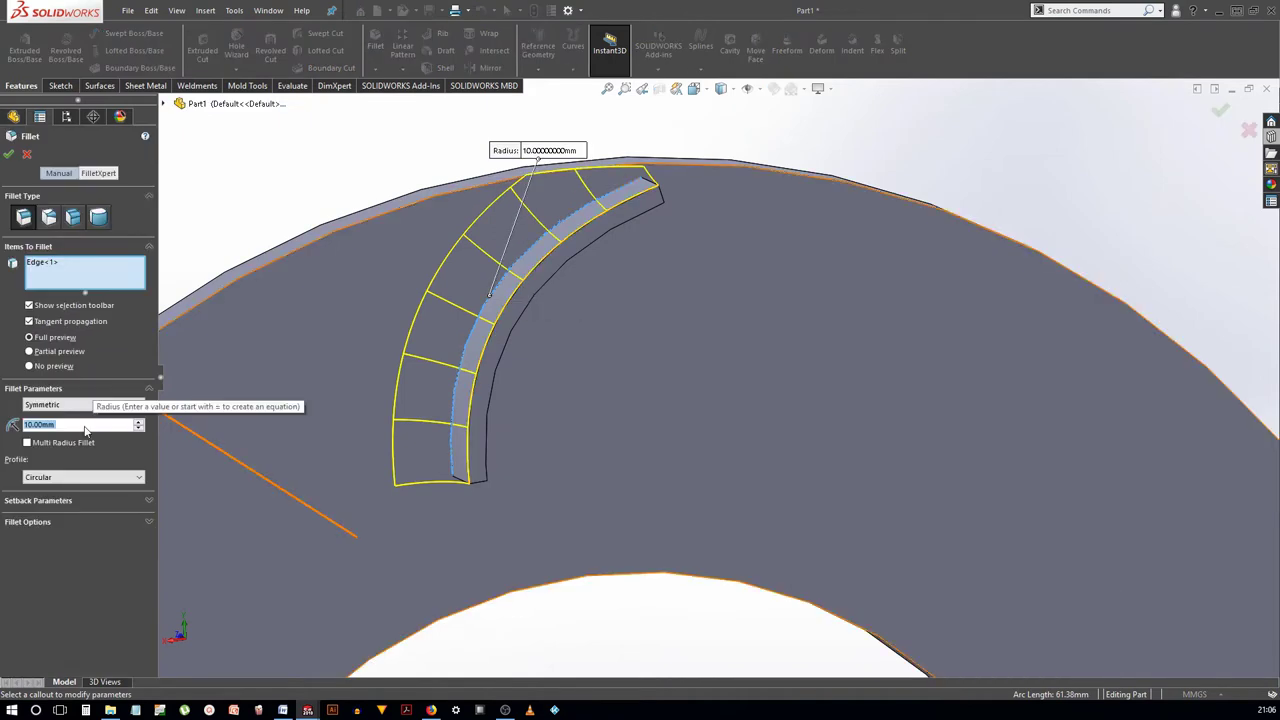
text(3)
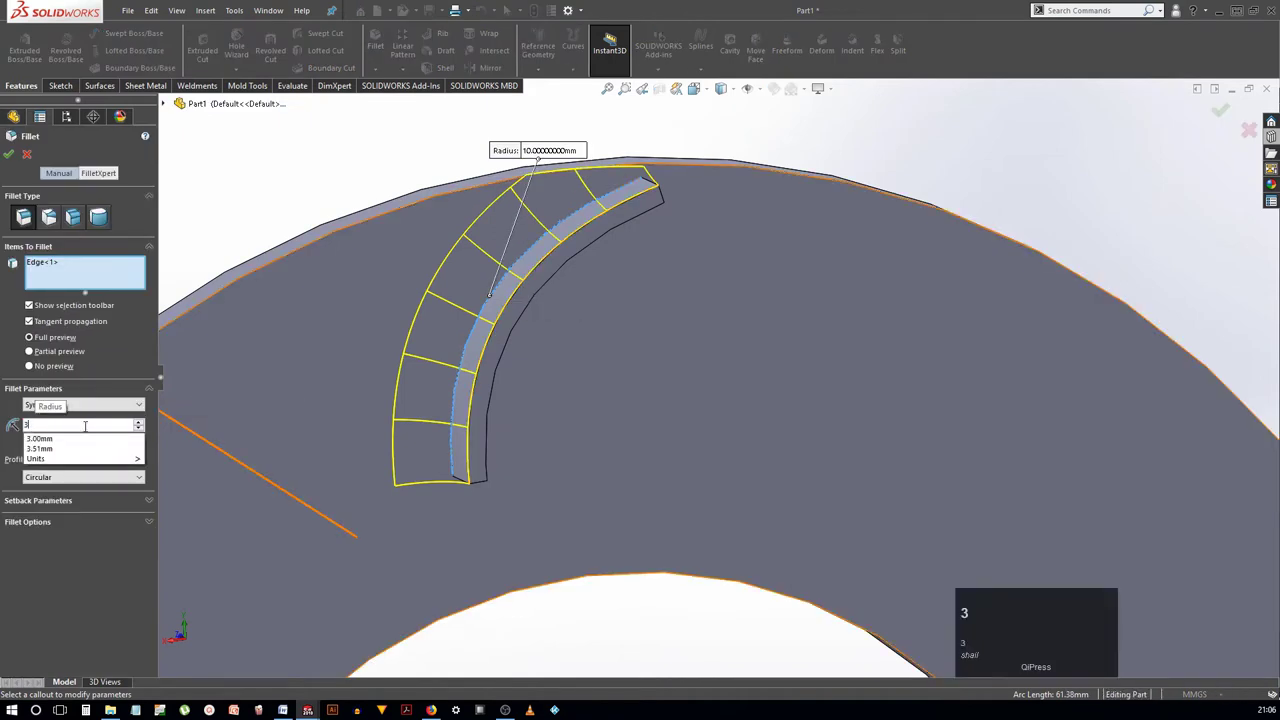
key(Return)
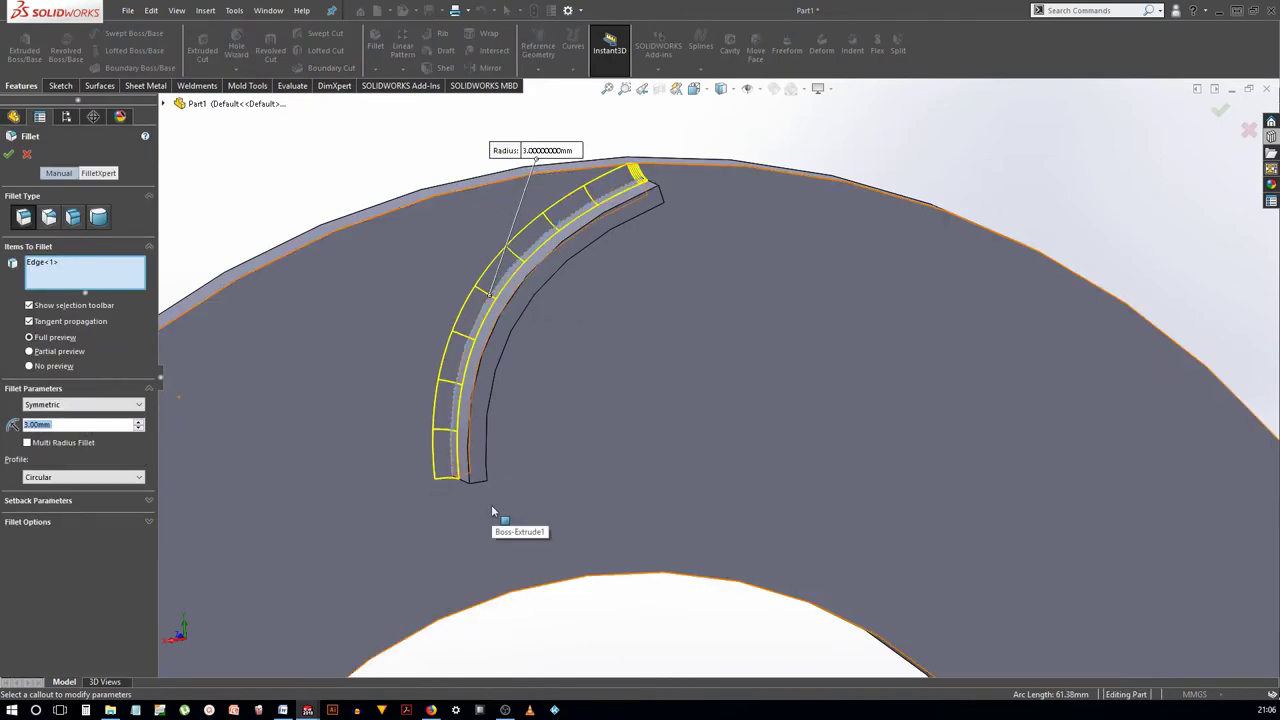
middle_drag(491, 510, 462, 480)
click(462, 480)
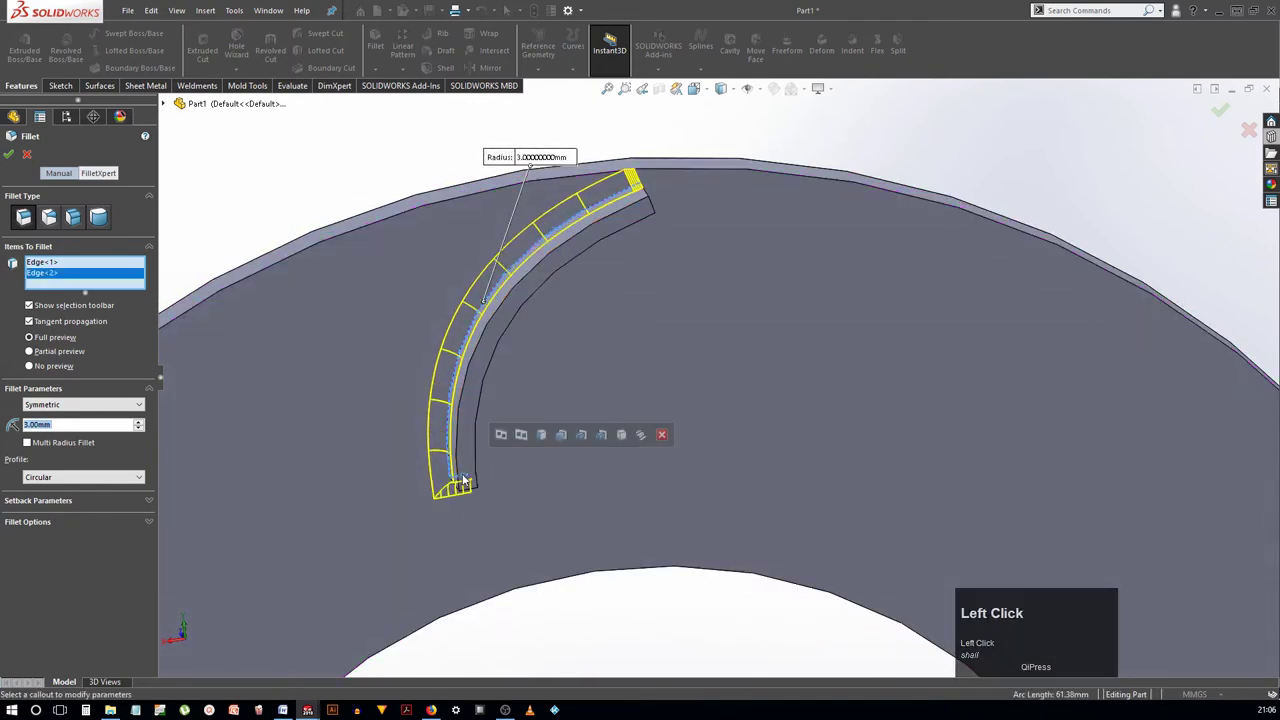
click(506, 438)
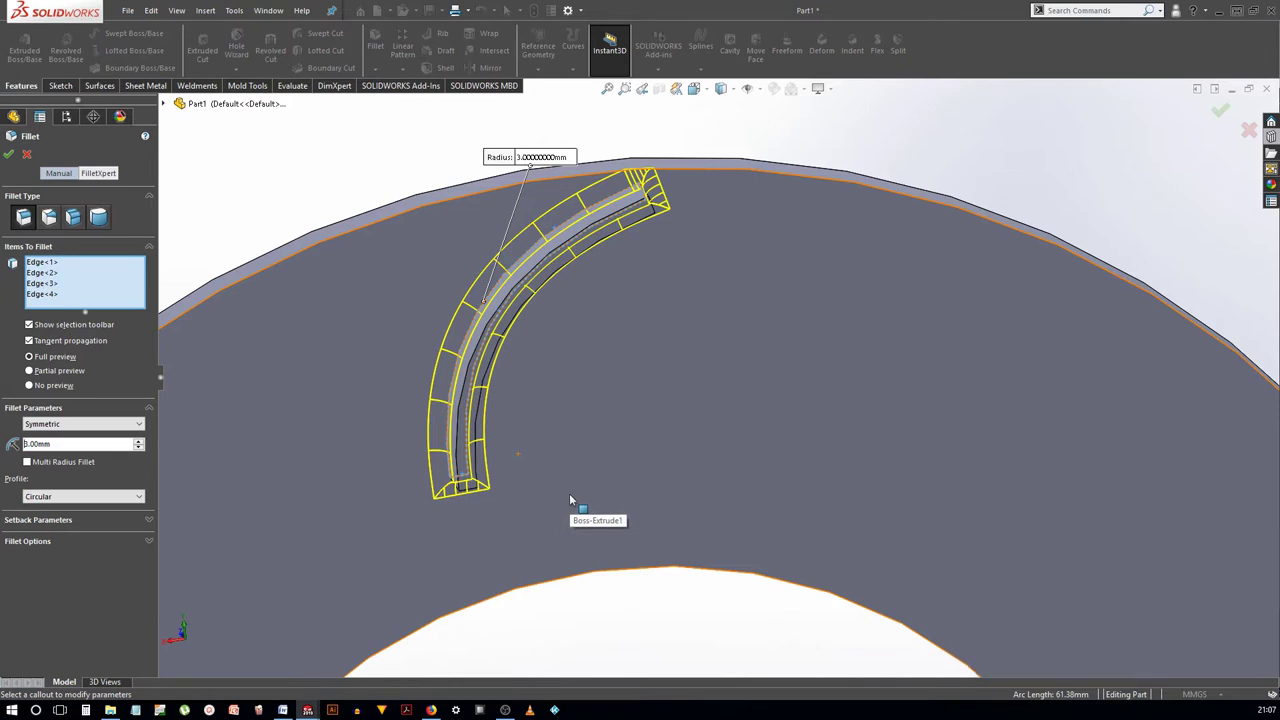
right_click(407, 215)
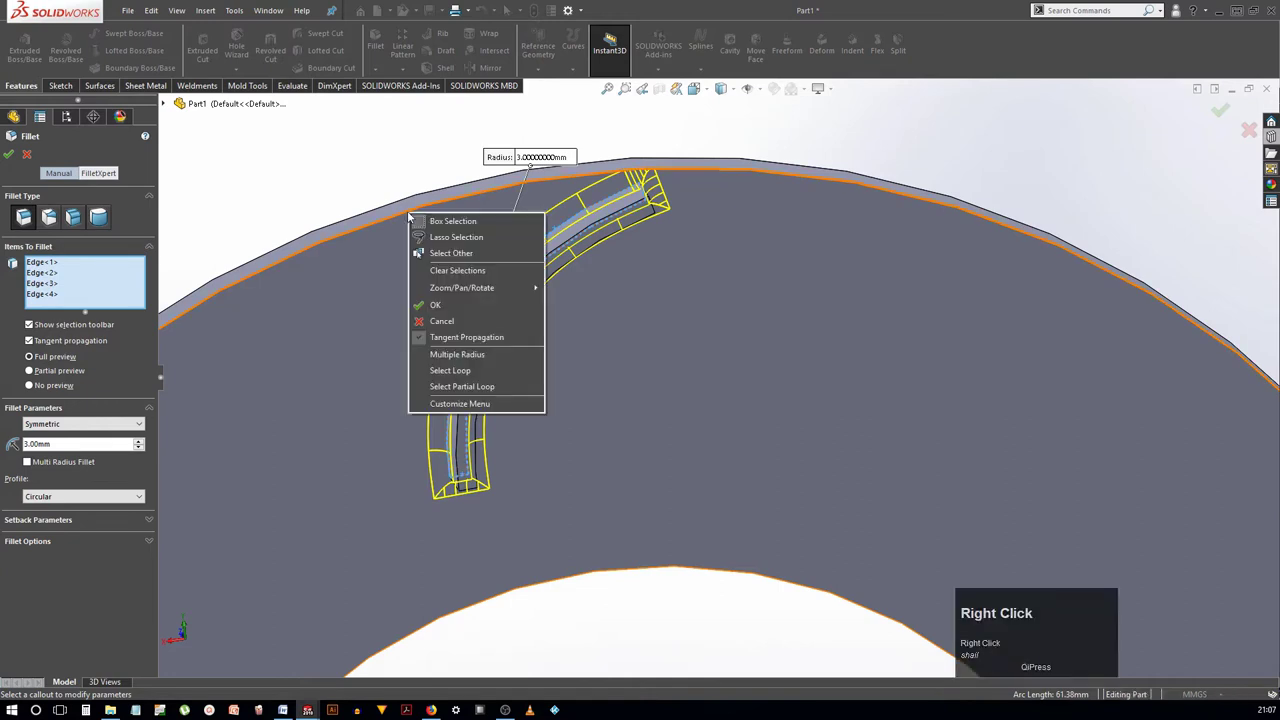
click(472, 258)
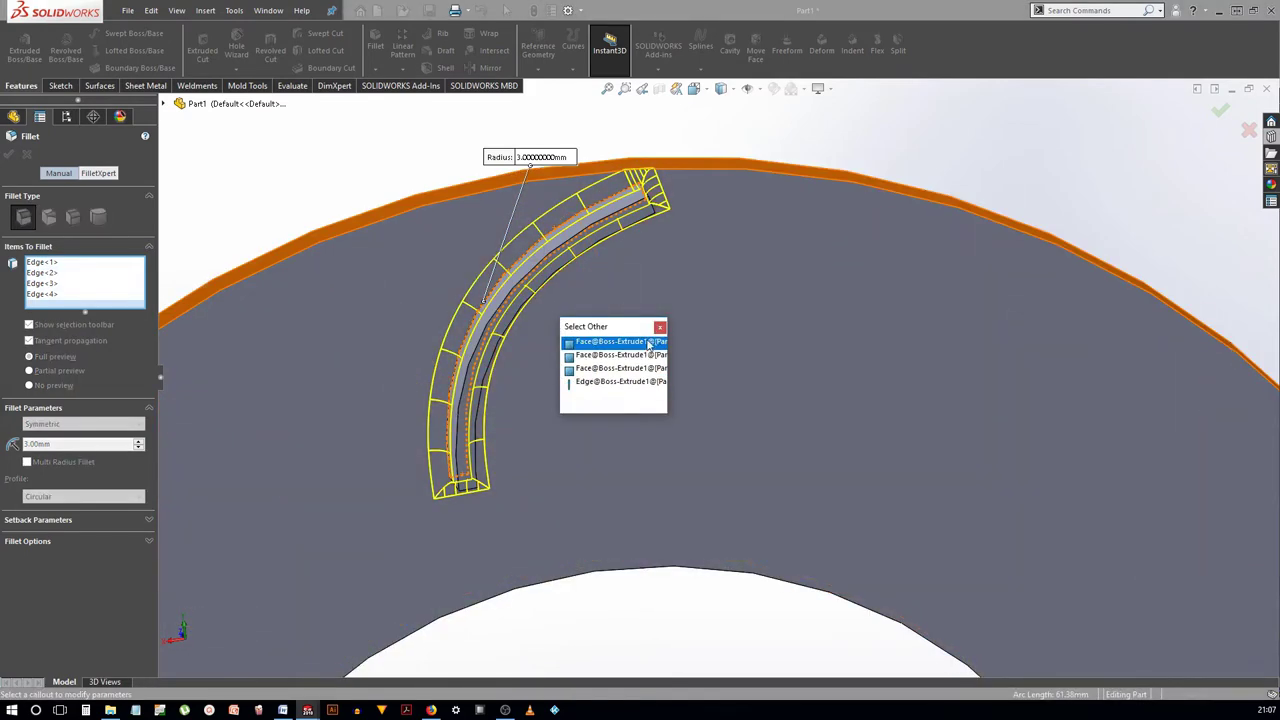
click(428, 209)
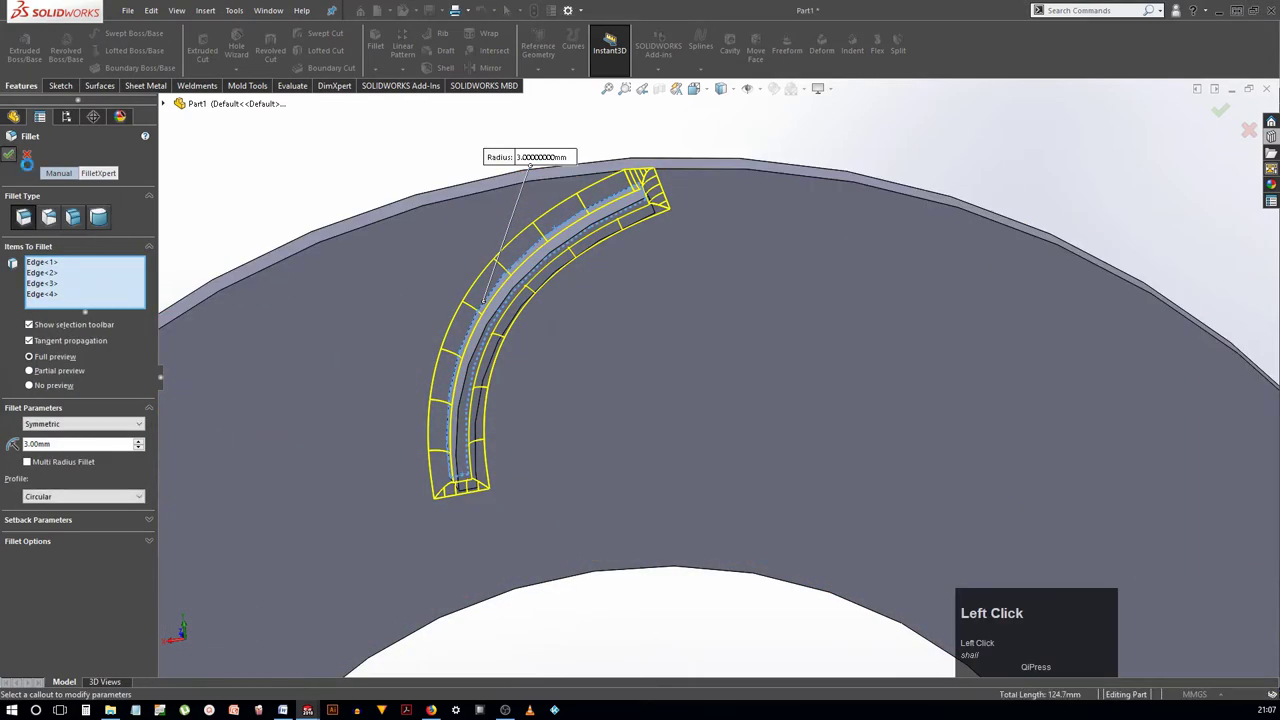
middle_drag(410, 205, 556, 350)
Circular-pattern the vane and its fillet 23 times around the disc's outer face
click(555, 350)
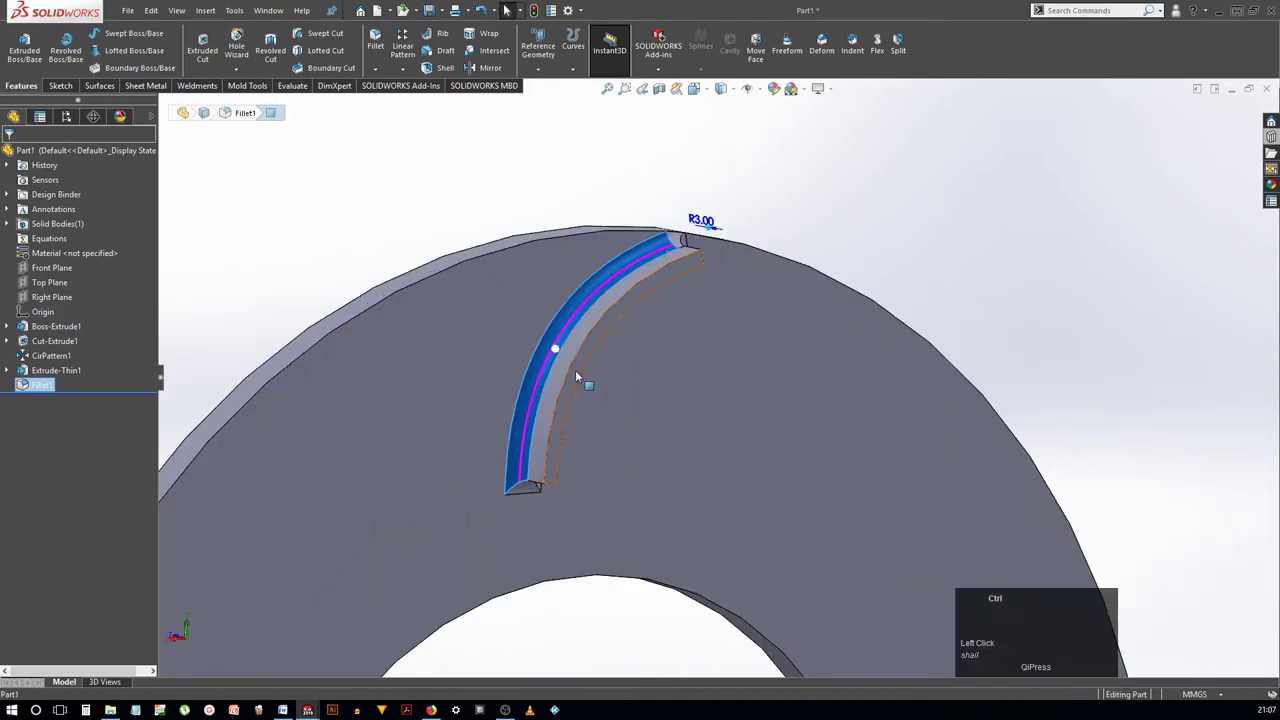
ctrl+click(575, 370)
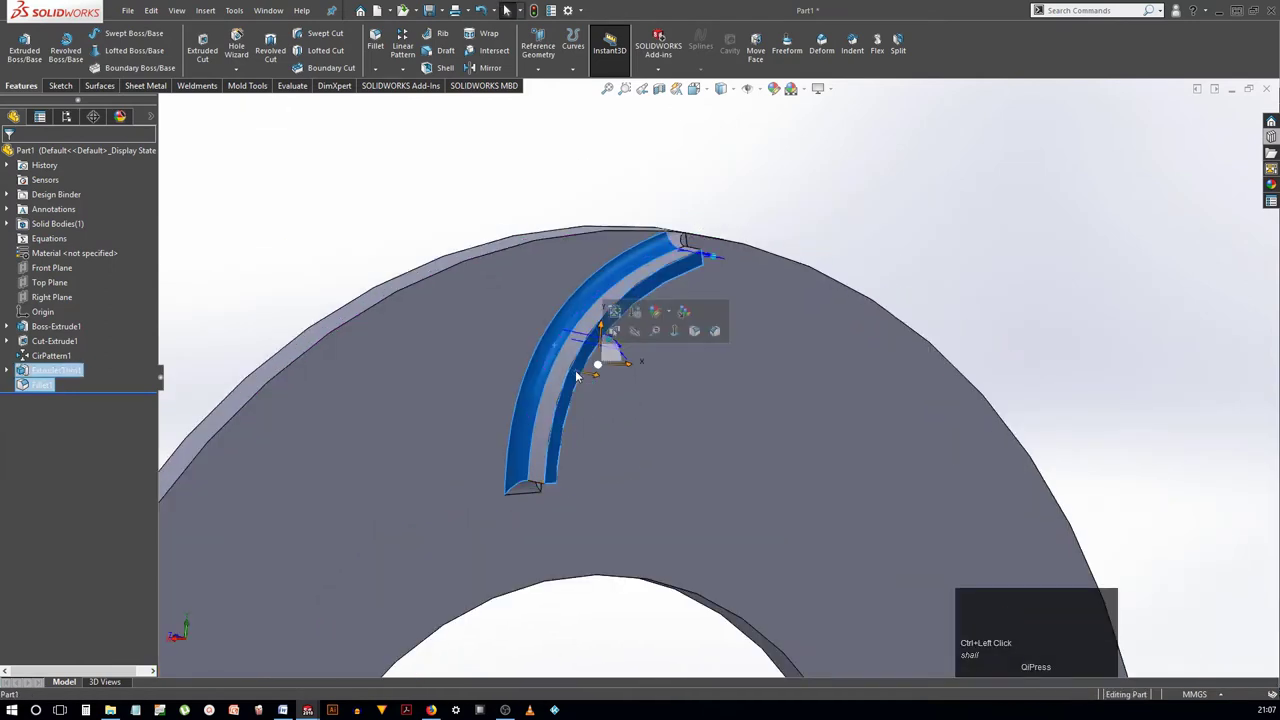
click(402, 68)
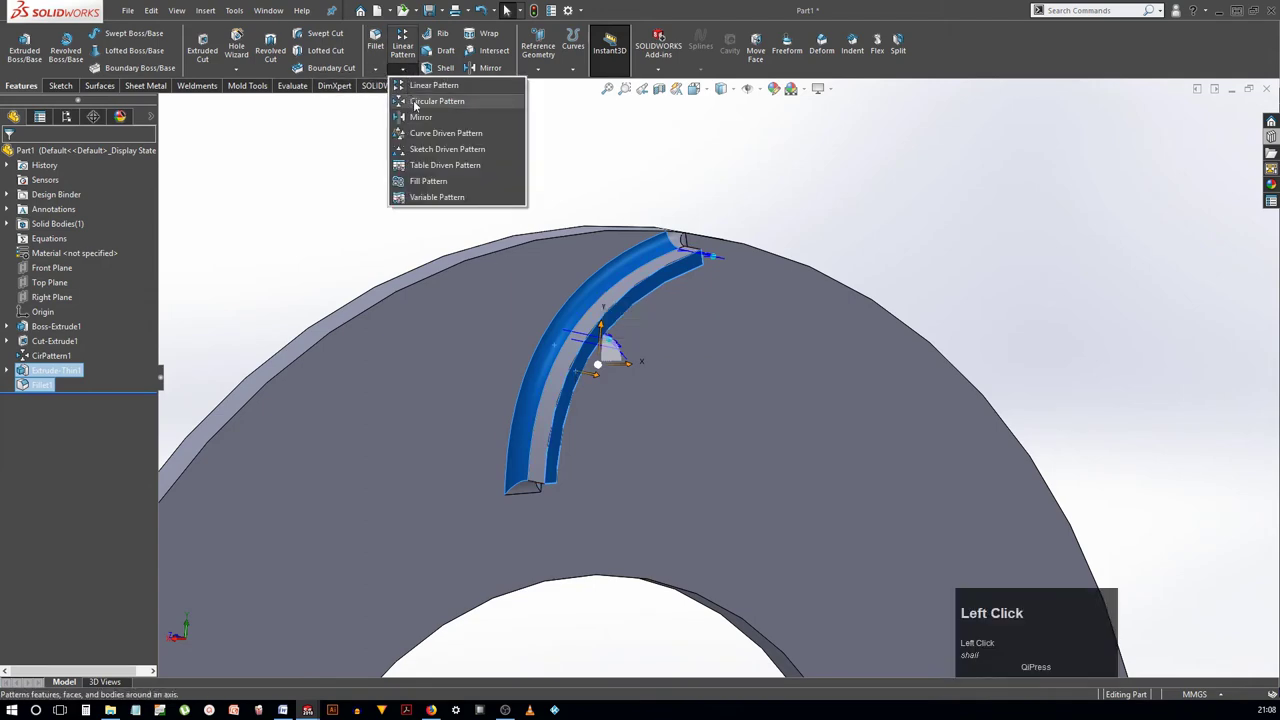
click(436, 101)
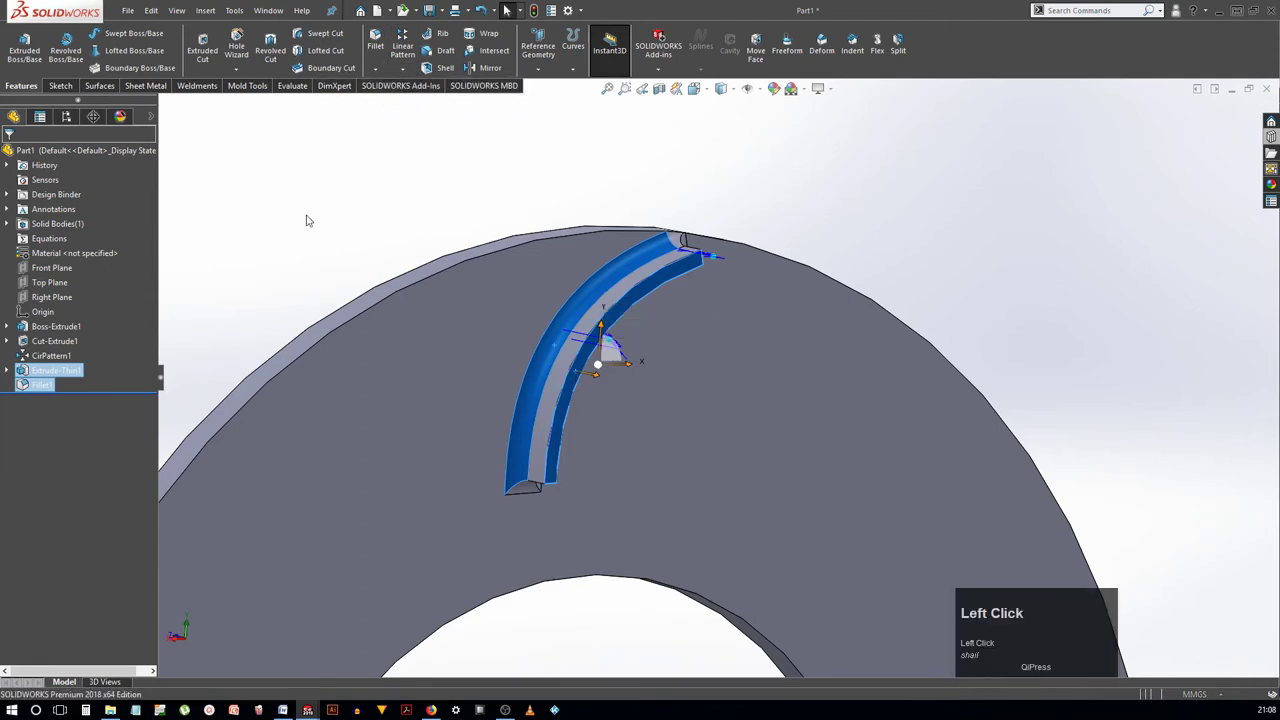
click(379, 296)
scroll(714, 509, up, 6)
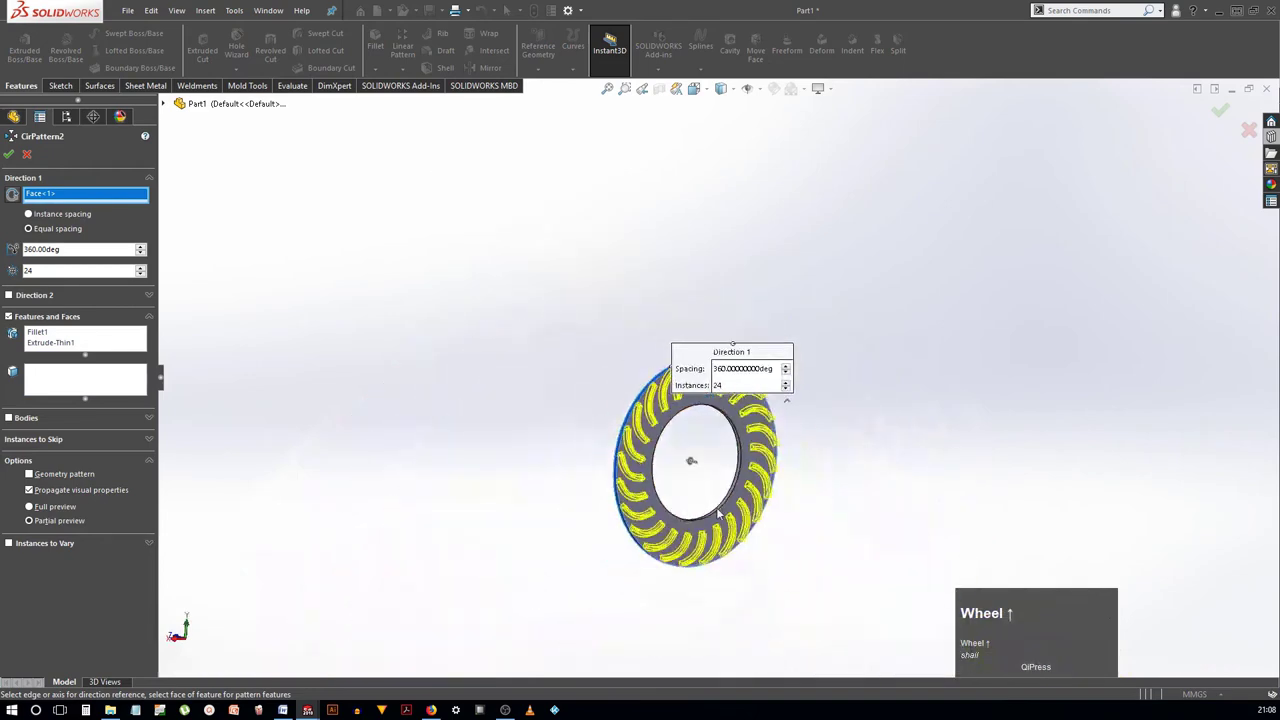
scroll(722, 519, down, 5)
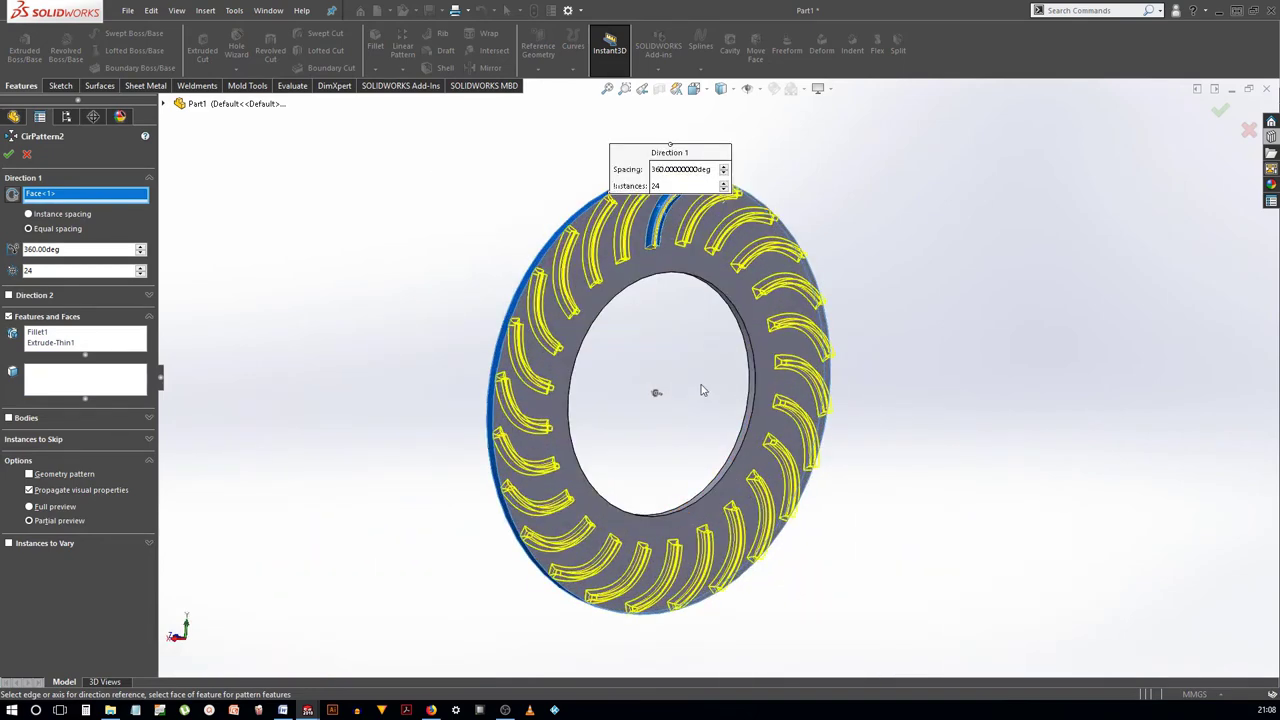
click(50, 272)
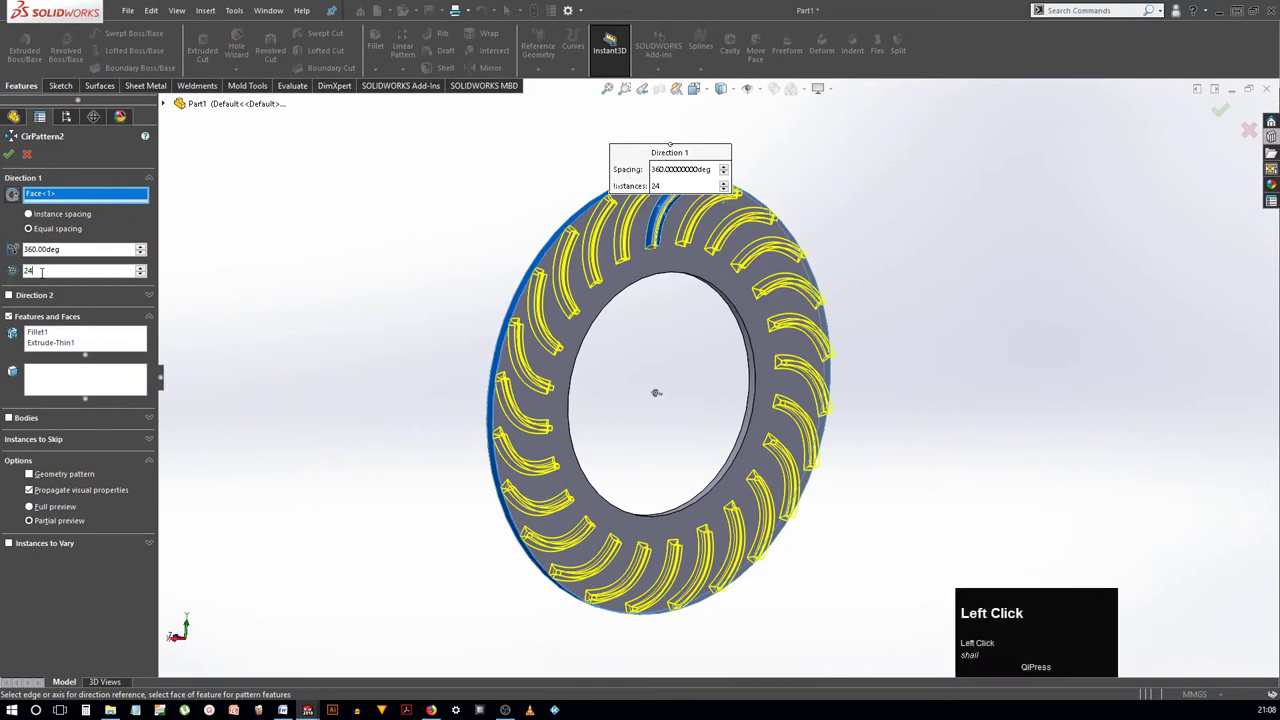
text(23)
key(Return)
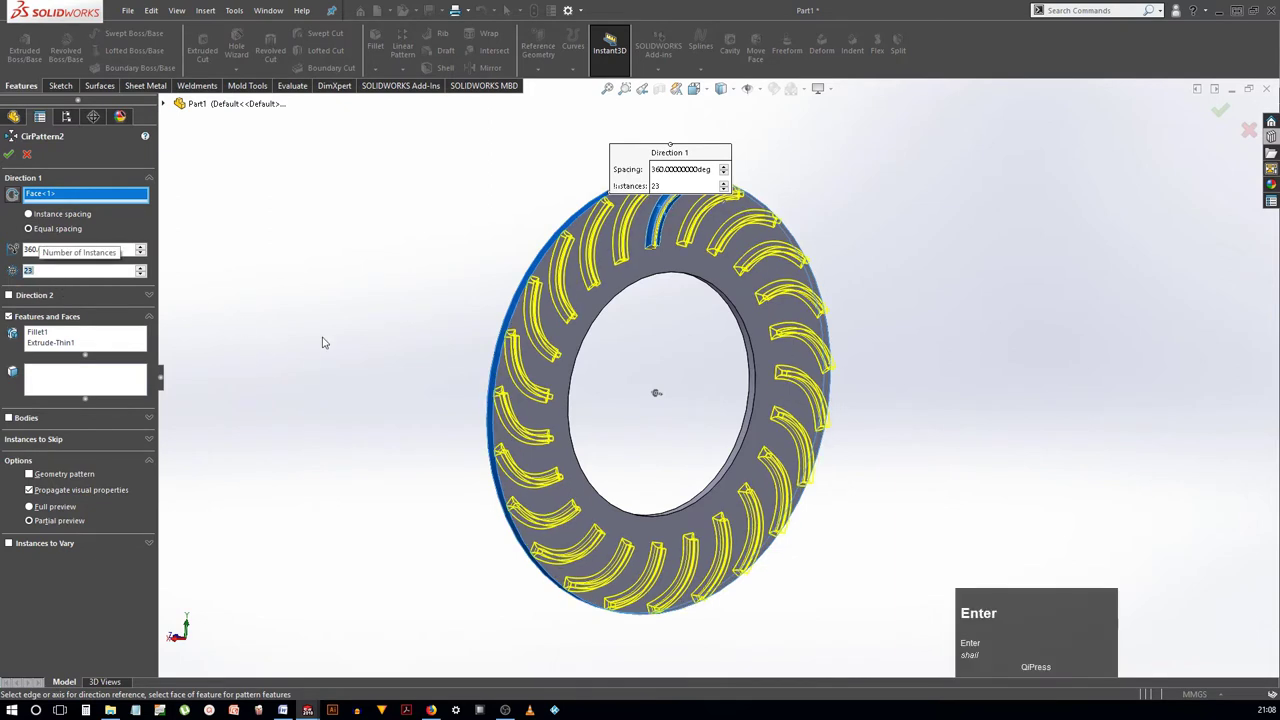
click(69, 170)
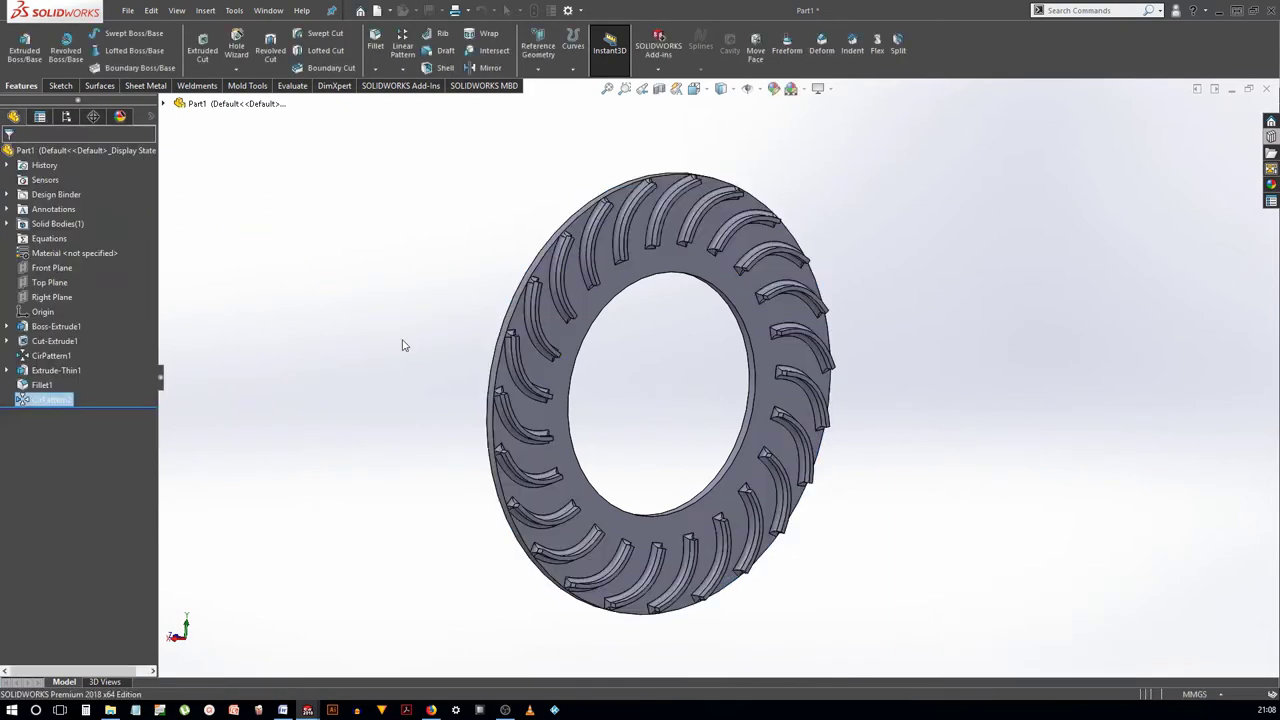
Select Boss-Extrude1 via the disc's front face in the Disc_BAC MONO part
scroll(697, 374, down, 2)
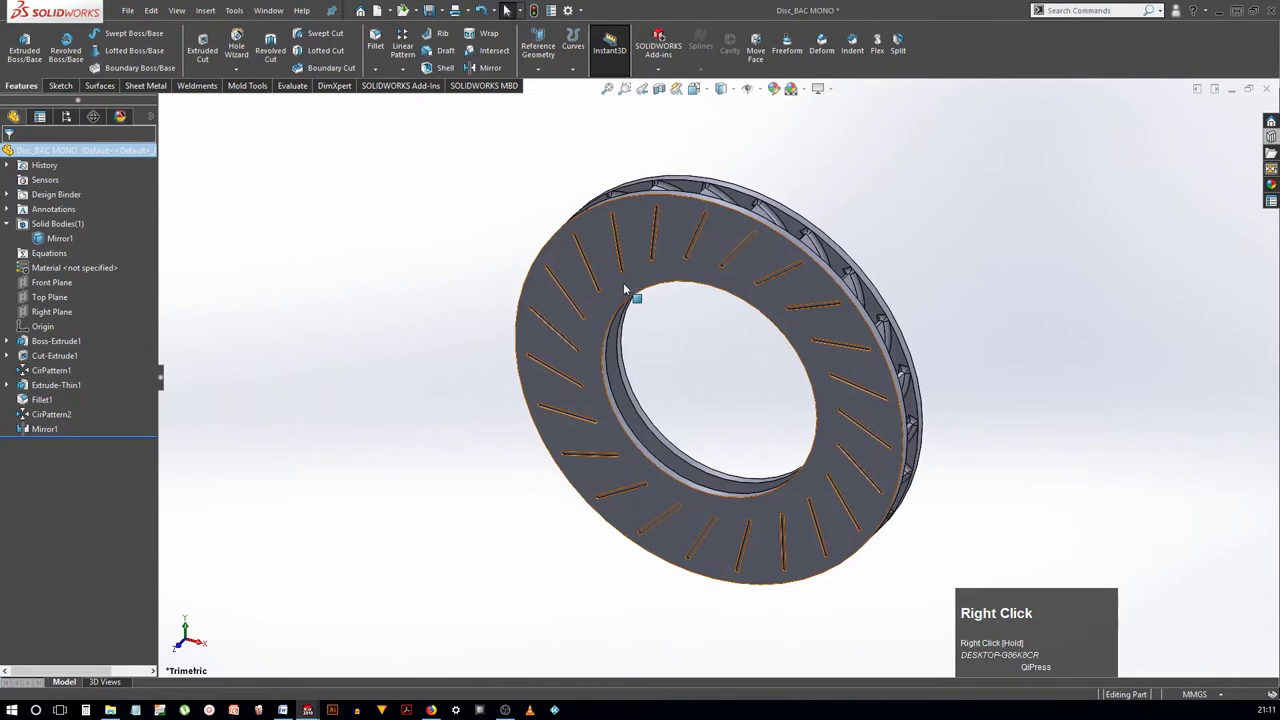
click(624, 288)
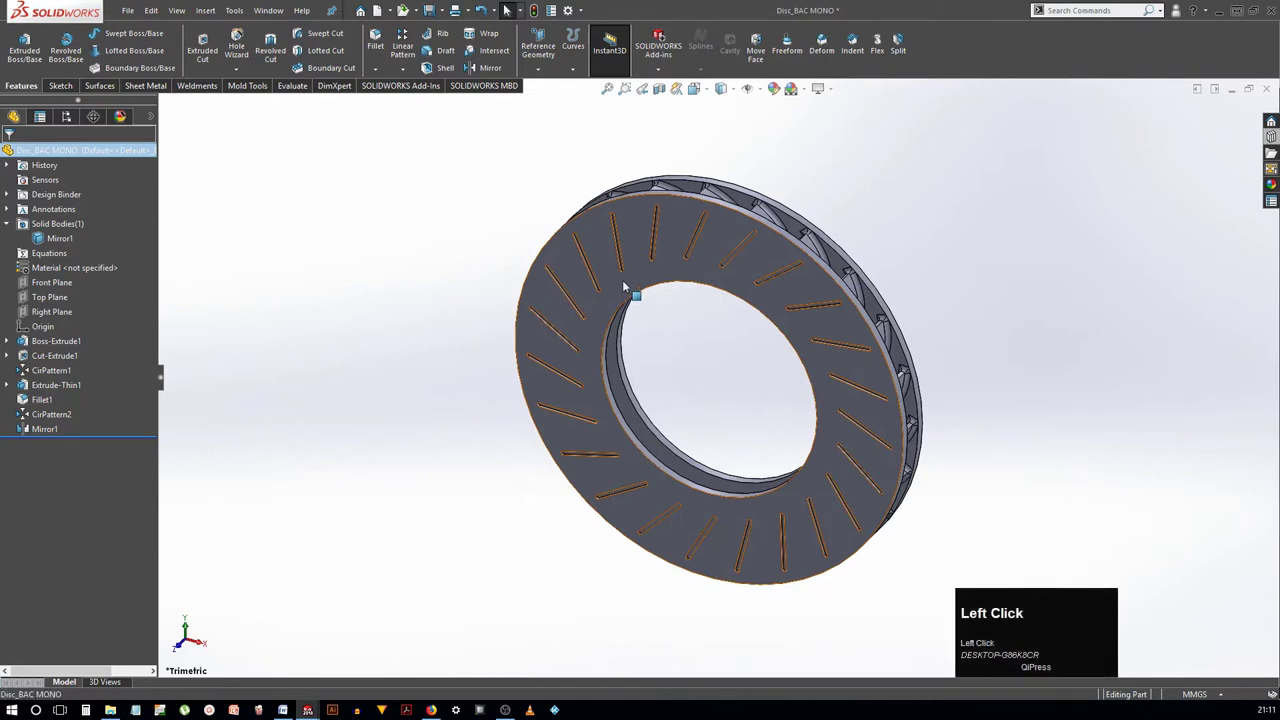
click(624, 288)
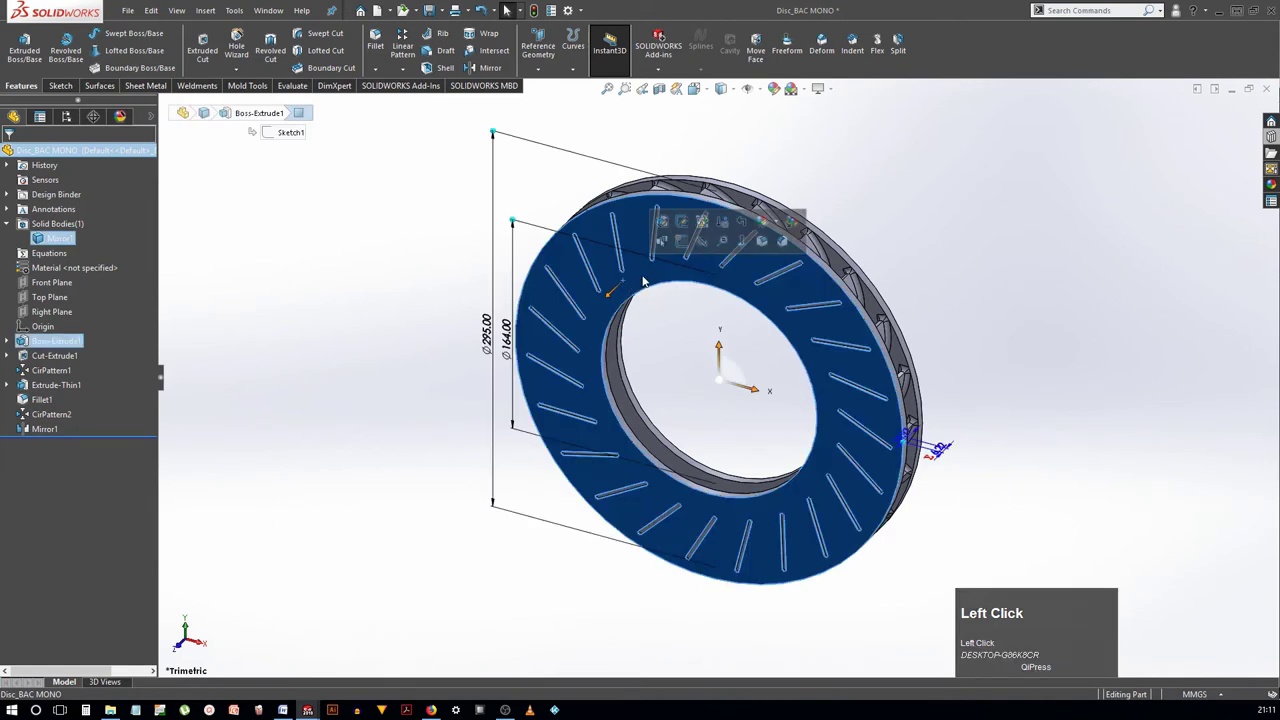
Start a sketch on the disc face and draw a circle centred on the origin
click(681, 243)
click(694, 300)
right_drag(696, 291, 757, 290)
click(680, 393)
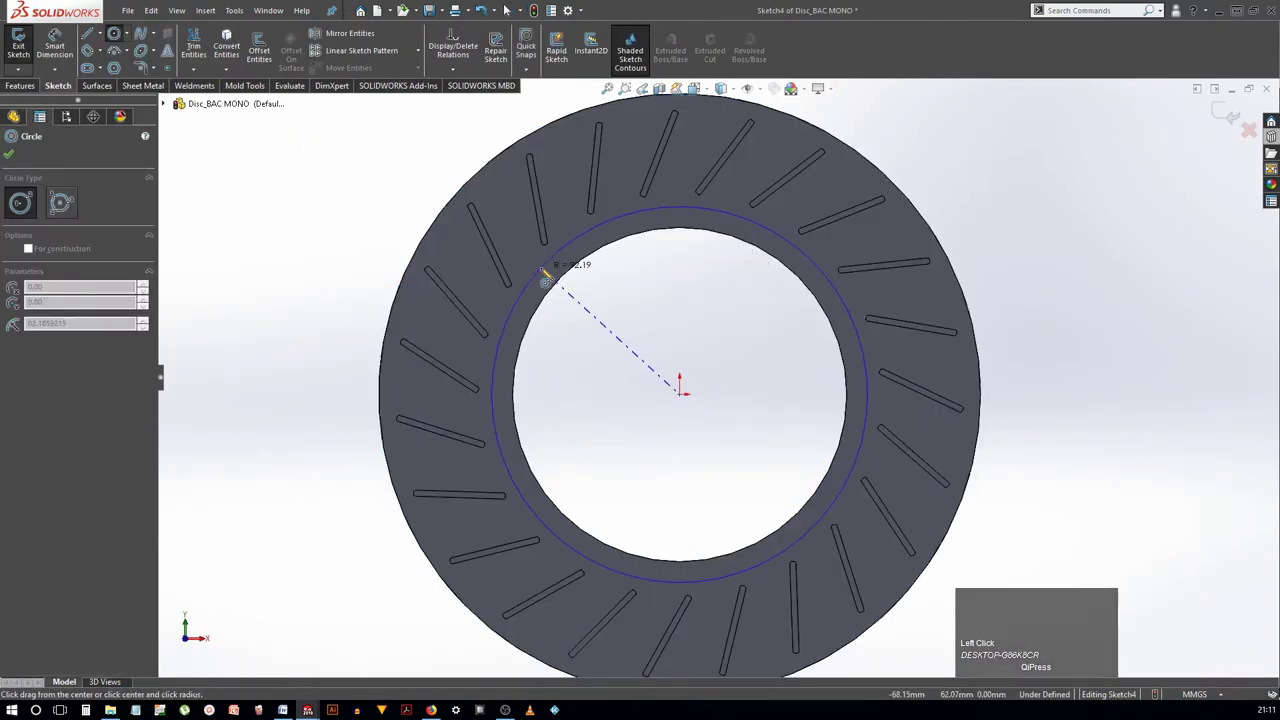
click(542, 270)
click(679, 207)
Dimension the large circle to a 177.8 mm diameter
right_drag(706, 286, 525, 288)
click(525, 288)
click(420, 412)
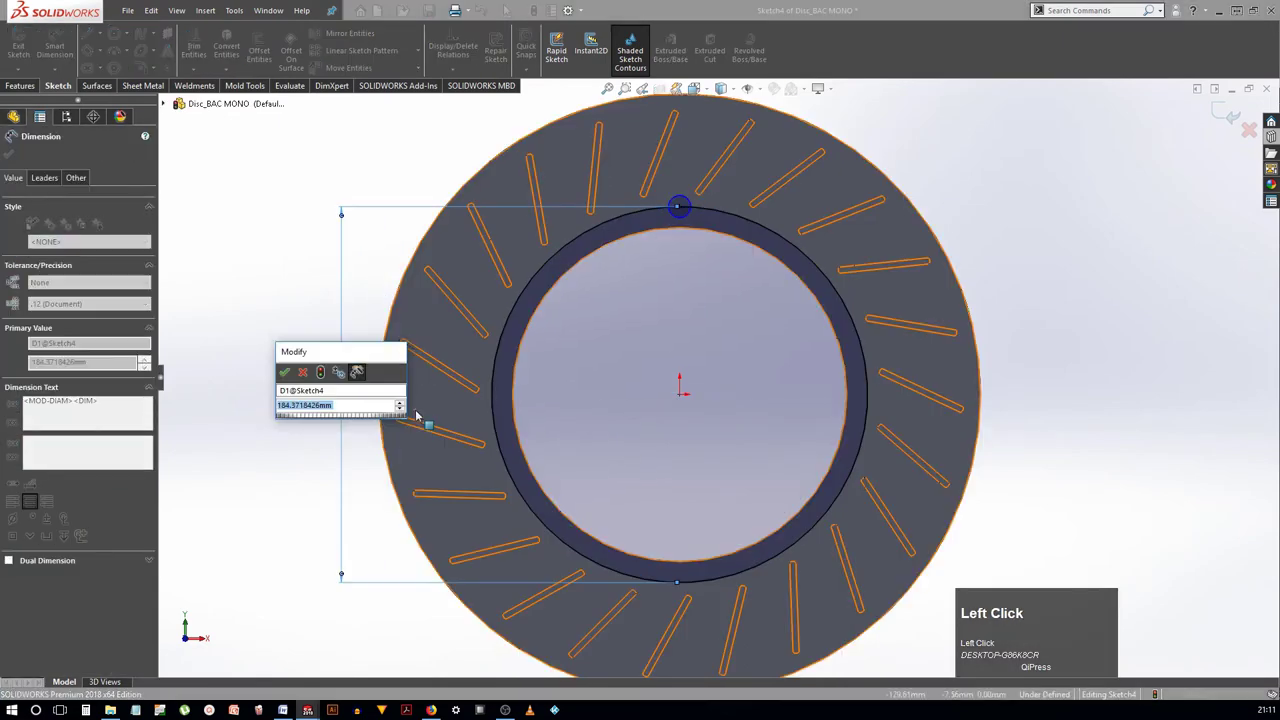
text(177.8)
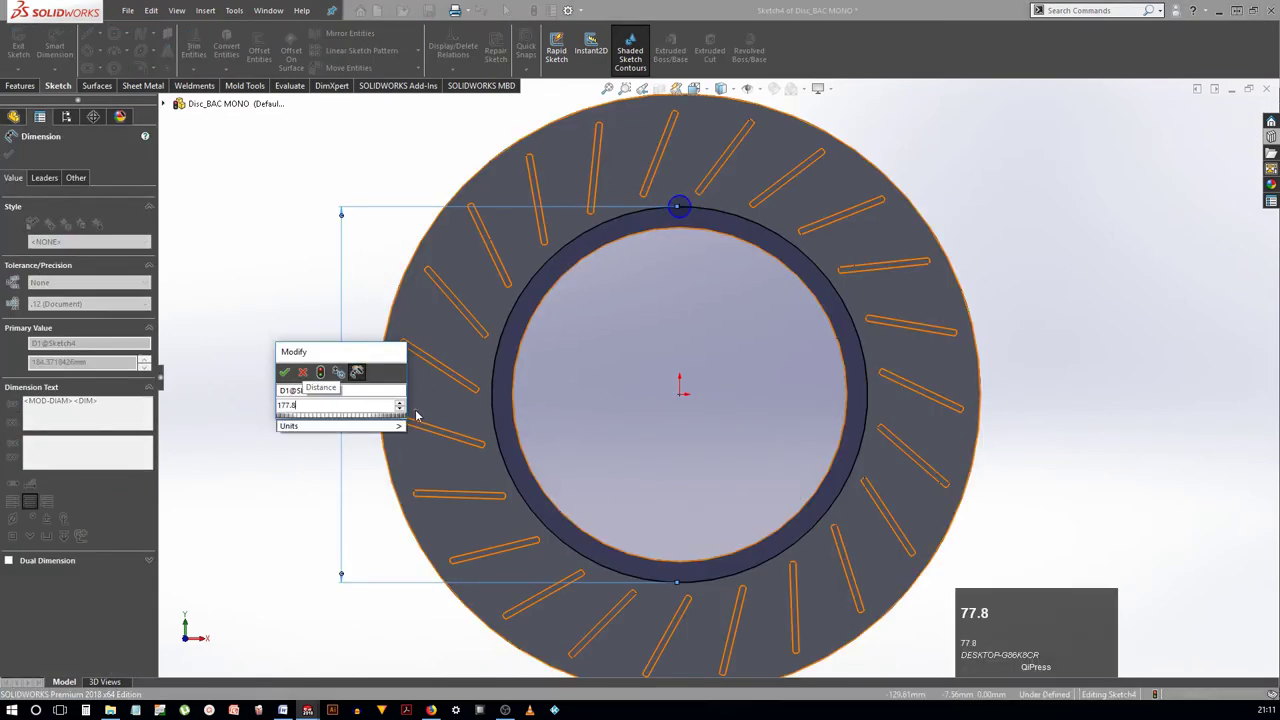
key(Return)
Dimension the small circle at the top to a 6.43 mm diameter
click(679, 211)
click(445, 207)
text(6.43)
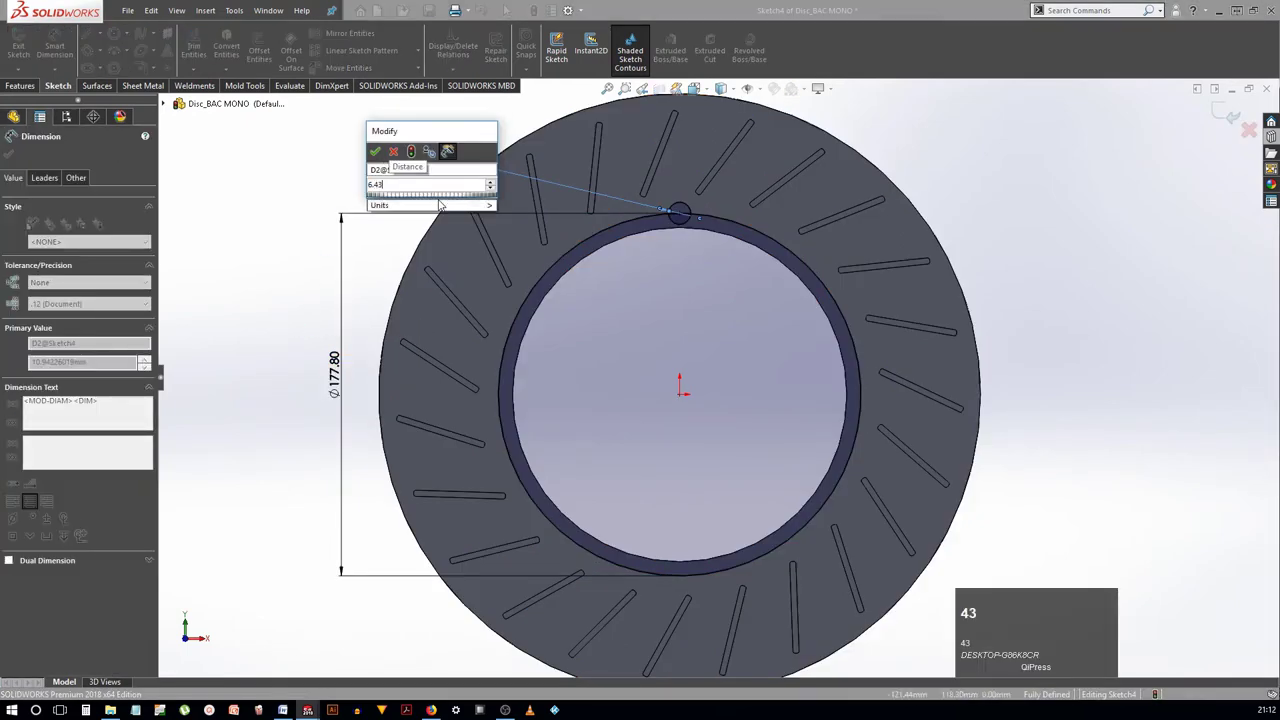
key(Return)
click(288, 205)
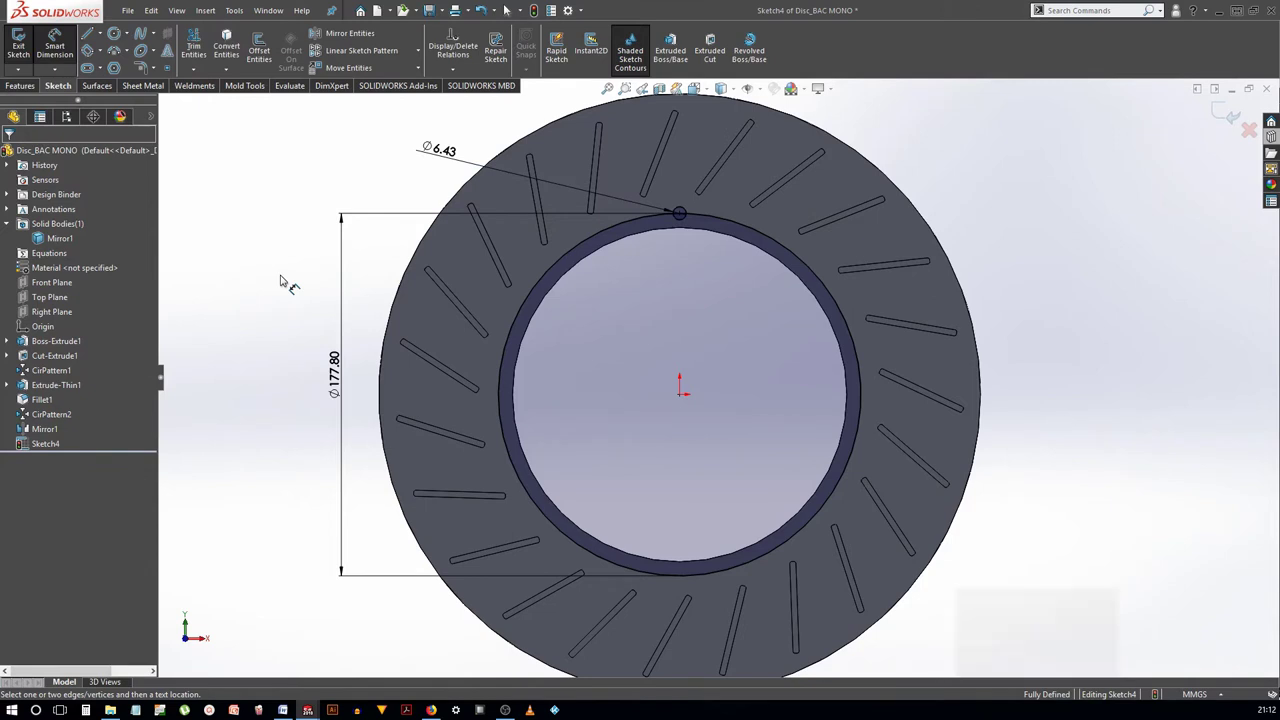
click(418, 50)
Circular-pattern the Ø6.43 circle 12 times around the disc origin
click(365, 78)
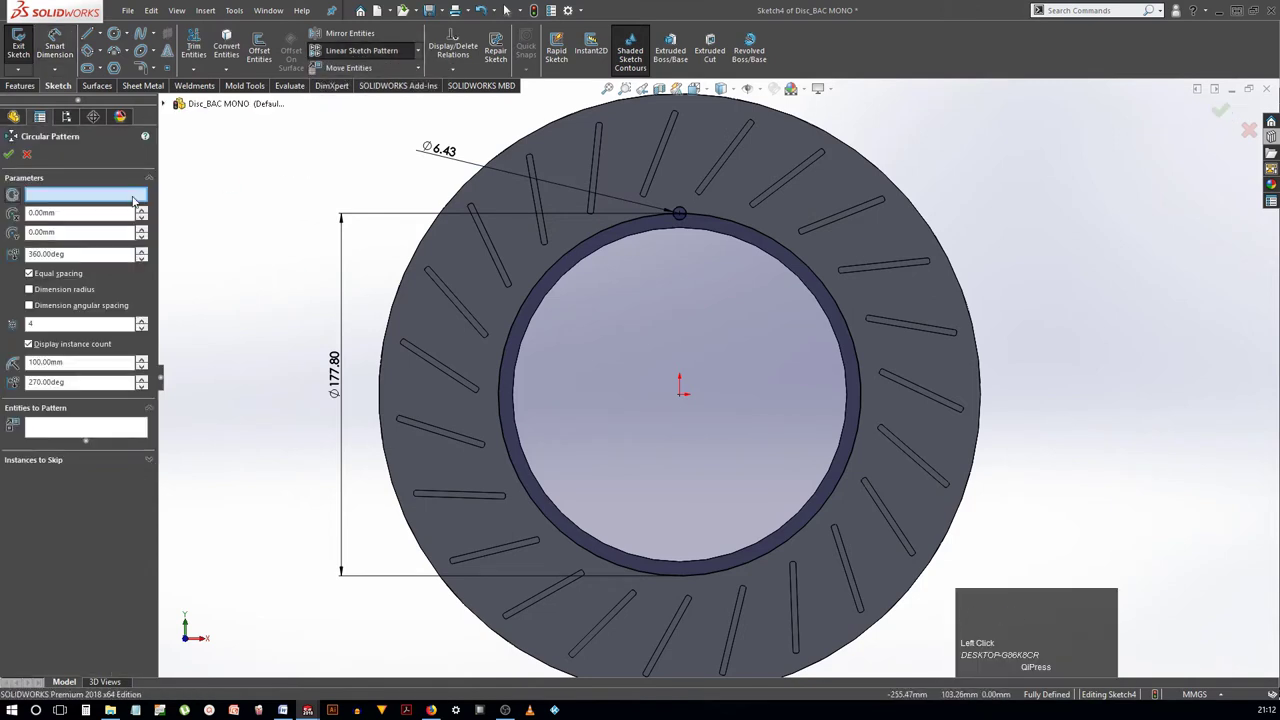
click(681, 390)
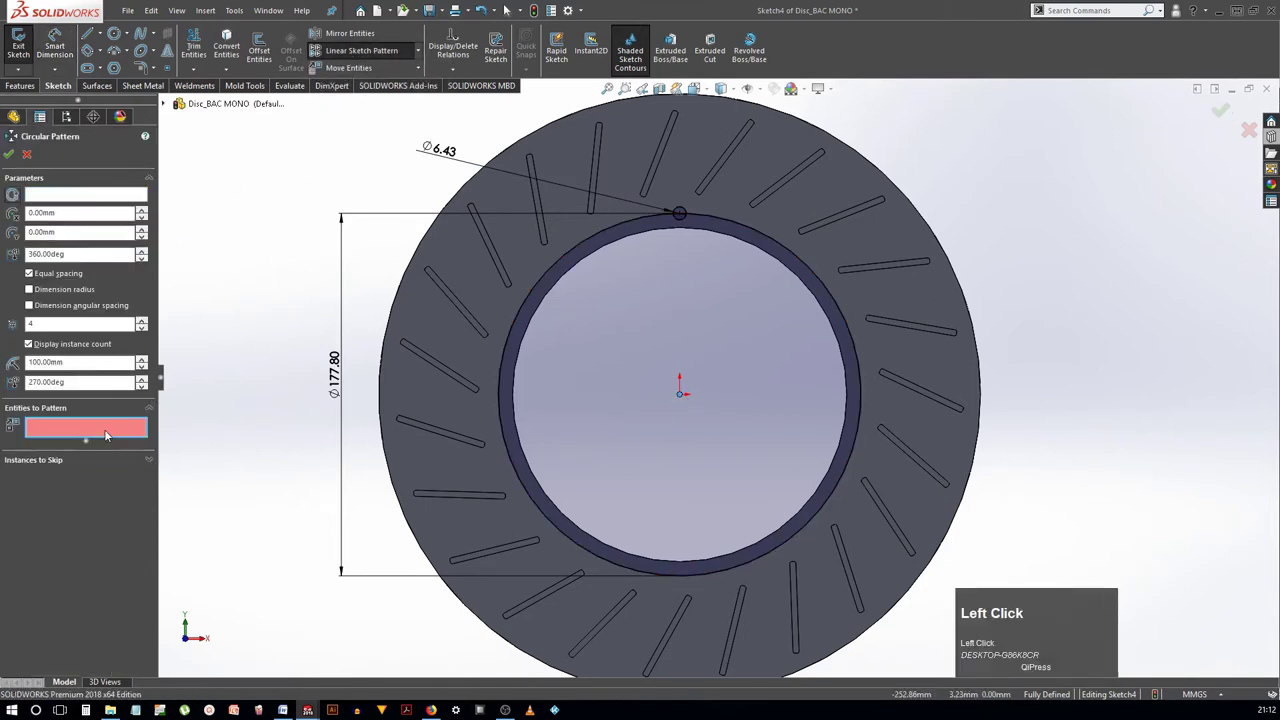
click(680, 215)
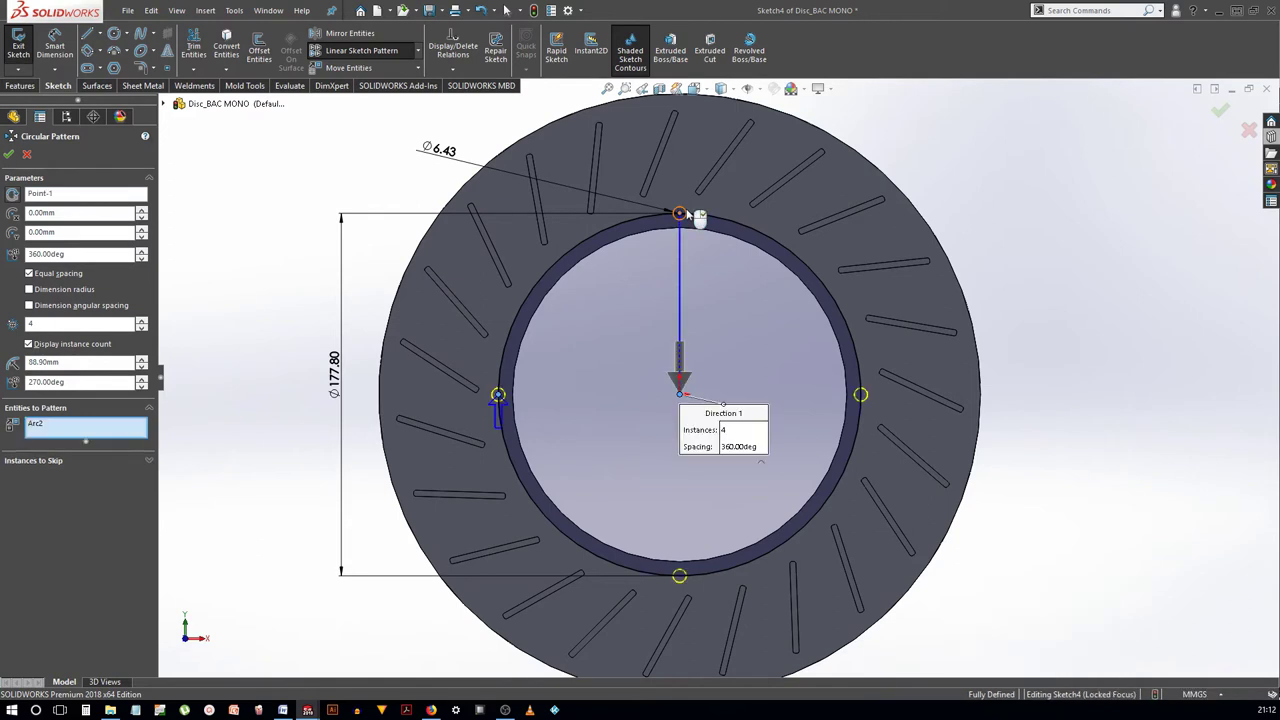
click(32, 324)
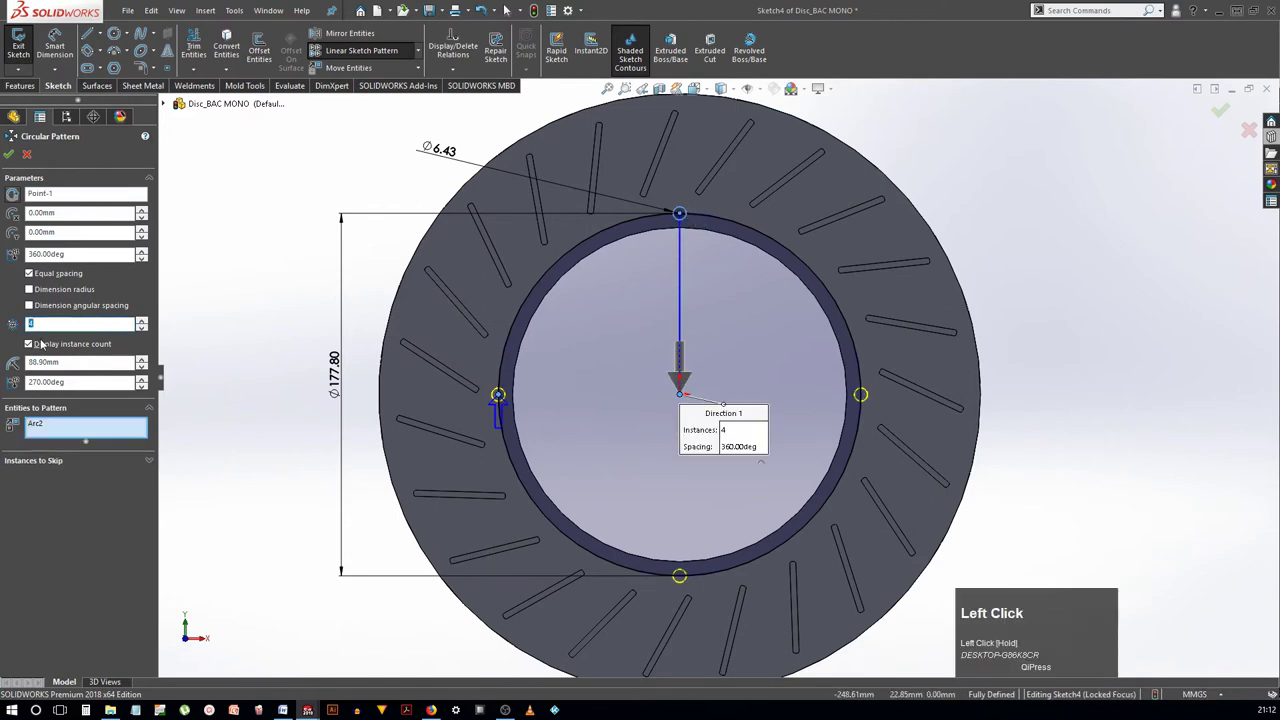
text(12)
key(Return)
click(1220, 110)
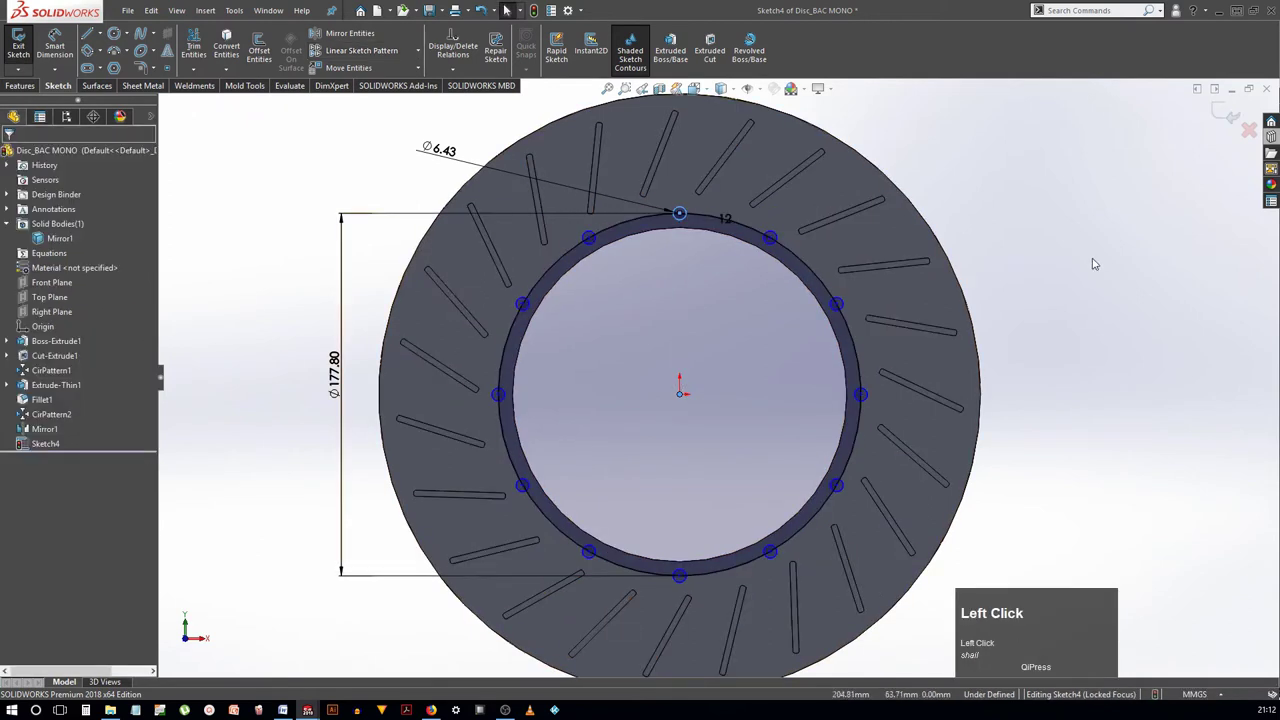
Exit the sketch and select the disc's front face
click(1226, 113)
middle_drag(1074, 306, 681, 349)
click(500, 270)
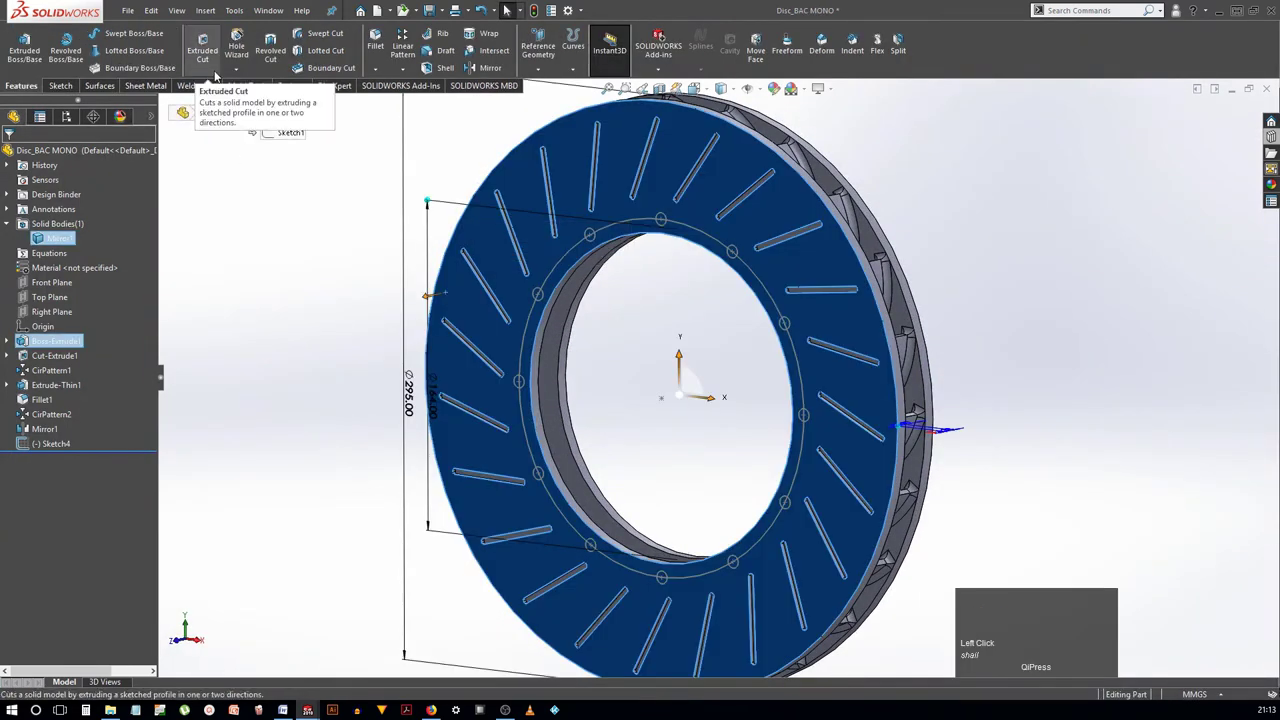
In Hole Wizard, choose an ANSI Metric M6x1.0 tap drill with end condition Up To Next
click(236, 47)
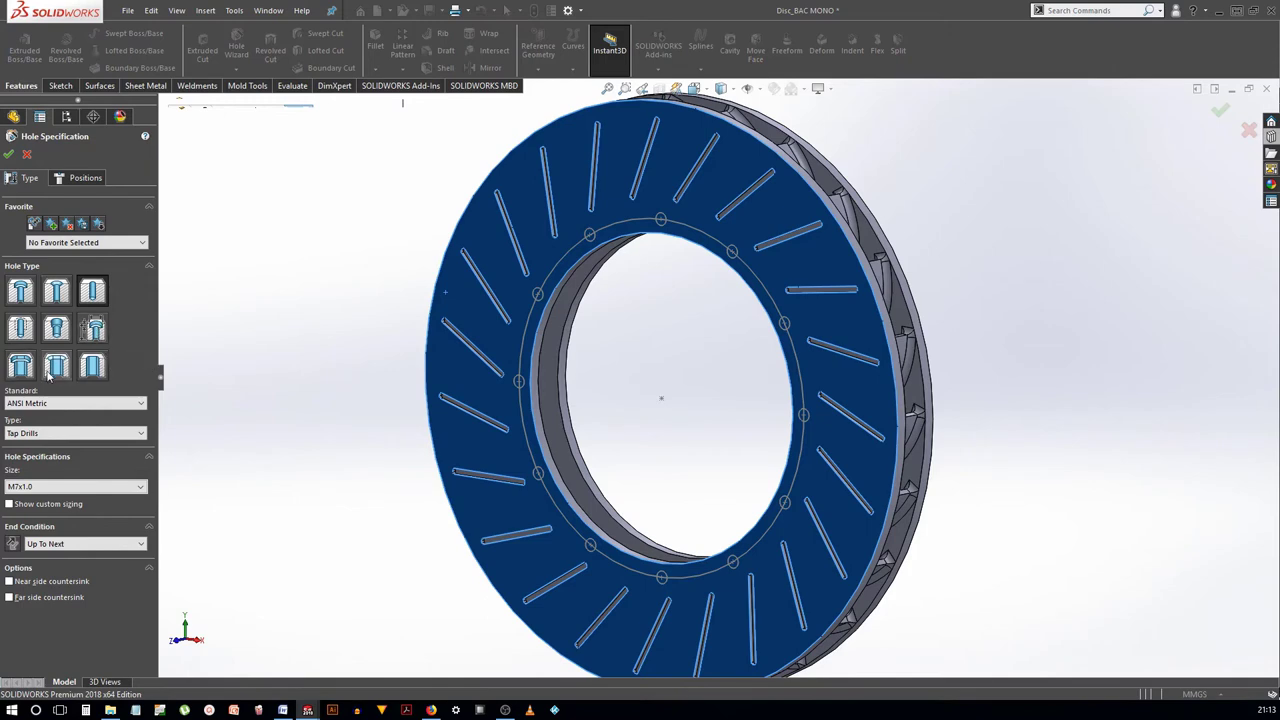
click(56, 405)
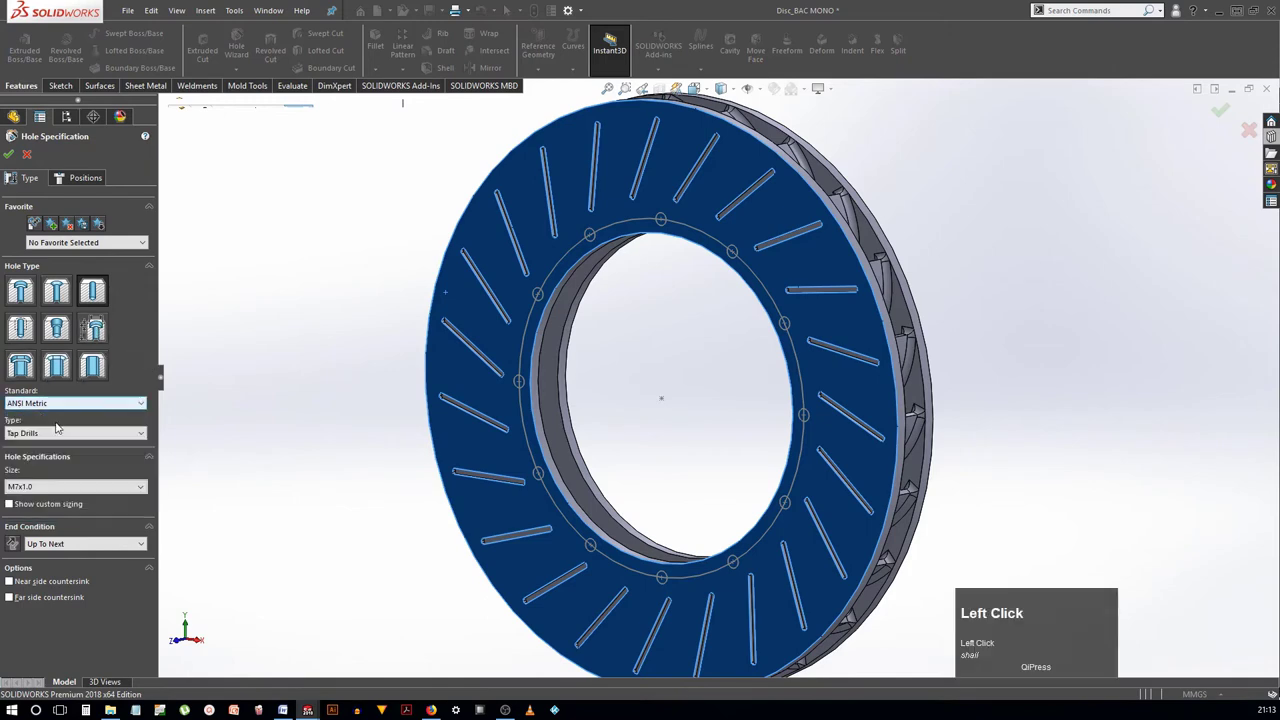
click(75, 492)
click(75, 487)
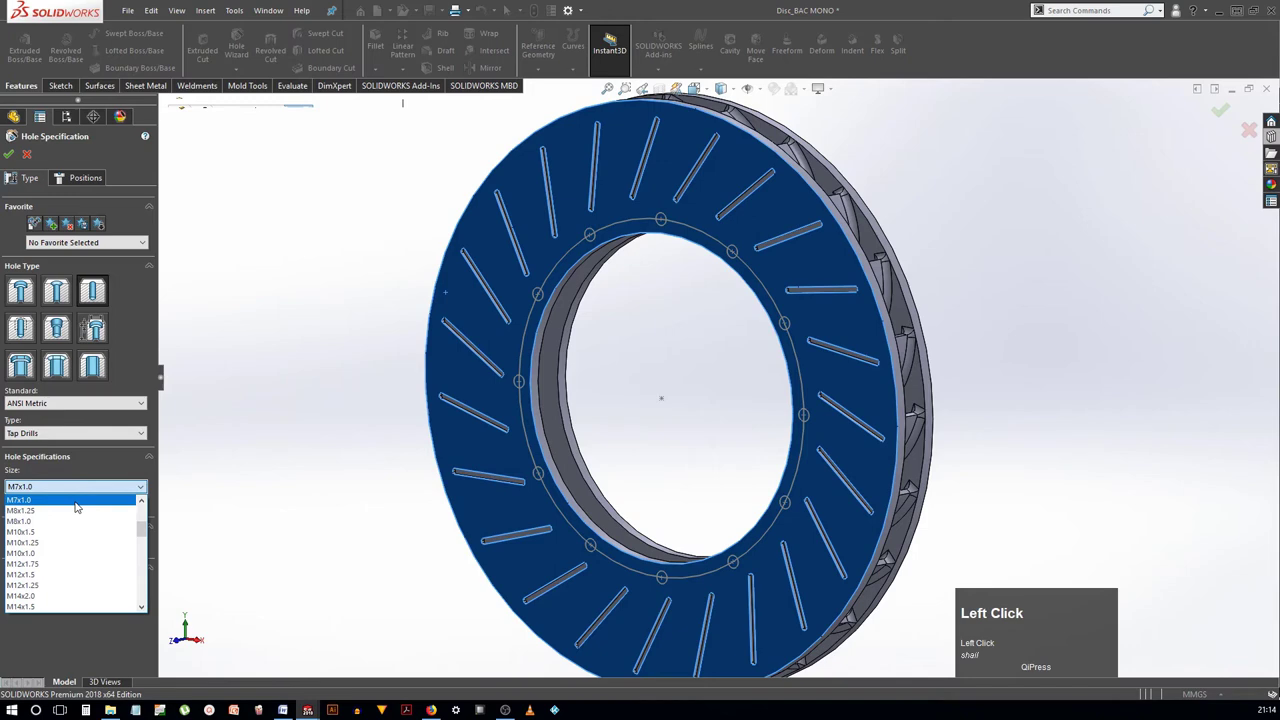
scroll(75, 508, up, 5)
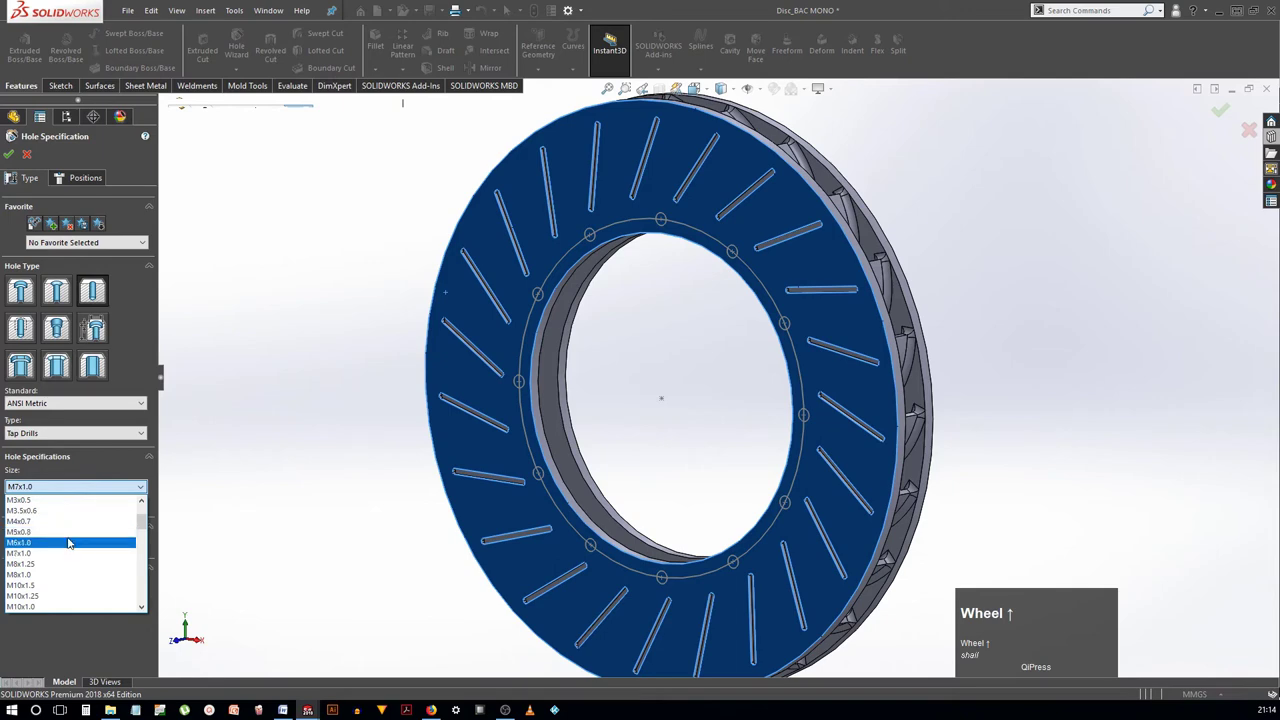
click(70, 543)
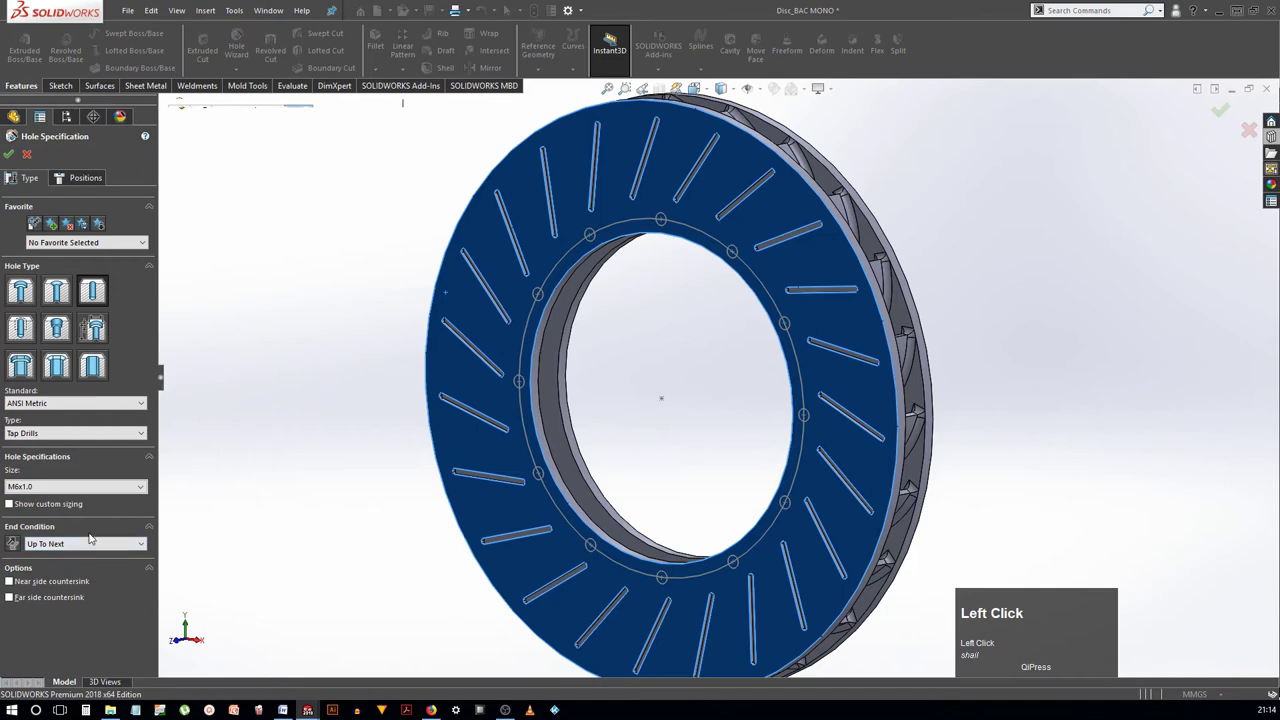
click(89, 542)
click(91, 544)
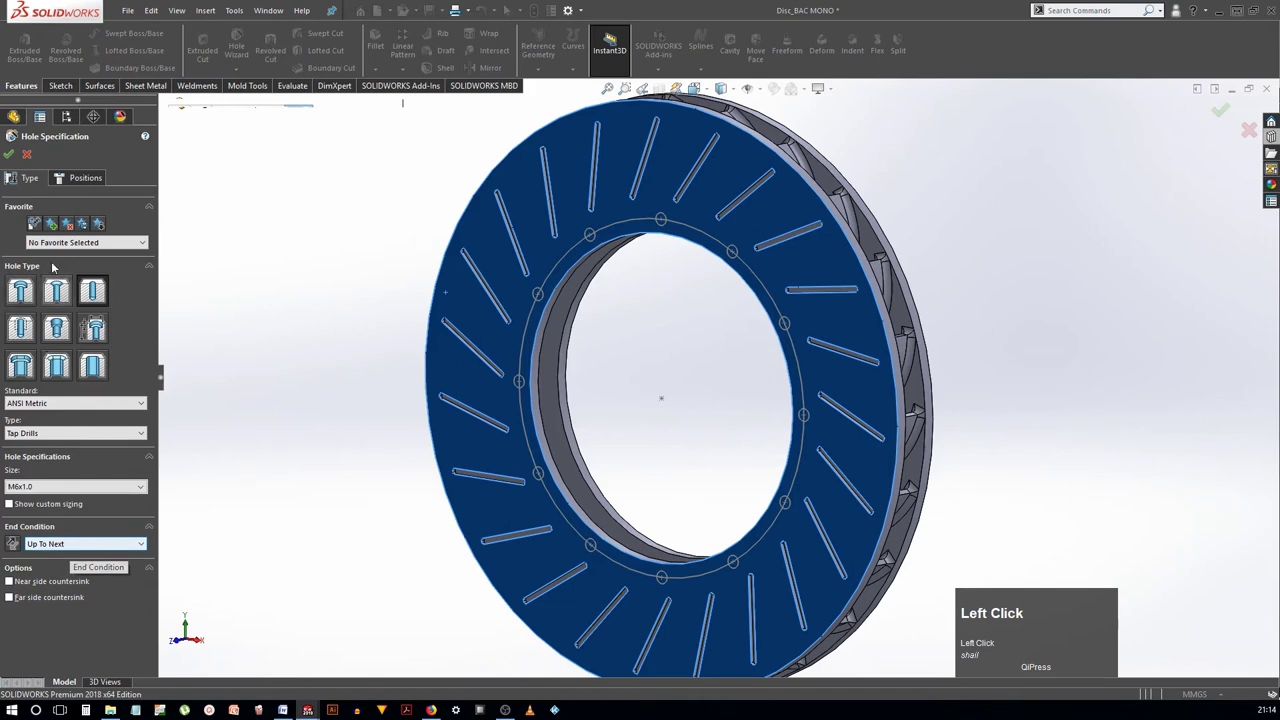
Place hole points on the twelve bolt-circle positions around the disc
click(77, 180)
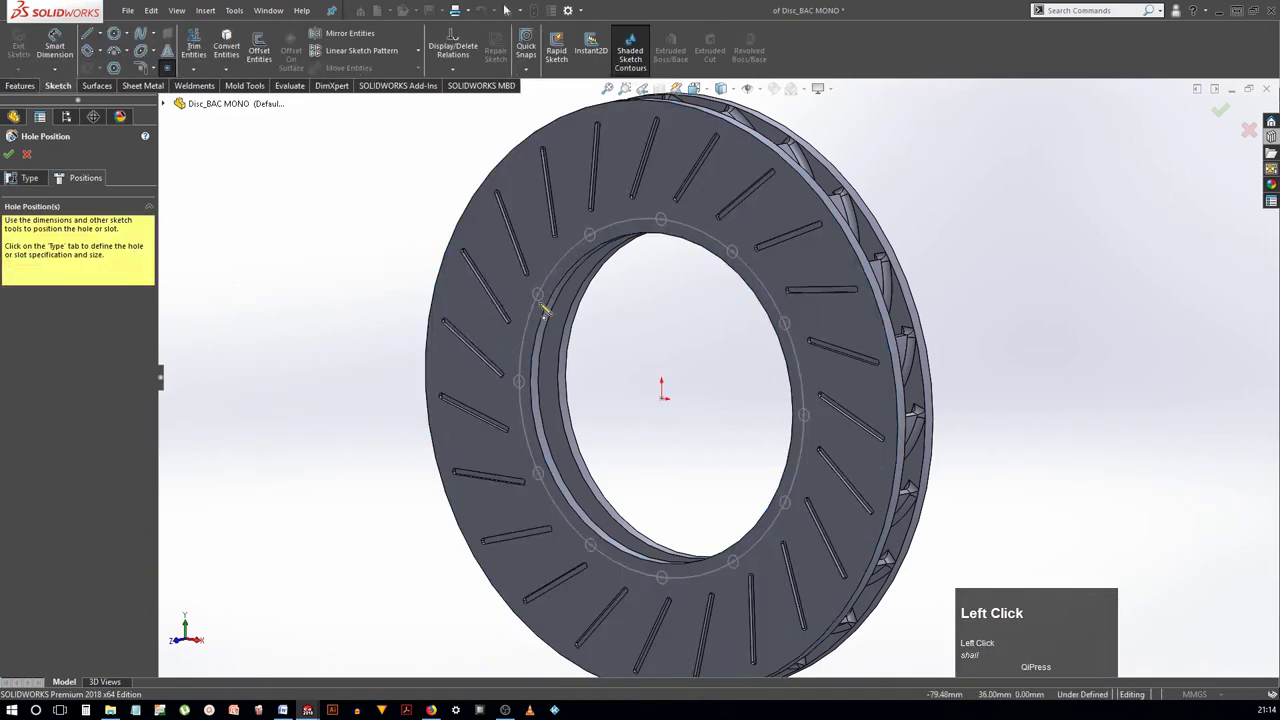
click(540, 294)
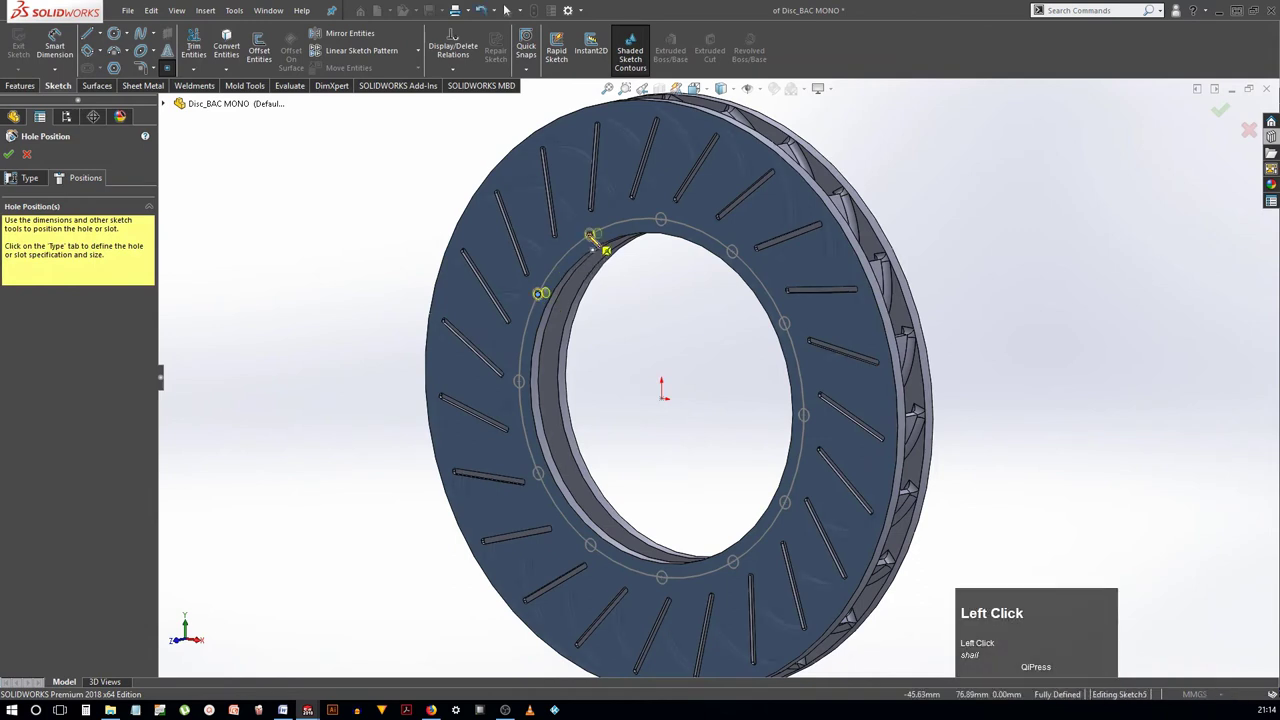
click(592, 235)
click(735, 252)
click(788, 326)
click(805, 415)
click(788, 502)
click(741, 550)
click(701, 578)
click(594, 545)
click(538, 474)
click(539, 474)
click(522, 382)
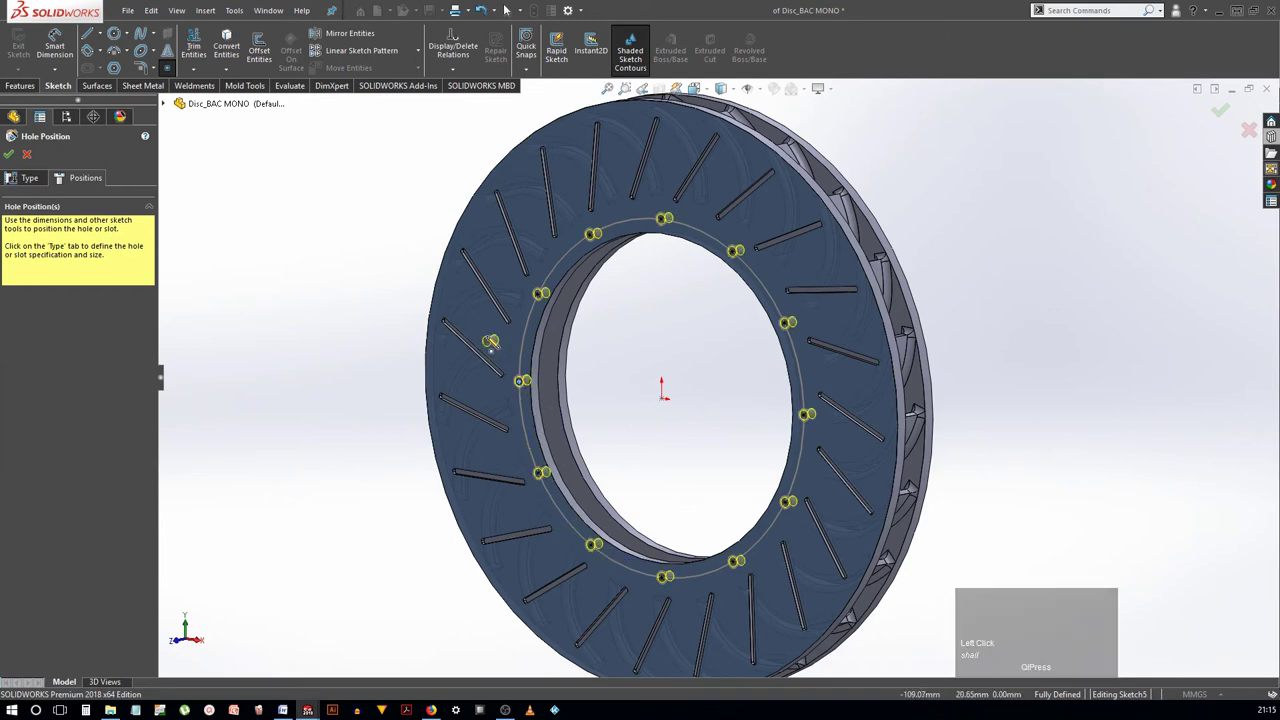
Delete the stray extra hole point from the hole positions
click(487, 324)
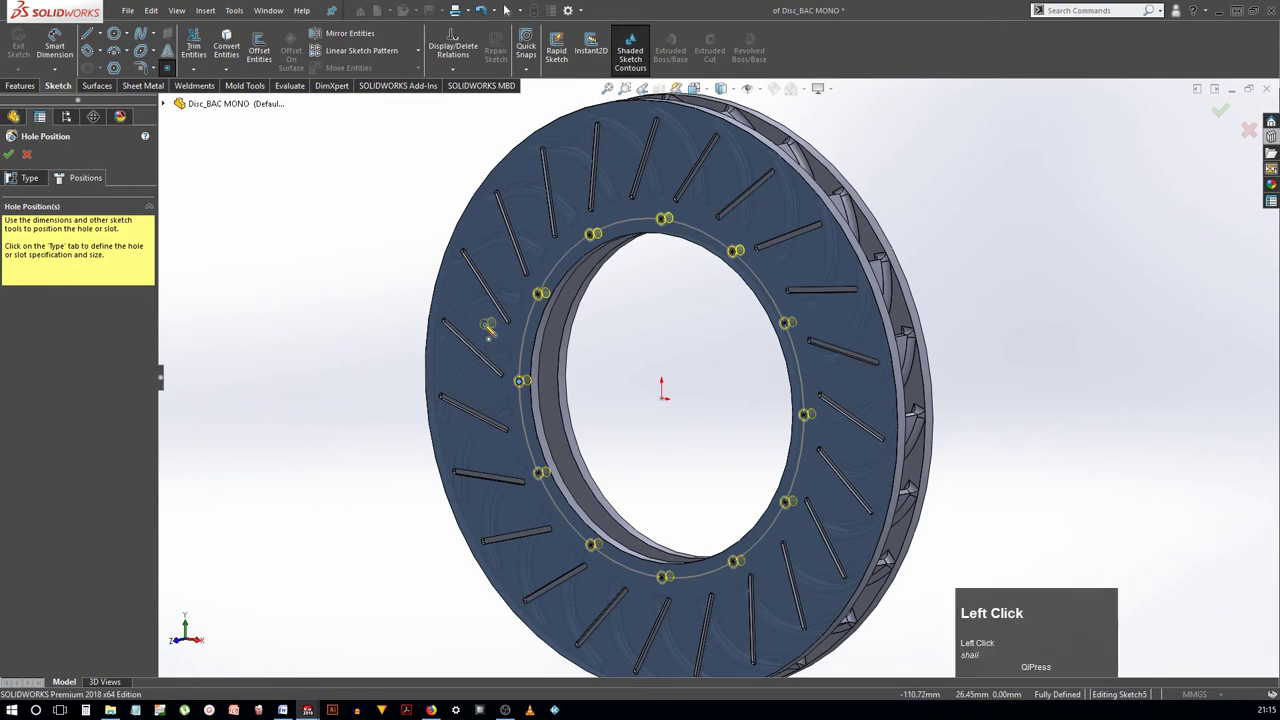
key(Escape)
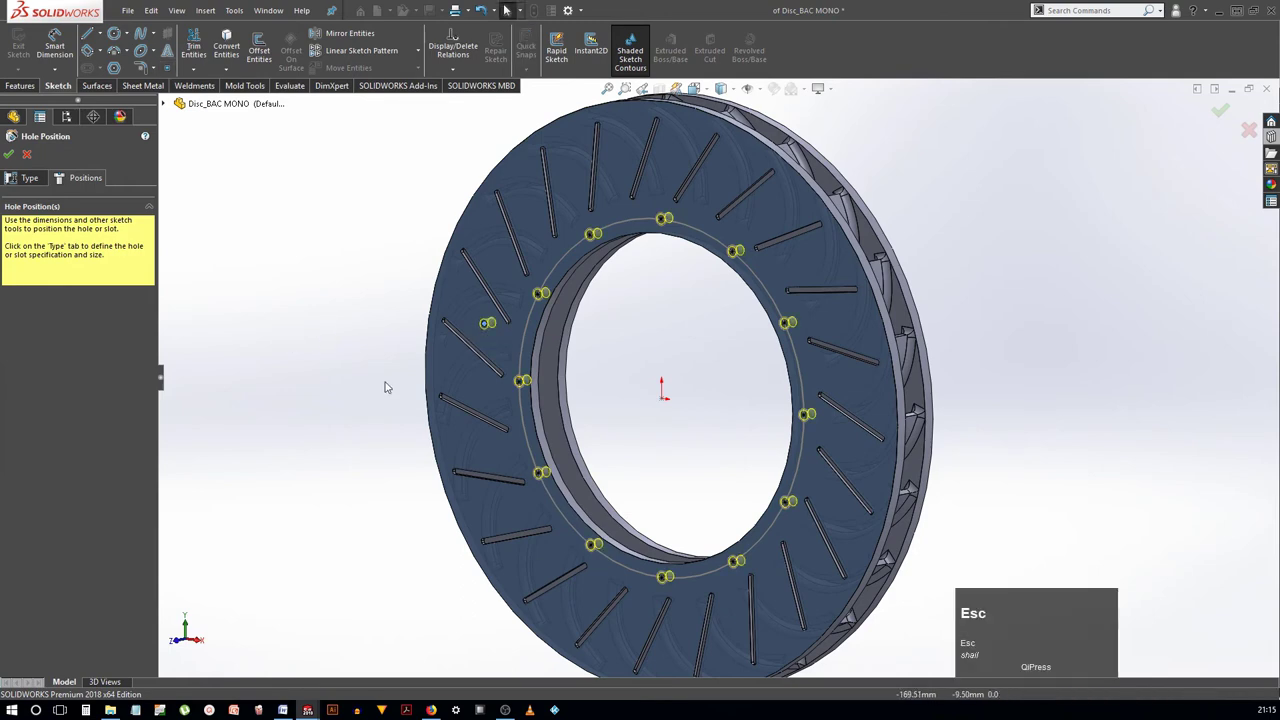
click(400, 393)
click(487, 324)
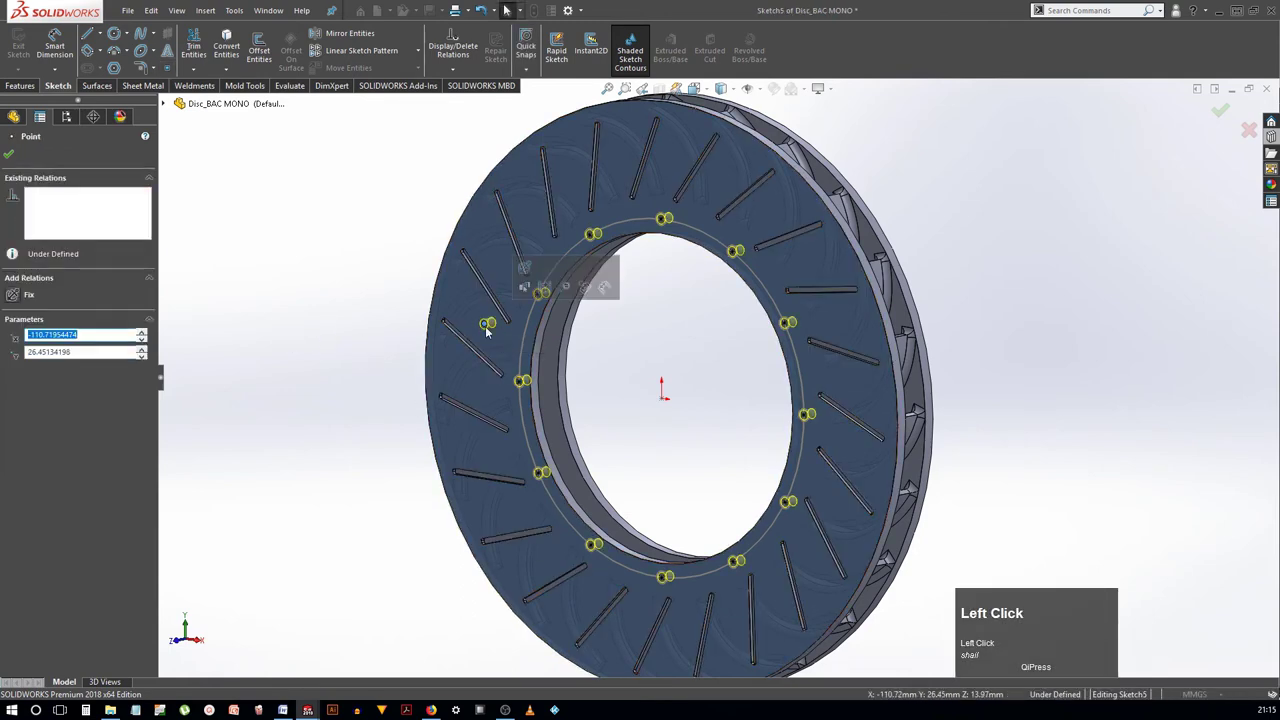
key(Delete)
click(104, 233)
Confirm the M6x1.0 tapped-hole feature
click(9, 155)
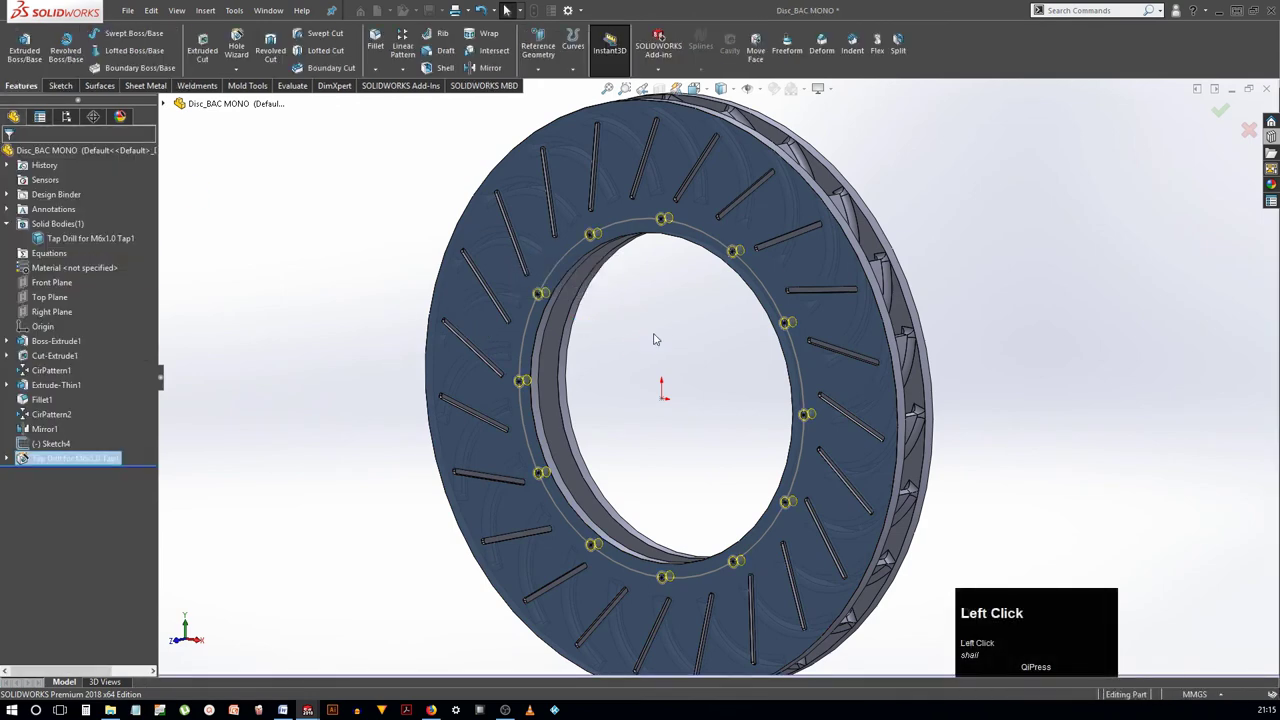
middle_drag(717, 359, 737, 325)
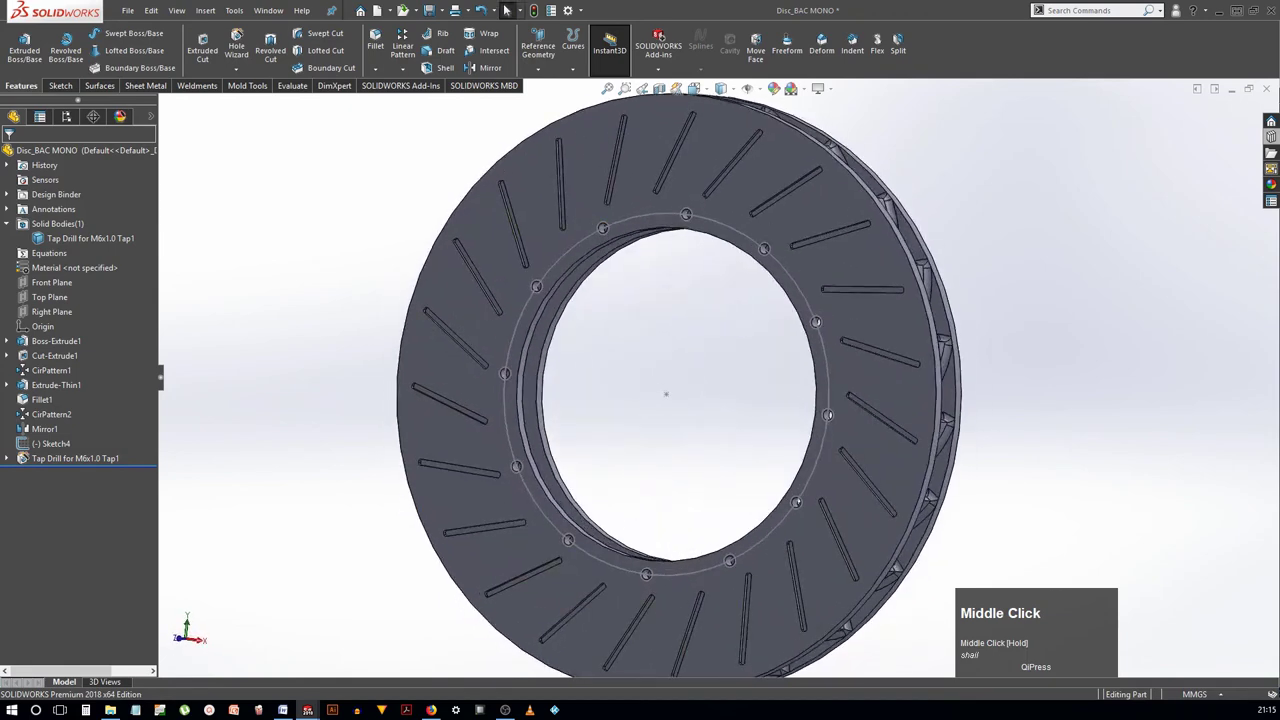
click(355, 343)
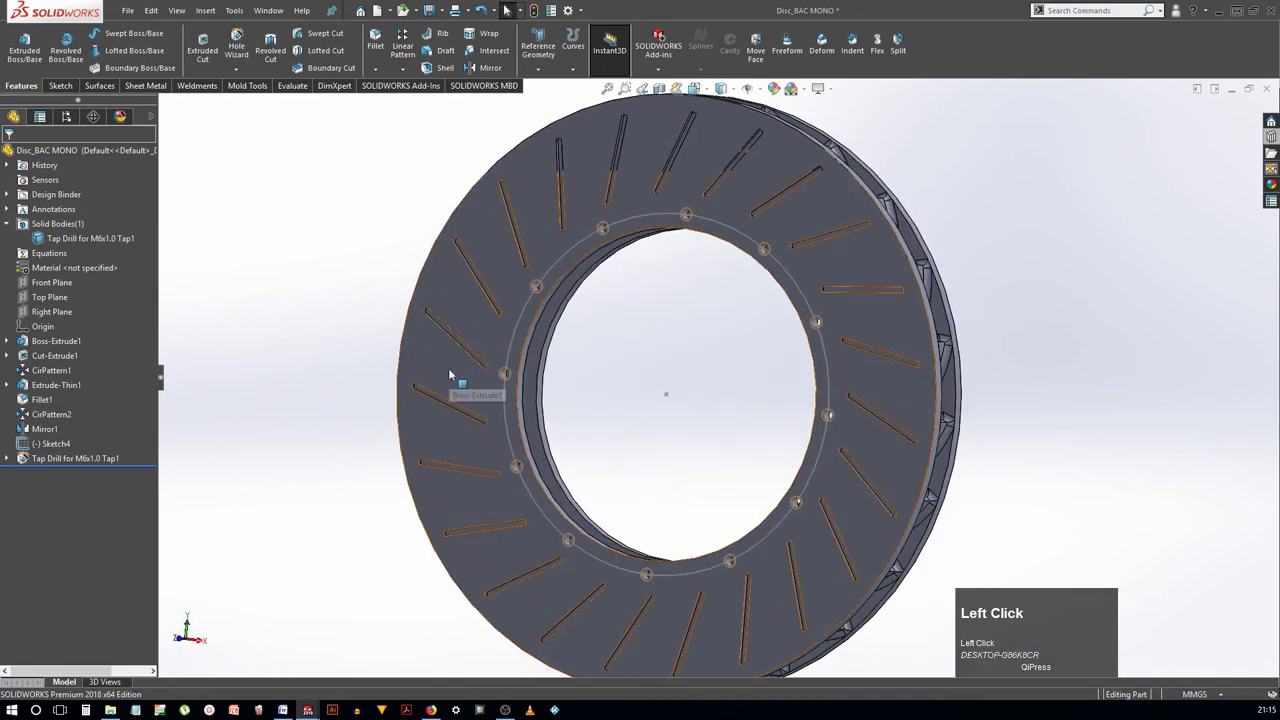
Start Sketch7 on the disc's front face and view it straight on
click(485, 367)
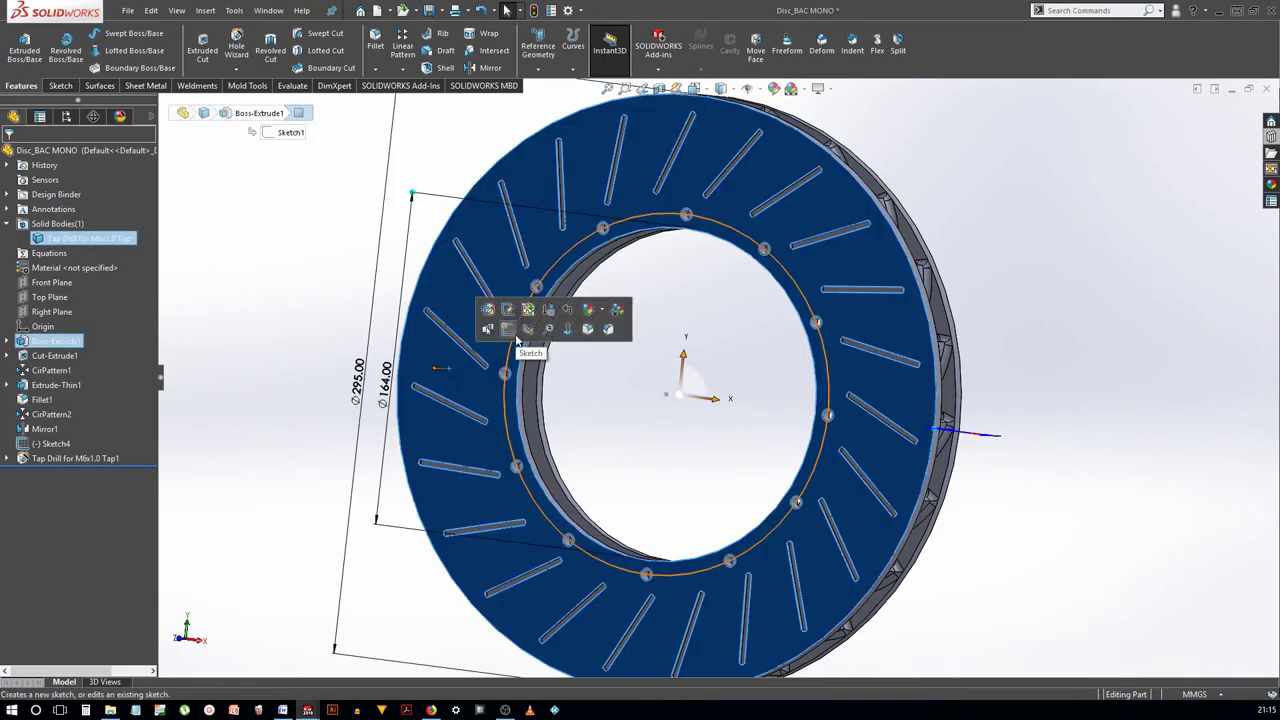
click(510, 331)
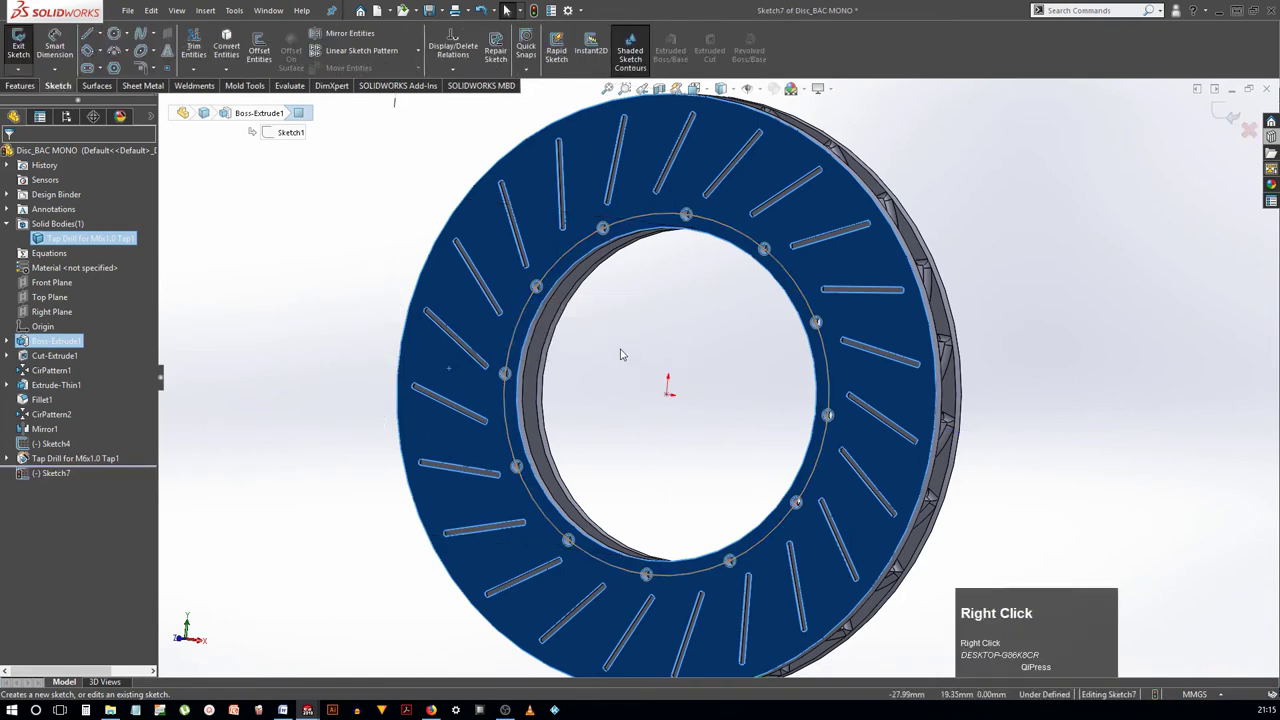
right_drag(620, 354, 672, 258)
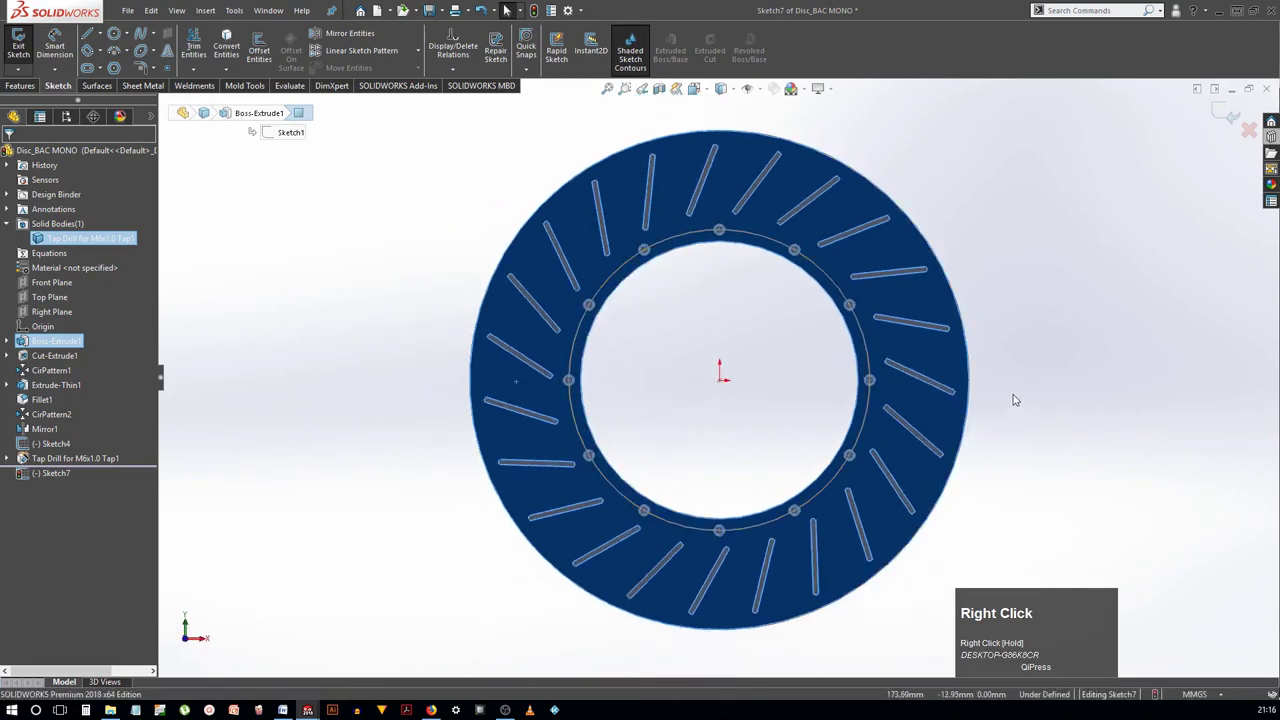
click(1025, 382)
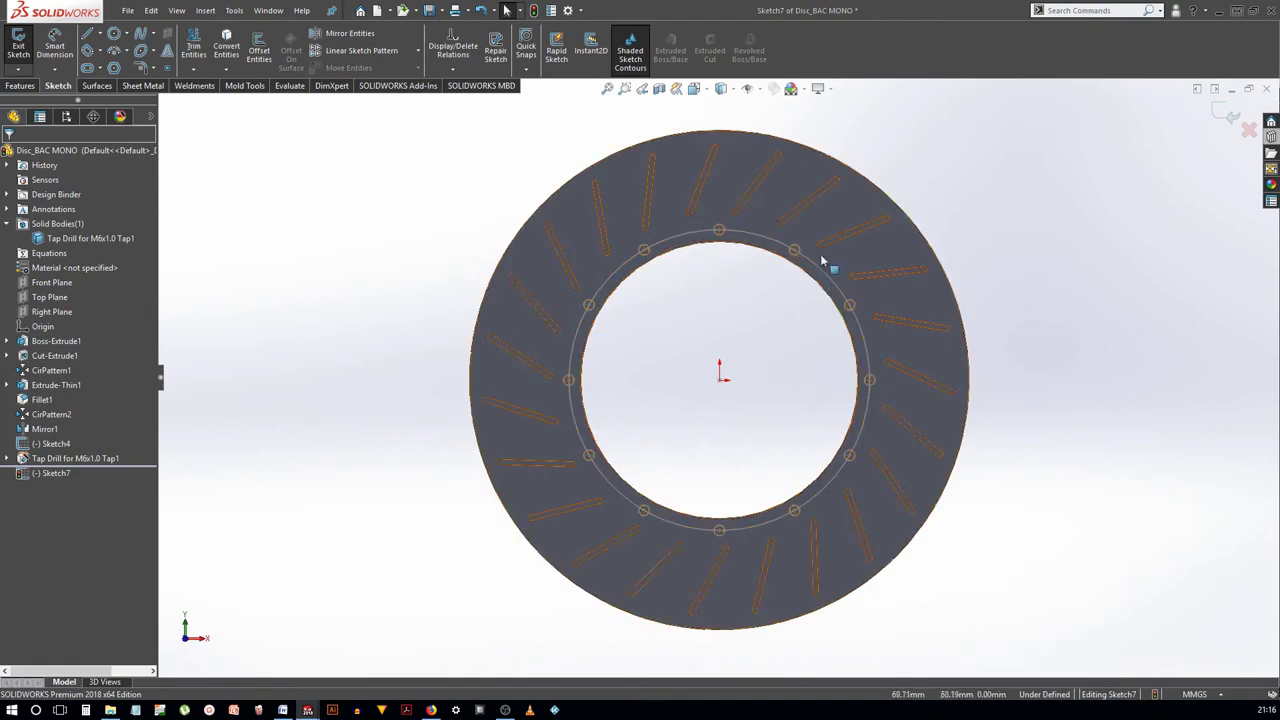
scroll(778, 249, down, 3)
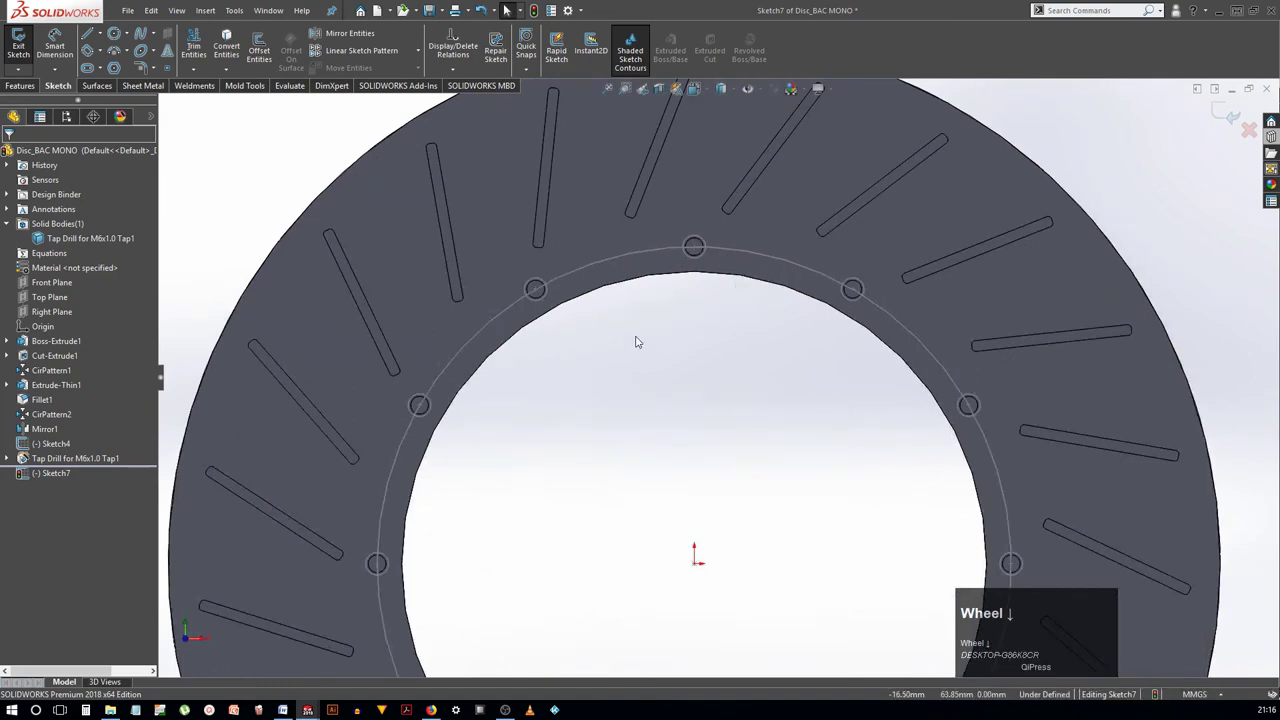
scroll(728, 230, down, 2)
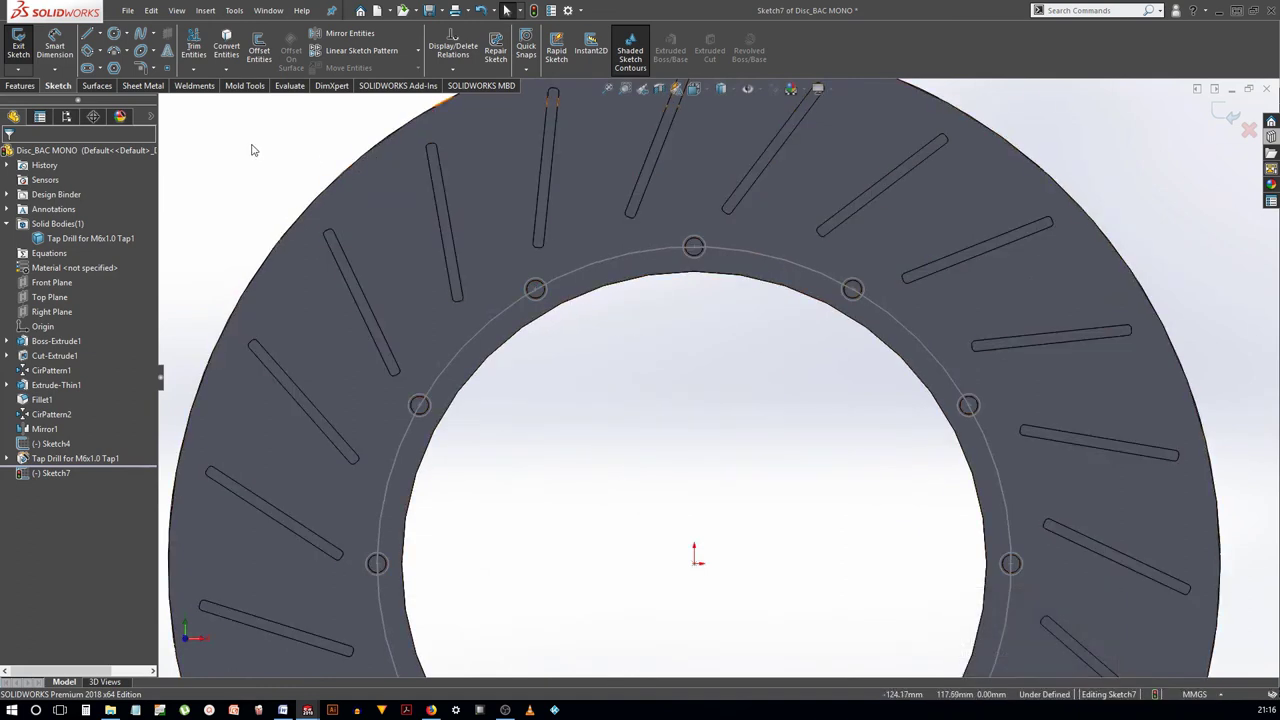
Draw an R82 centrepoint arc from the origin along the top of the bore edge
click(114, 50)
scroll(729, 394, down, 4)
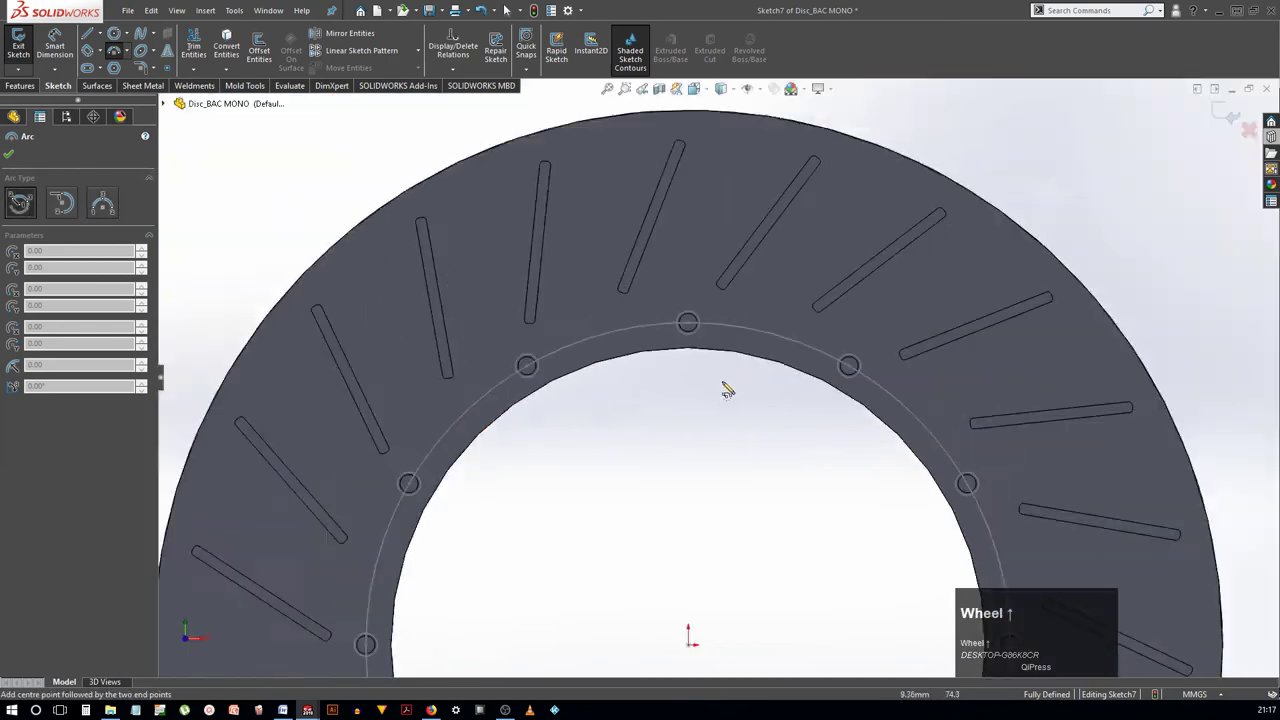
click(683, 527)
click(681, 287)
scroll(645, 293, down, 2)
click(591, 300)
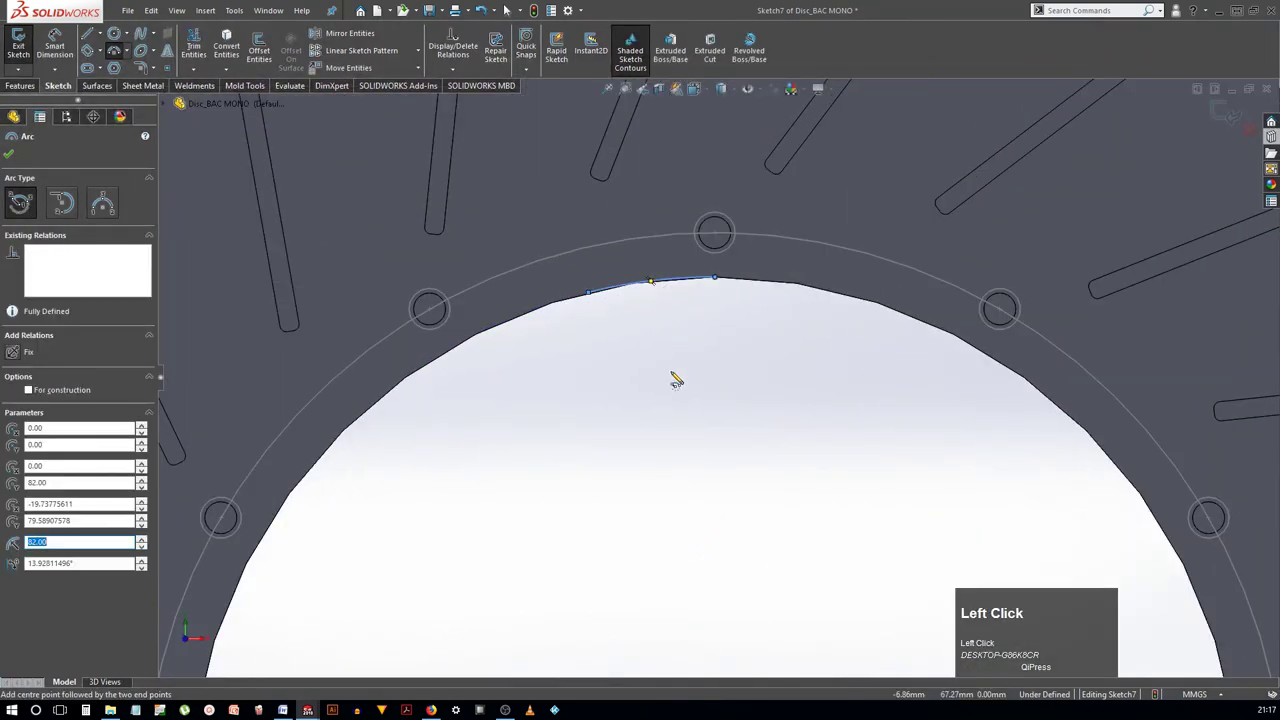
right_click(677, 506)
scroll(714, 314, down, 2)
click(714, 275)
mouse_move(716, 277)
mouse_down()
mouse_move(681, 272)
mouse_move(713, 266)
mouse_up()
click(720, 320)
Set the arc to span 15° and make it construction geometry
click(476, 292)
text(1)
key(Return)
click(565, 385)
scroll(698, 466, up, 3)
scroll(698, 466, down, 2)
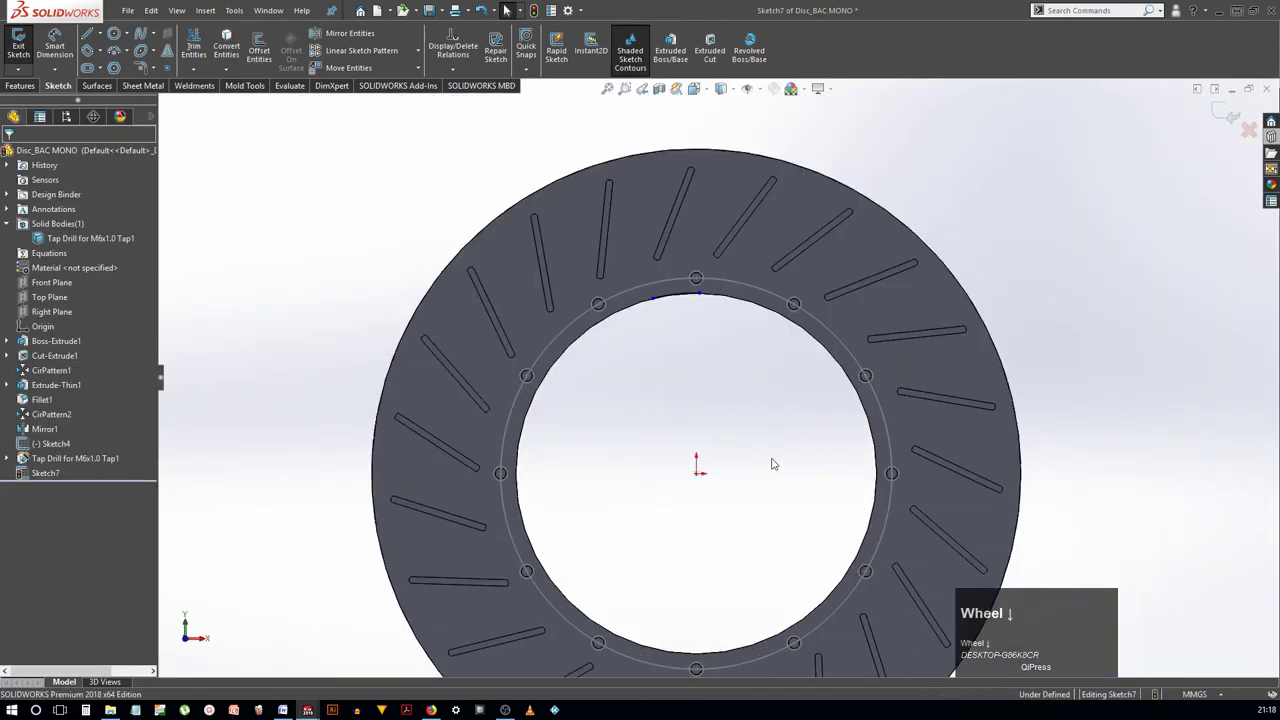
scroll(772, 463, down, 2)
right_drag(652, 309, 606, 243)
click(596, 243)
Draw a circle at the arc's end and dimension it to Ø25
right_click(701, 297)
click(654, 262)
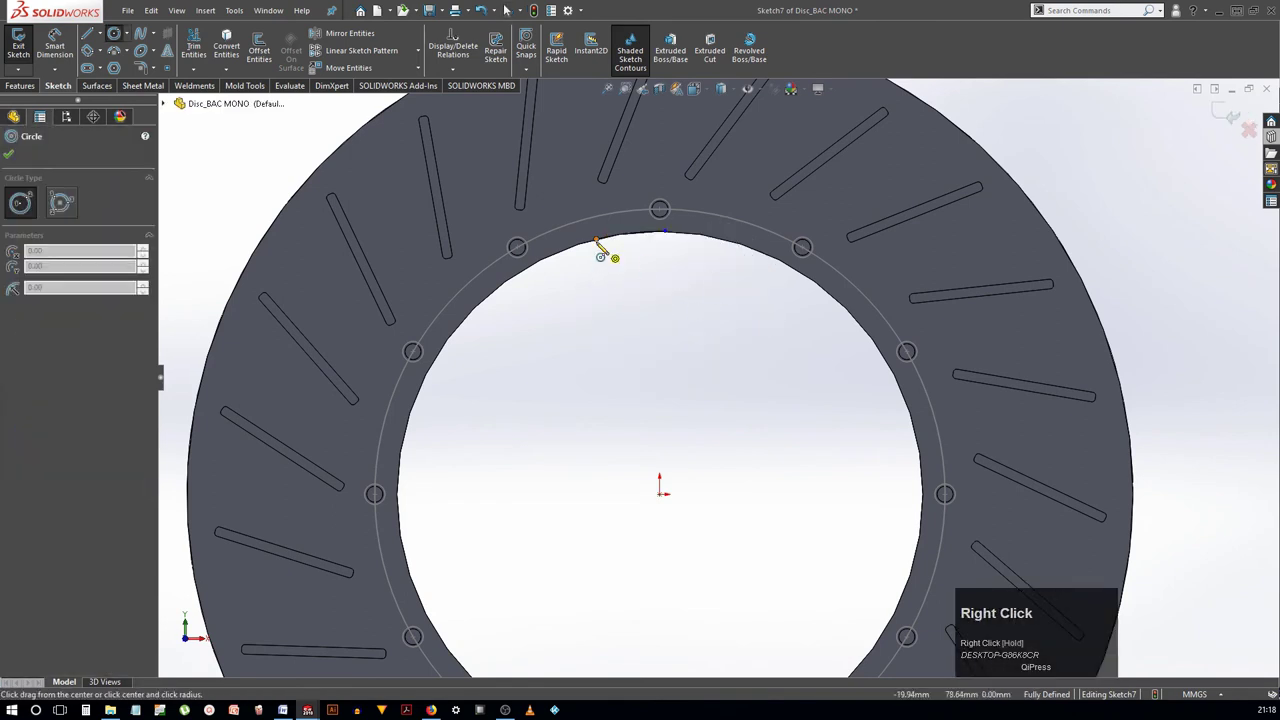
click(596, 240)
click(599, 270)
right_click(677, 283)
click(608, 250)
click(651, 297)
click(672, 306)
text(25)
key(Return)
click(720, 363)
Circular-pattern the Ø25 circle 12 times around the origin and exit the sketch
right_drag(737, 403, 328, 62)
click(418, 50)
click(370, 100)
click(660, 490)
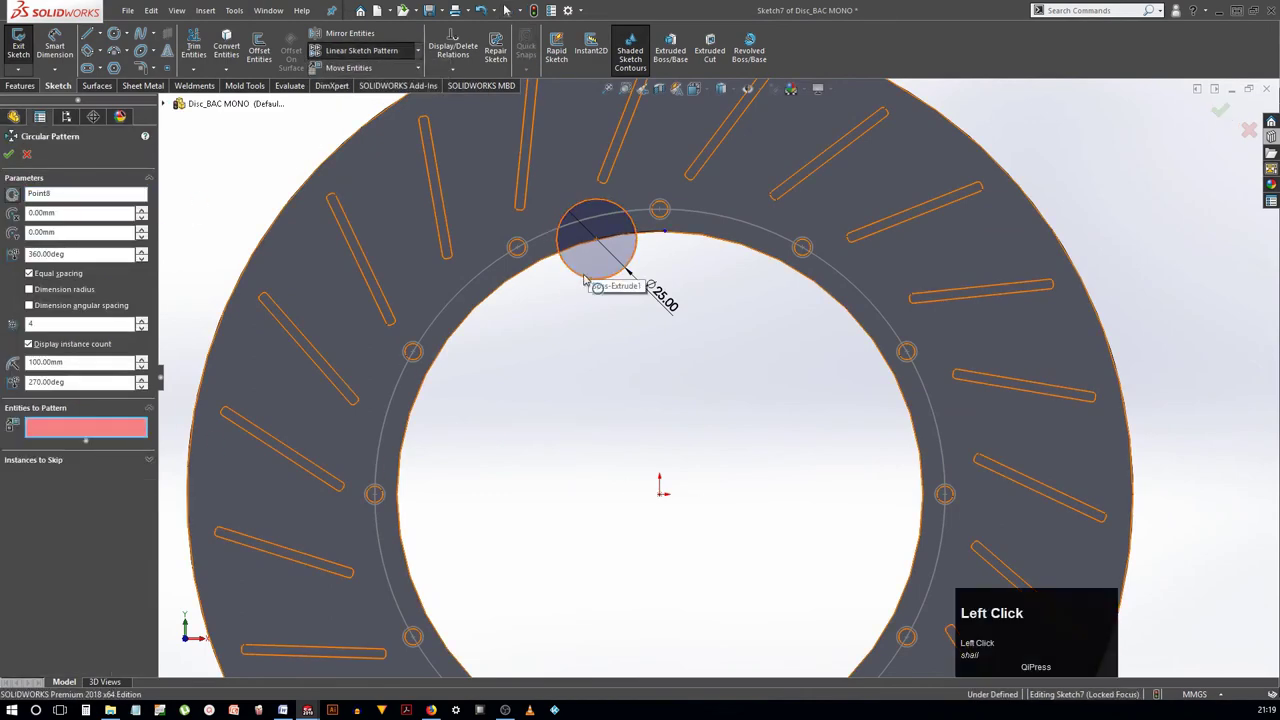
click(606, 264)
click(69, 324)
text(12)
key(Return)
key(Return)
scroll(729, 404, down, 2)
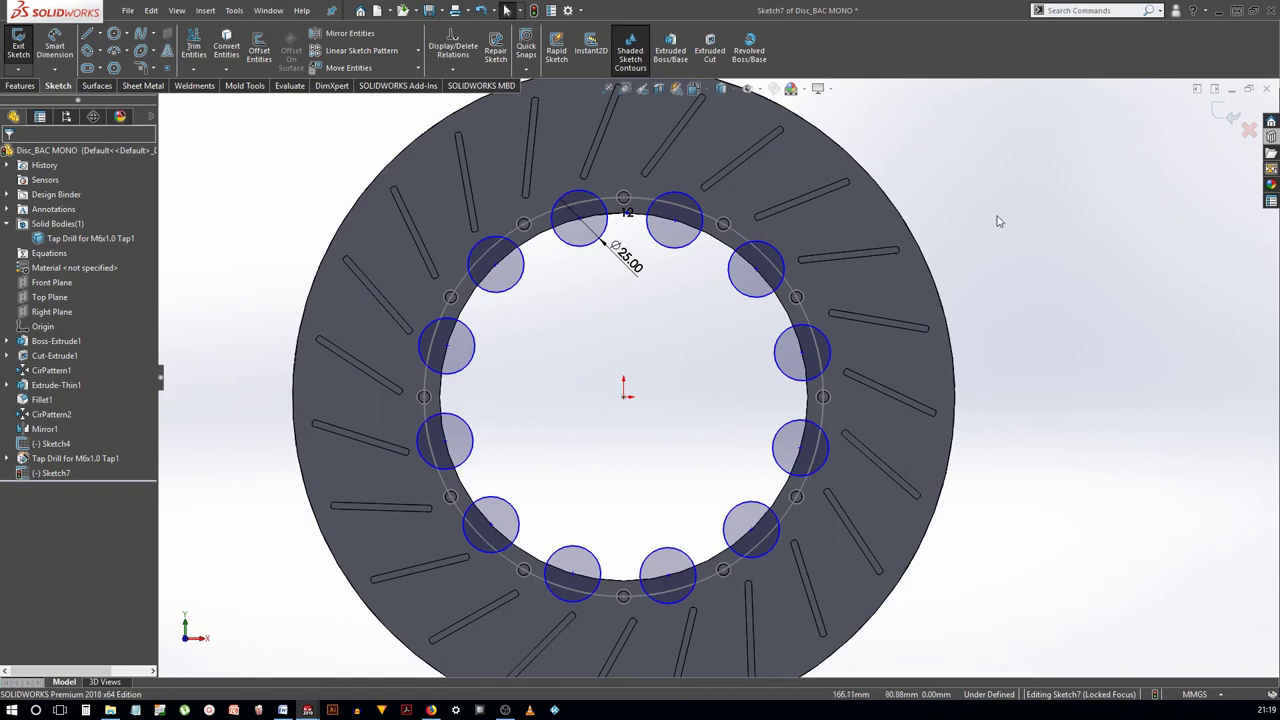
click(1226, 114)
Extrude-cut Sketch7's twelve Ø25 circles with end condition Up To Next
click(202, 50)
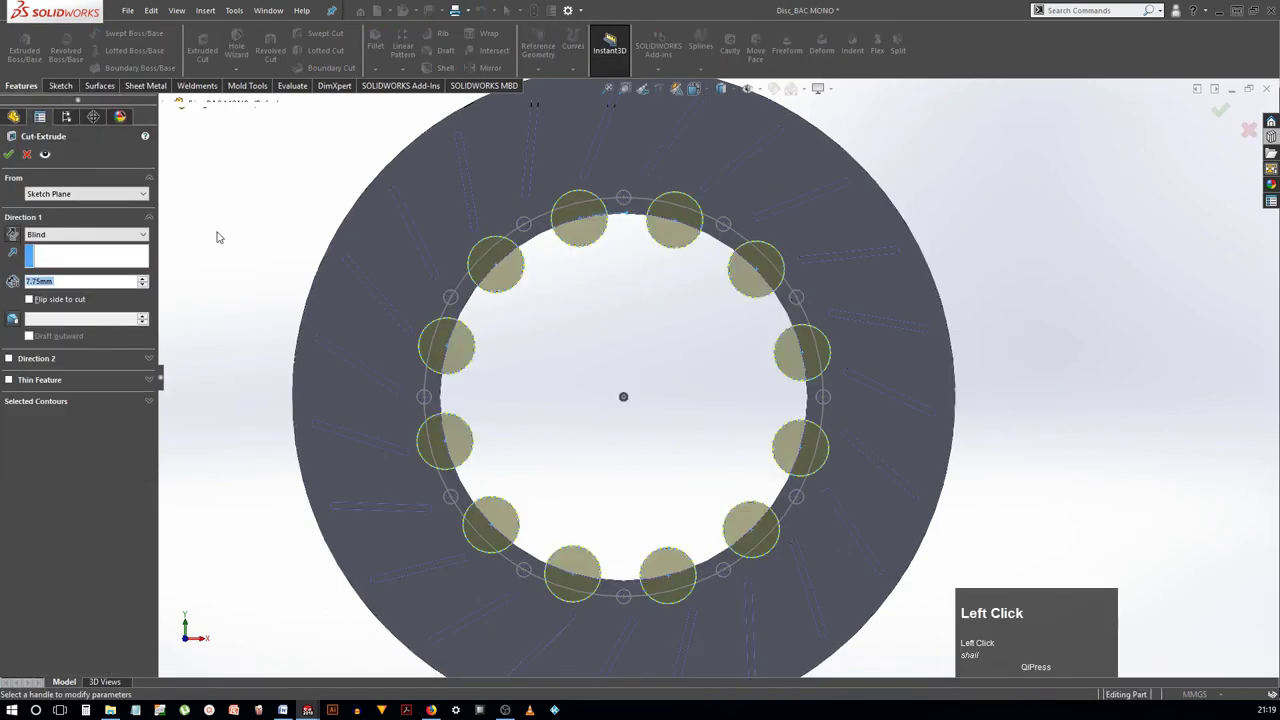
middle_drag(237, 271, 190, 262)
click(85, 234)
click(45, 272)
right_click(242, 284)
click(643, 280)
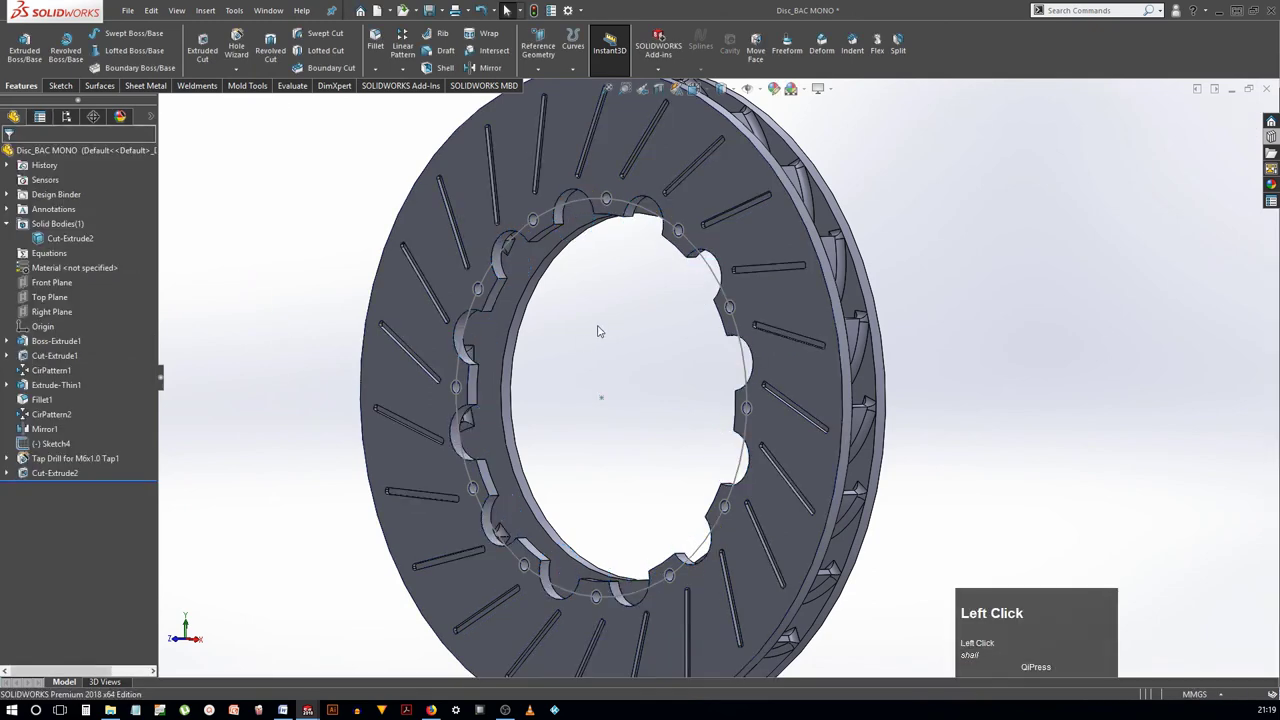
scroll(606, 337, down, 2)
click(549, 558)
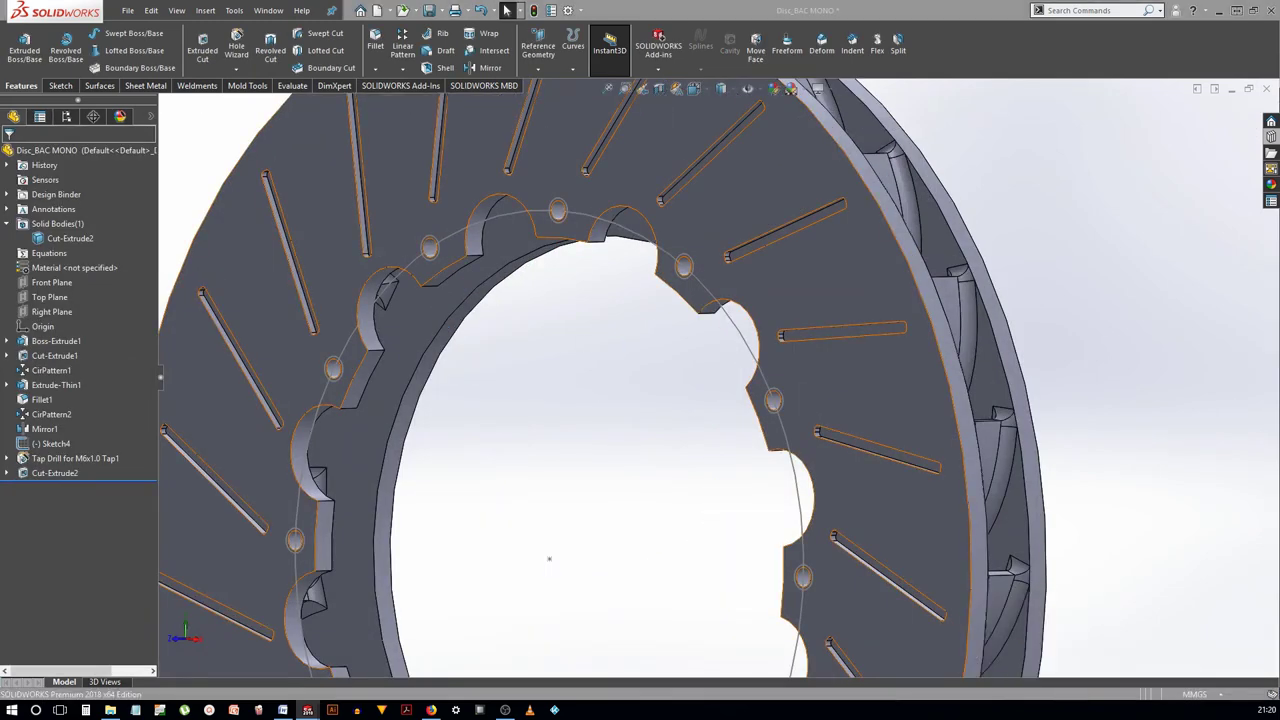
Fillet the connected loop of scallop edges on the inner rim at 5 mm radius
click(470, 252)
click(573, 214)
text(5)
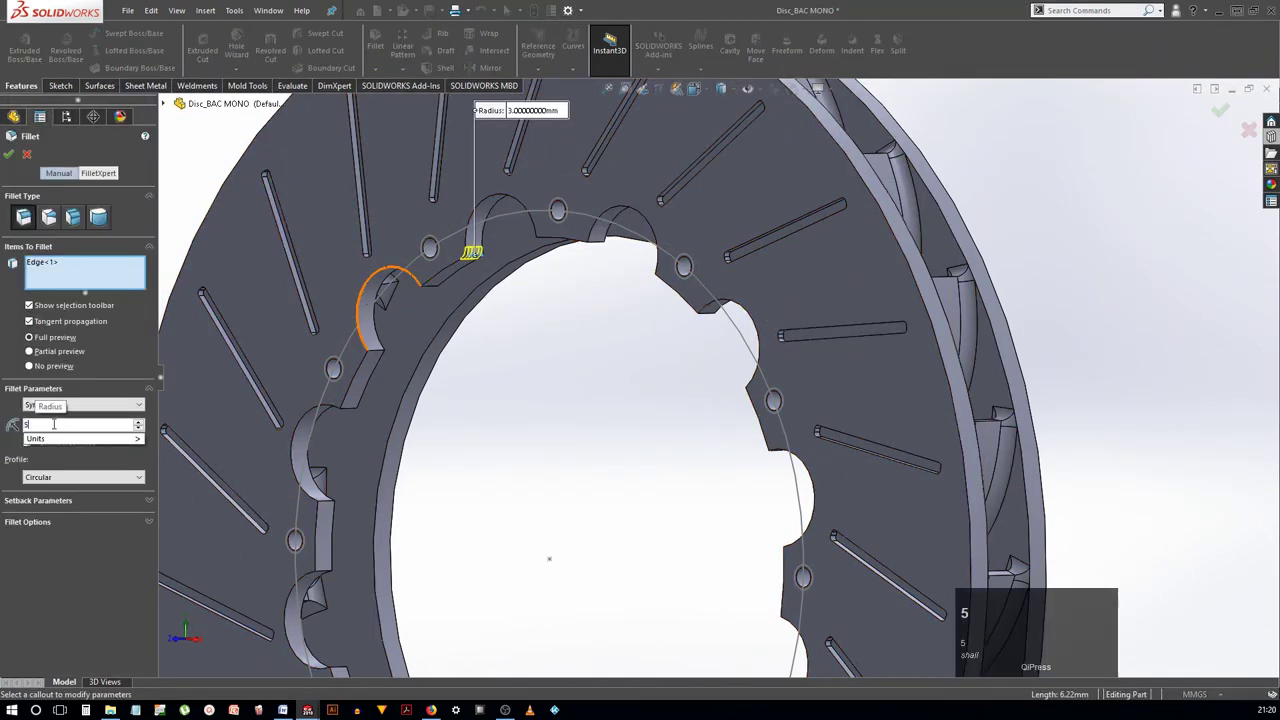
key(Return)
click(428, 287)
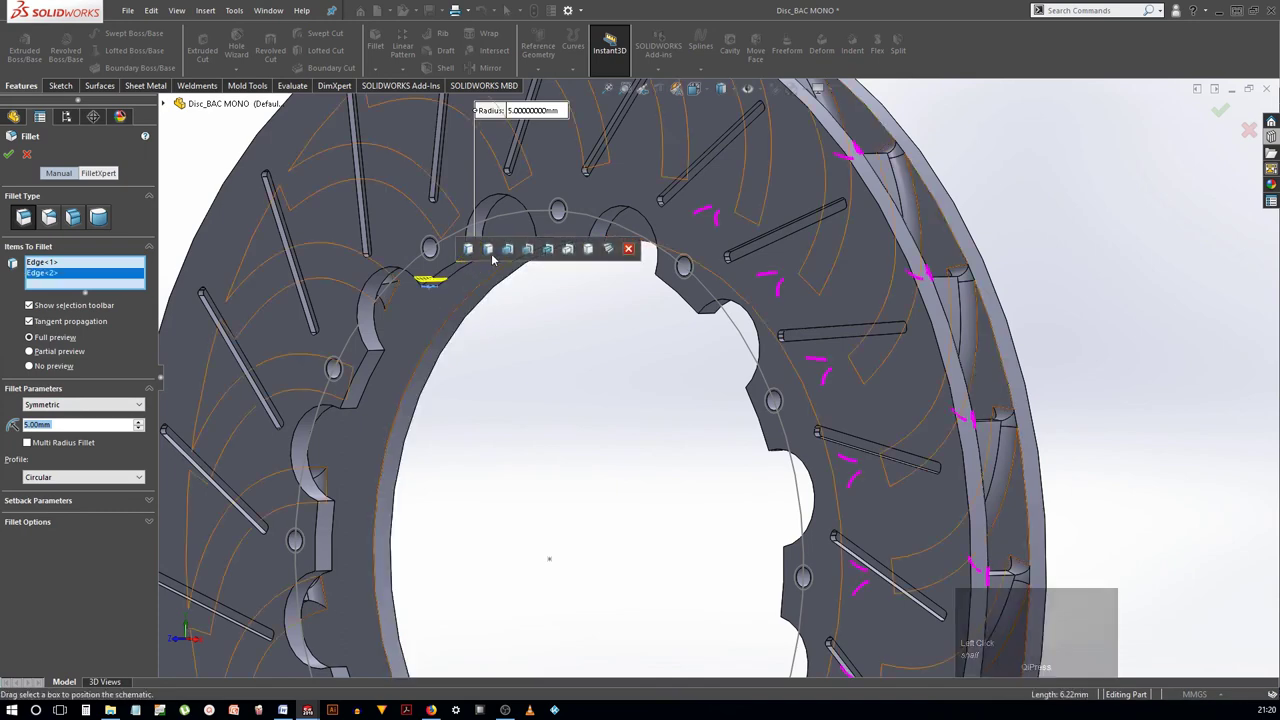
click(383, 290)
click(53, 424)
text(5)
key(Return)
click(428, 287)
scroll(536, 346, up, 5)
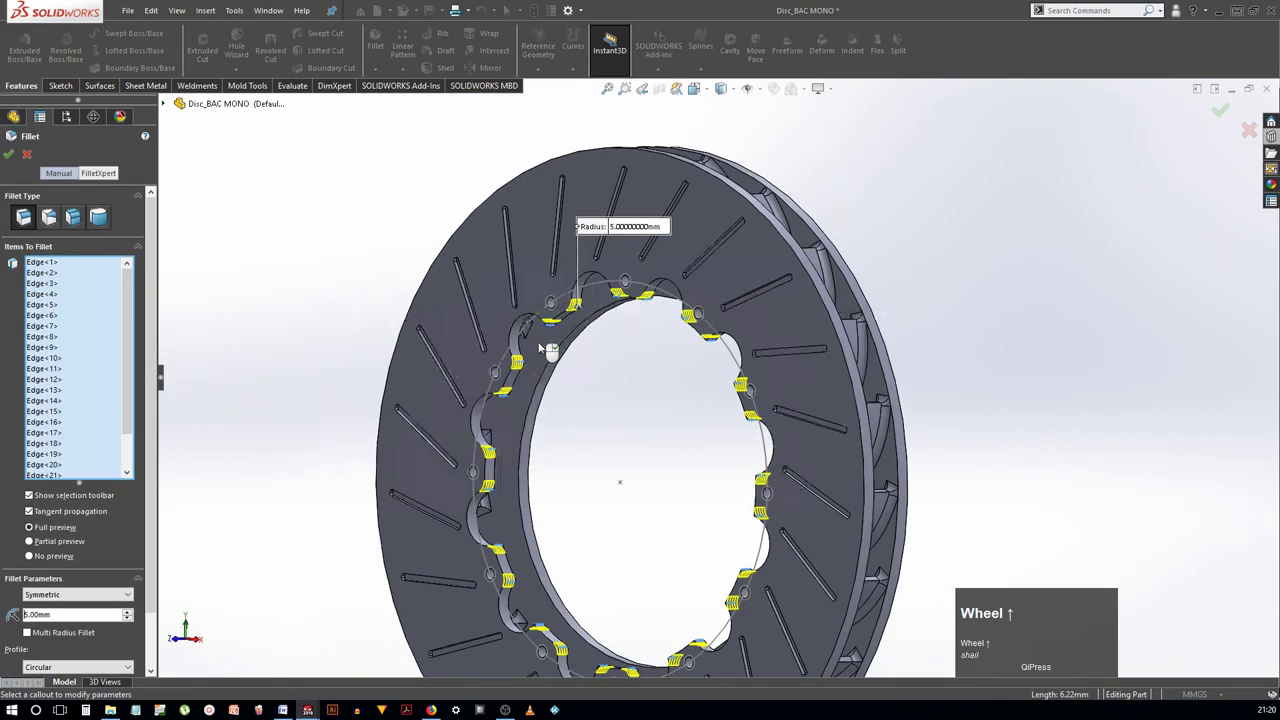
right_click(609, 406)
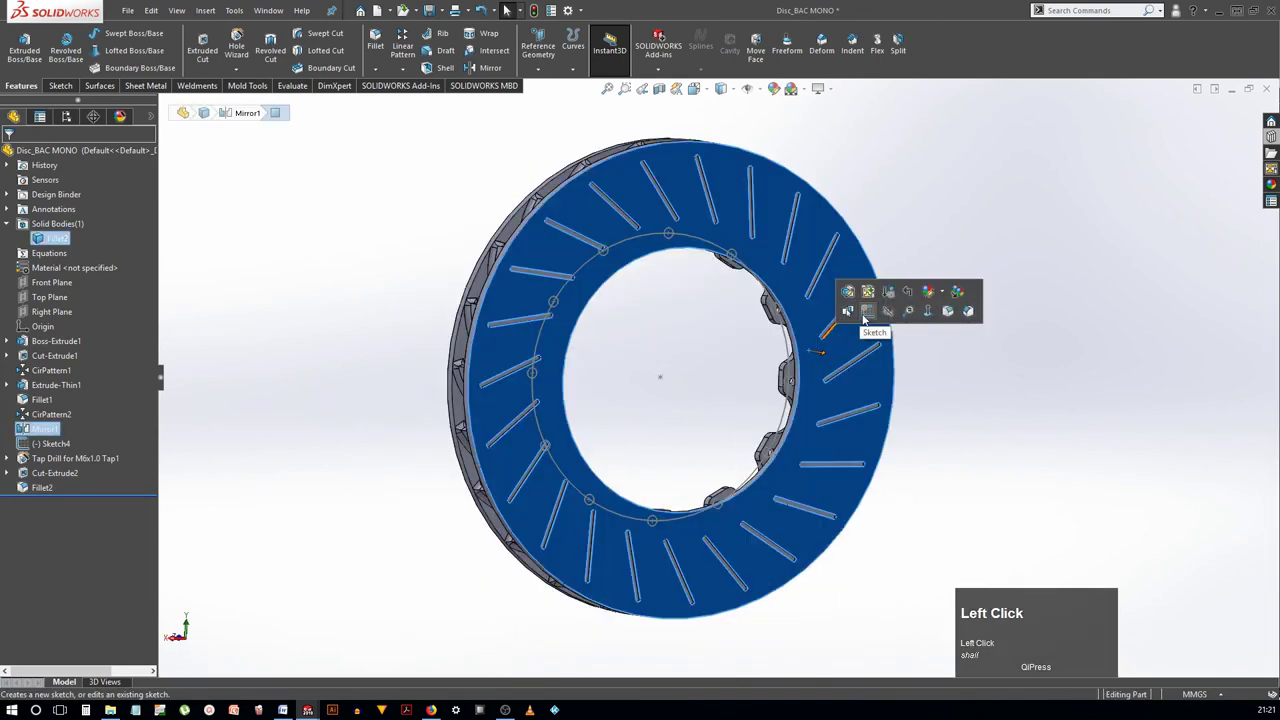
Dimension Sketch8's circle to a 193 mm diameter
right_drag(955, 282, 976, 250)
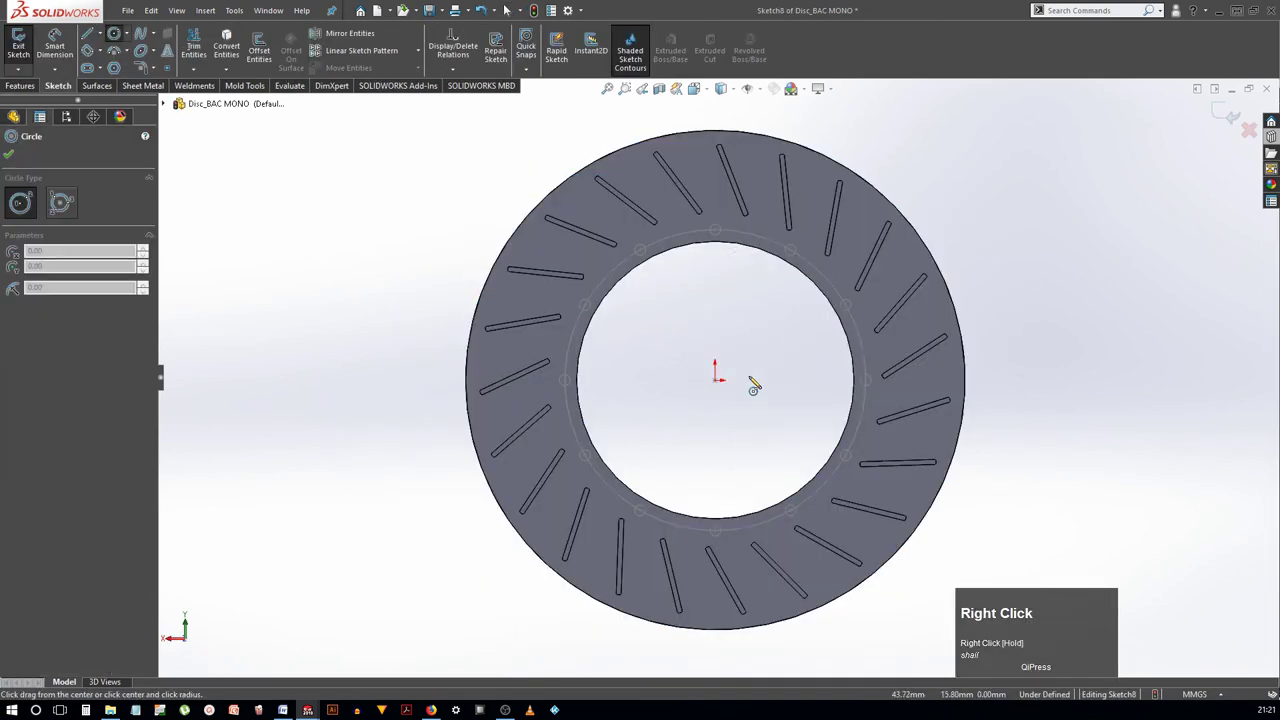
click(594, 277)
click(427, 395)
text(193)
key(Return)
double_click(418, 372)
click(338, 337)
middle_drag(338, 337, 520, 330)
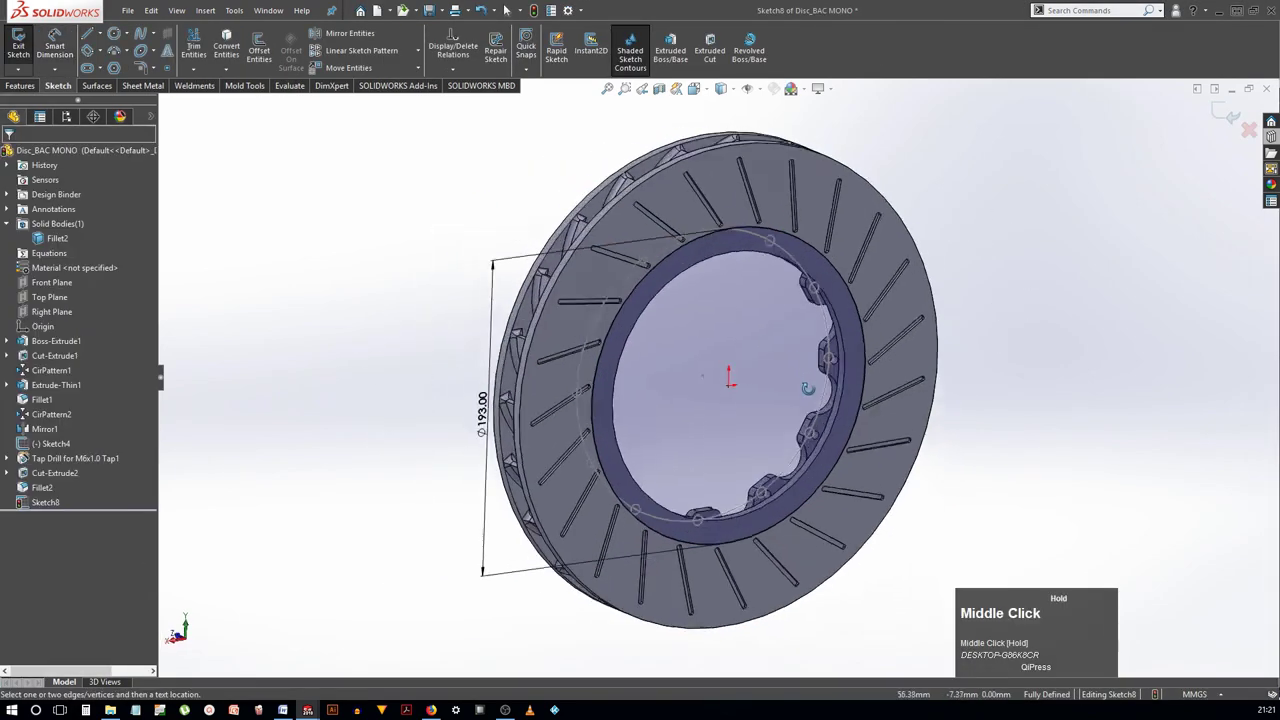
Extrude-cut the Ø193 ring sketch with end condition Up To Next
click(709, 50)
click(86, 234)
click(60, 288)
middle_drag(814, 370, 760, 375)
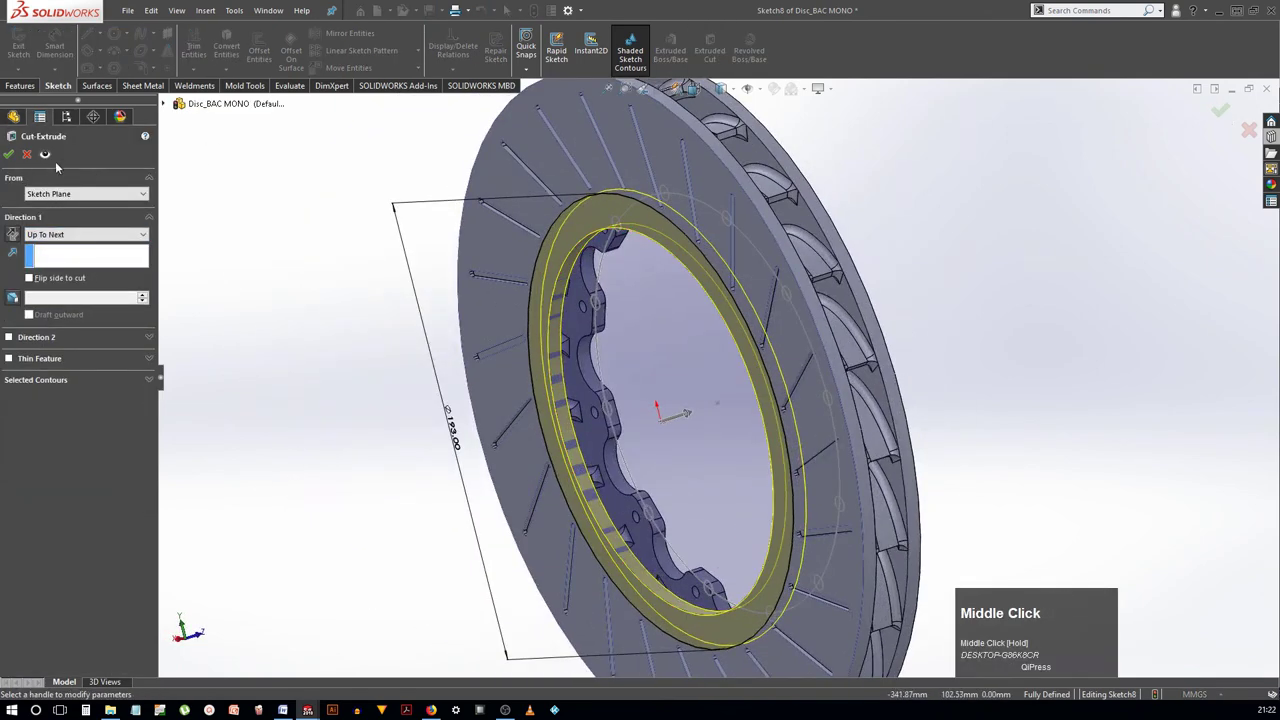
click(9, 154)
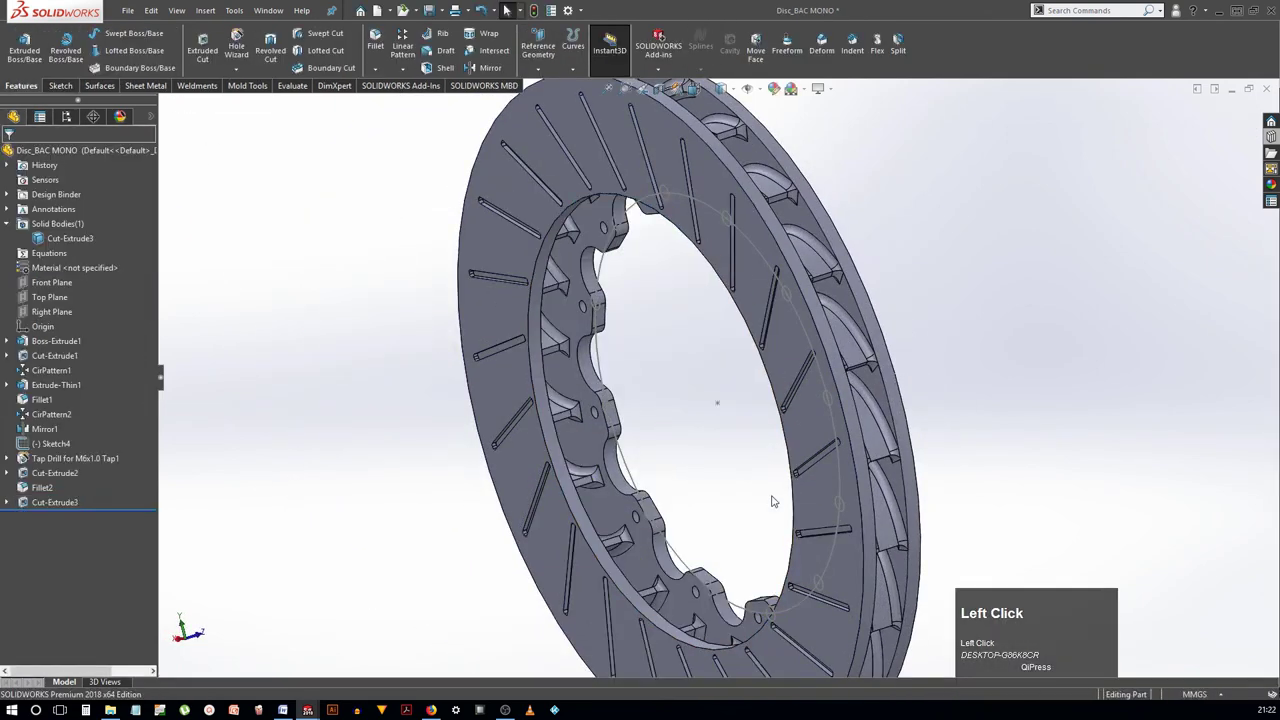
scroll(768, 433, down, 3)
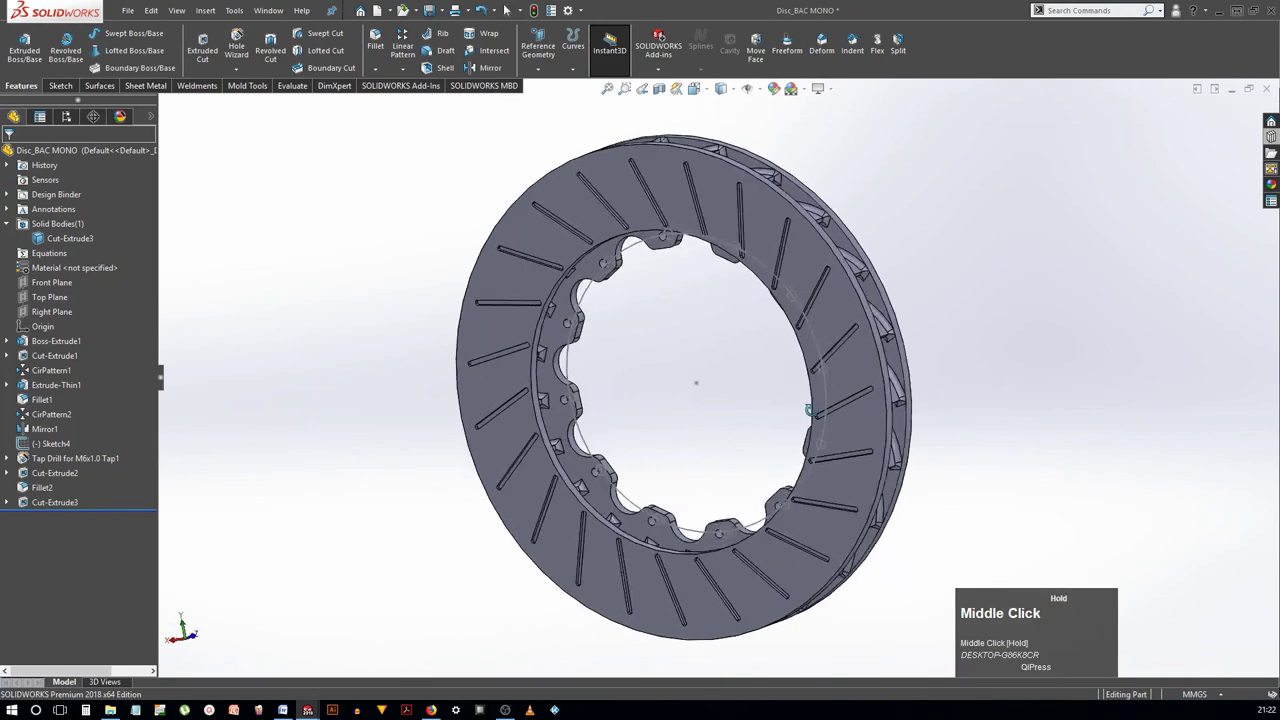